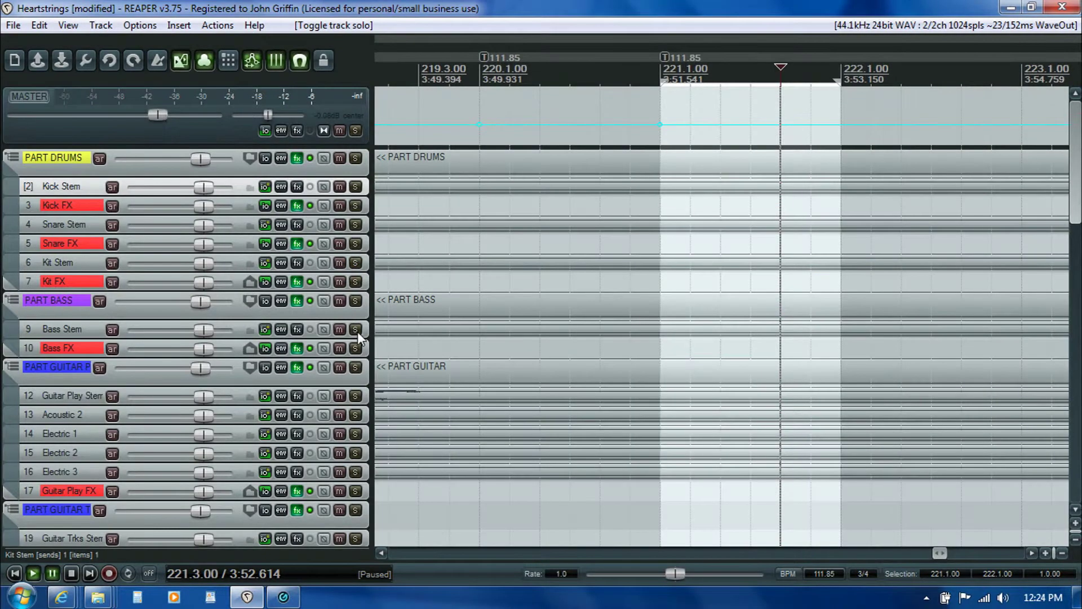
Solo Bass Stem, queue its render as Heartstrings 04BASS.wav, then unsolo Bass Stem
click(356, 330)
click(13, 25)
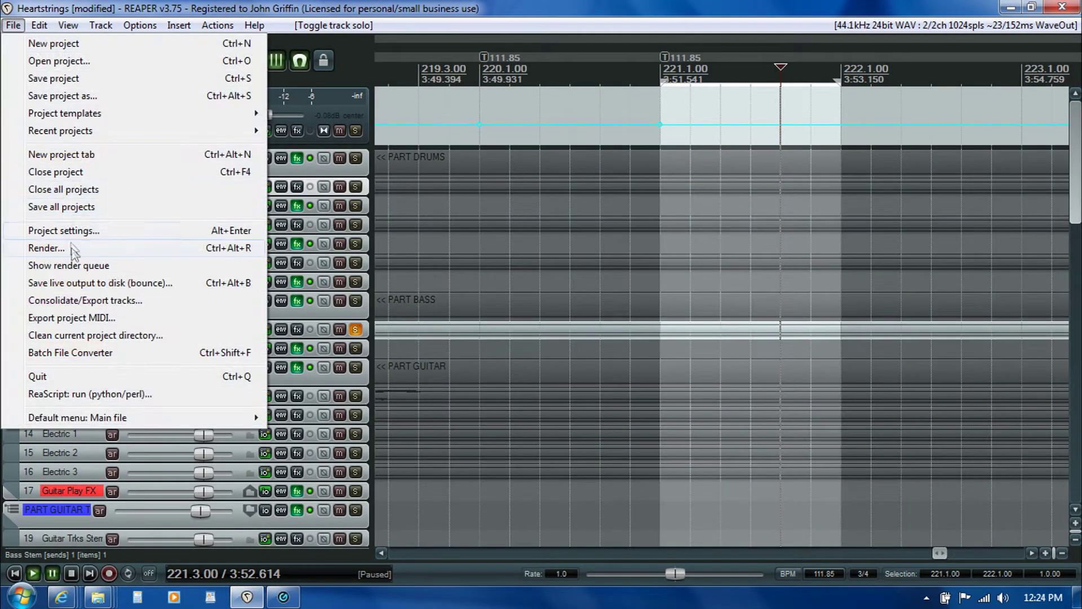
click(47, 248)
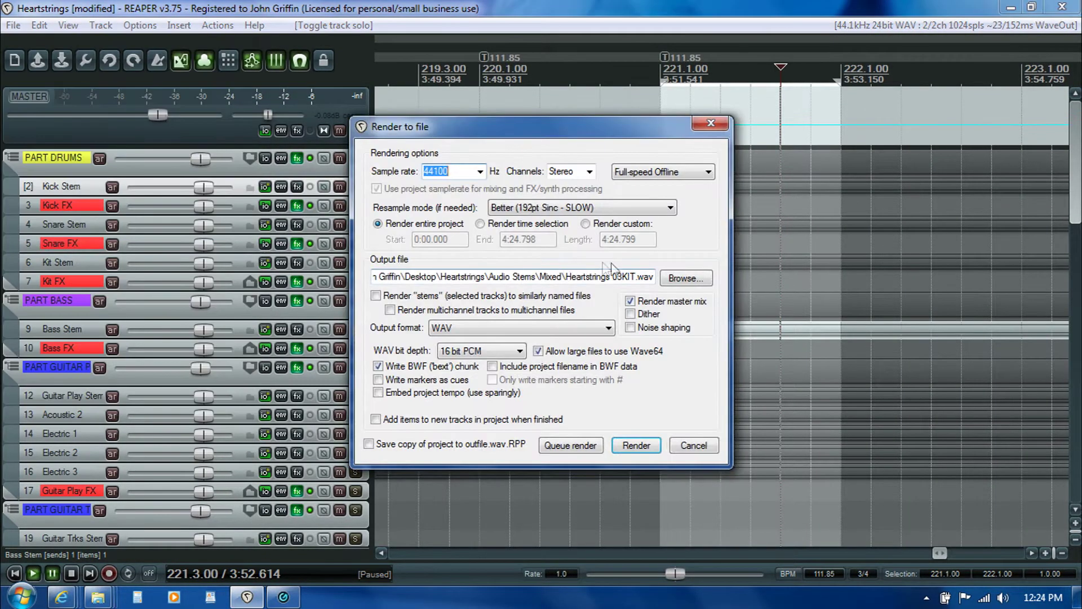
click(634, 276)
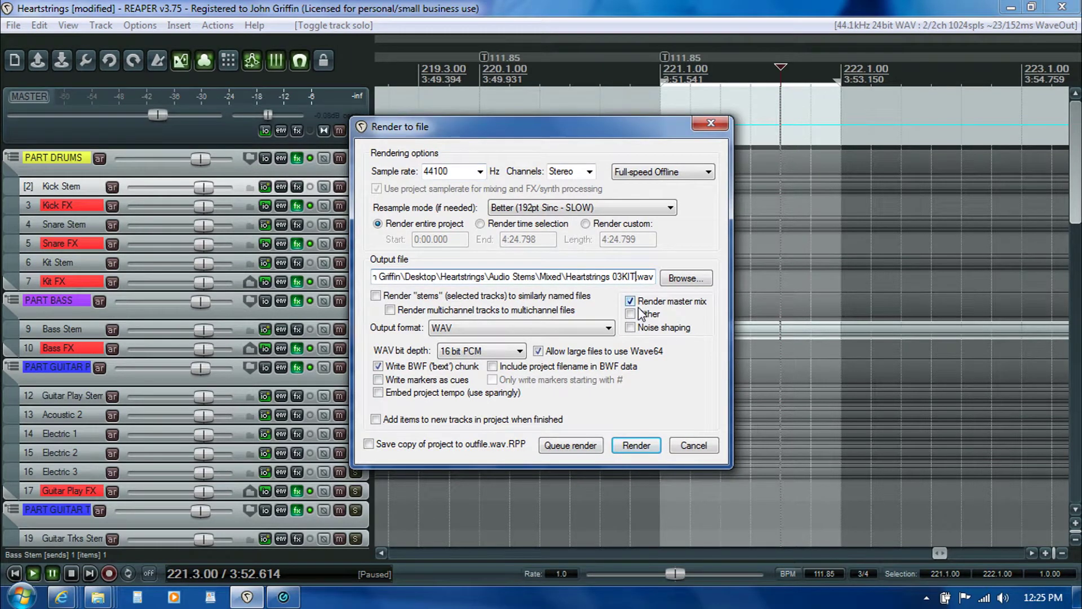
key(BackSpace)
key(BackSpace)
key(BackSpace)
key(BackSpace)
key(BackSpace)
text(04BASS)
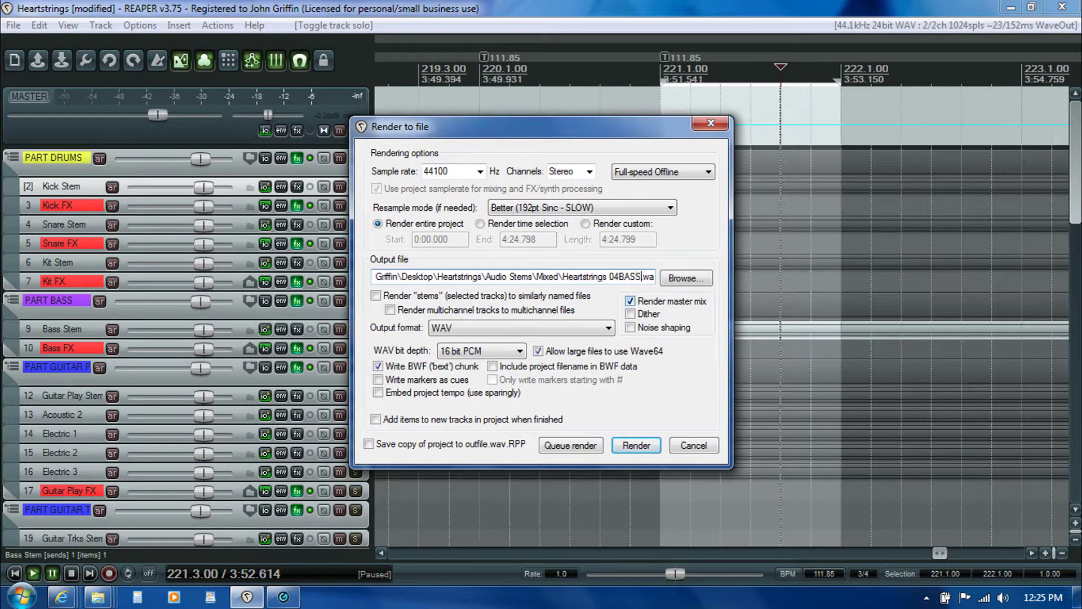
click(571, 445)
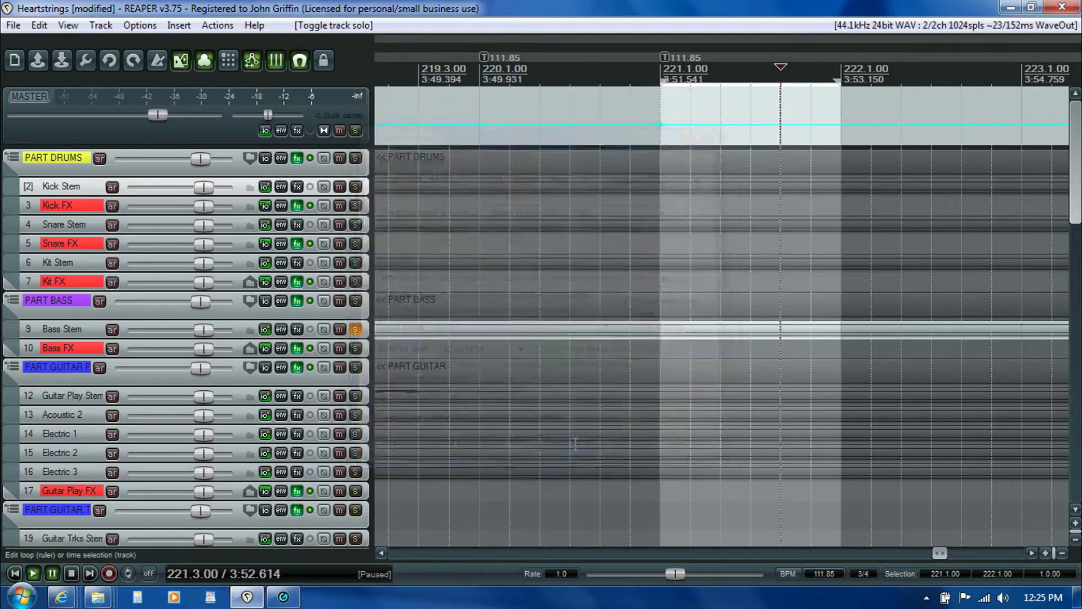
click(356, 329)
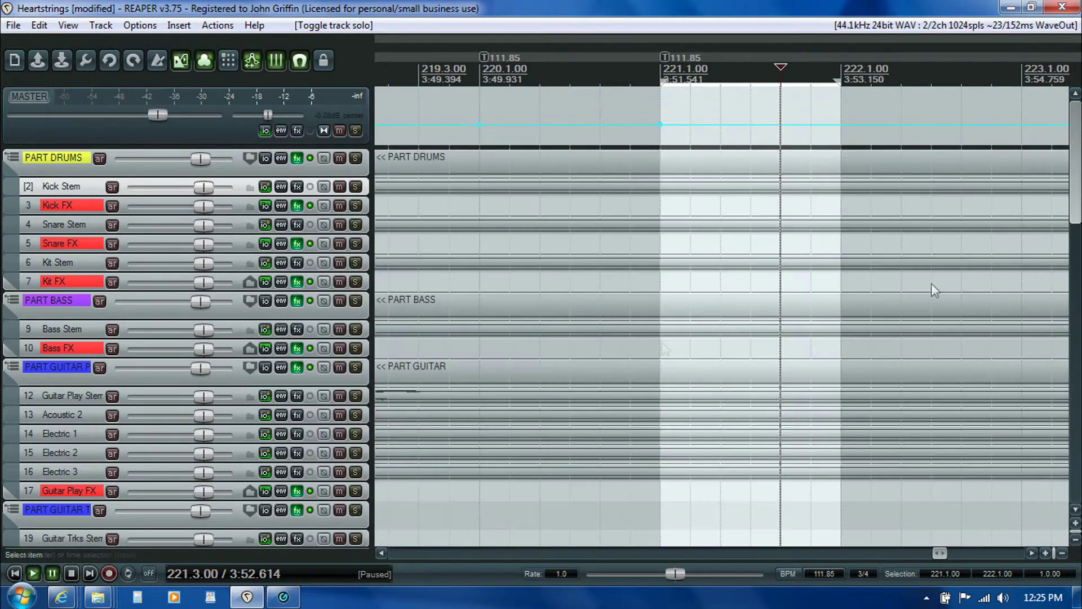
drag(1077, 198, 1077, 264)
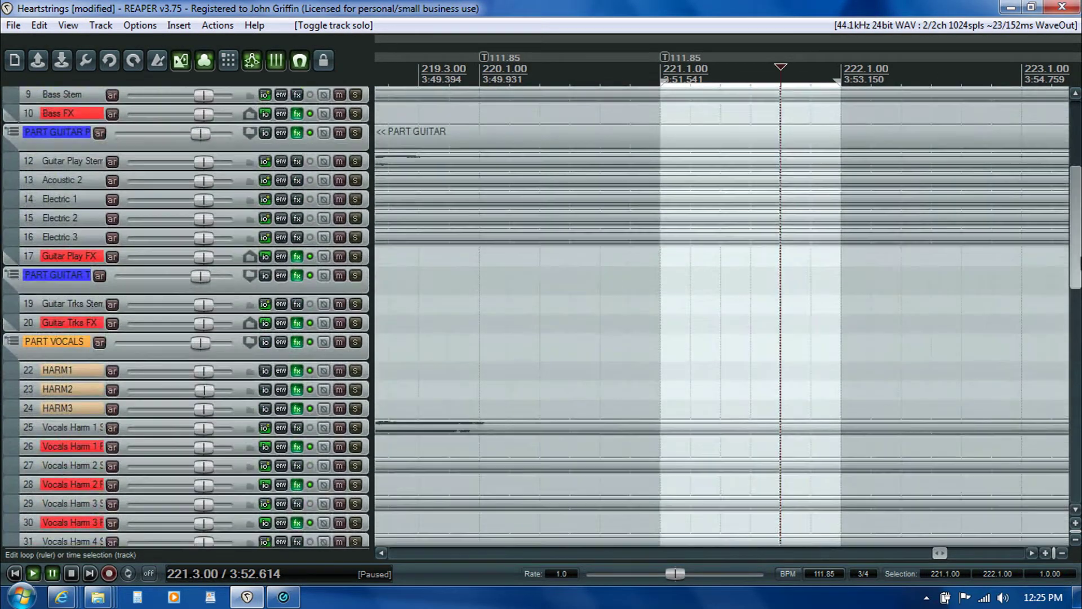
Solo Guitar Play Stem, Acoustic 2 and Electric 1, 2 and 3 together
click(356, 161)
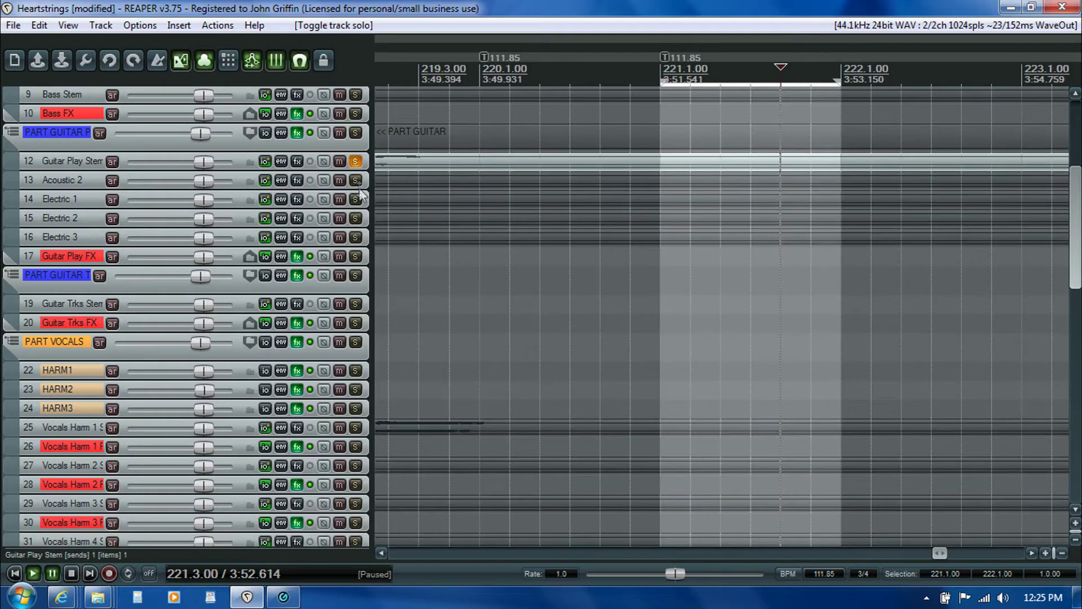
click(356, 182)
click(355, 199)
click(356, 219)
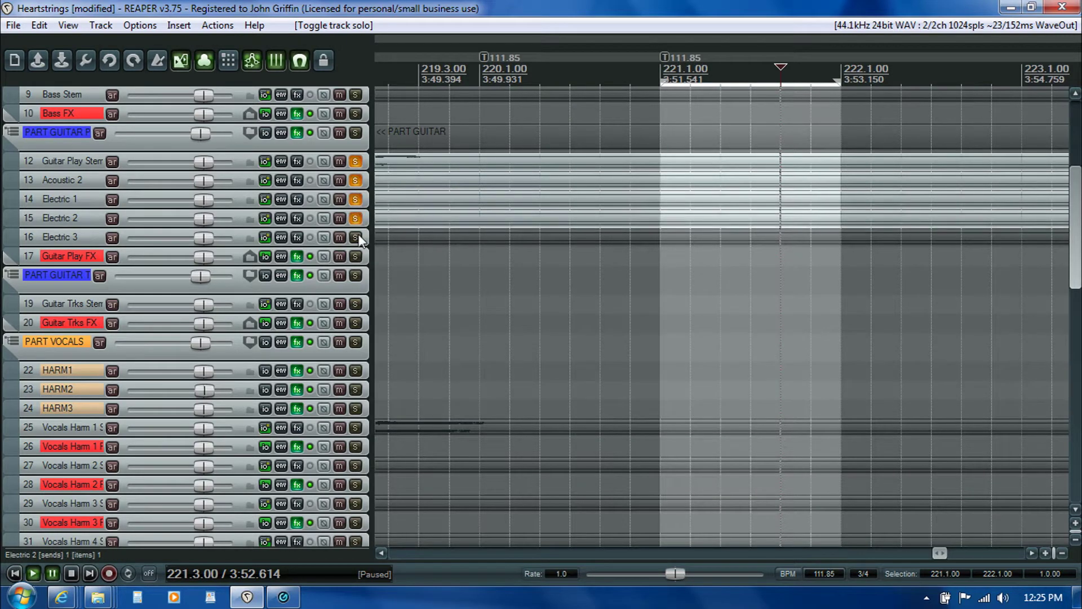
click(356, 238)
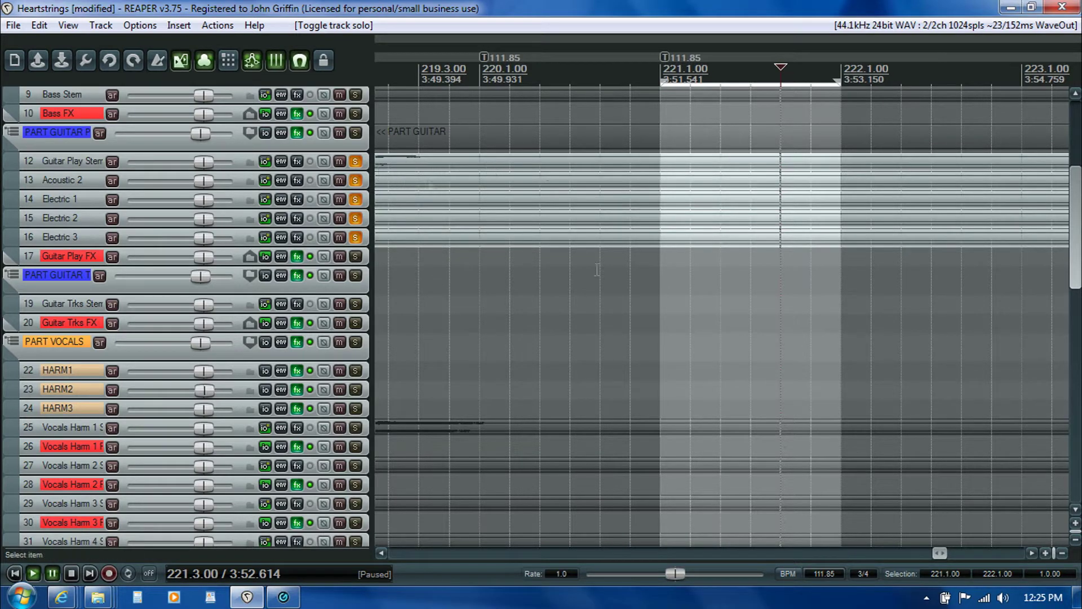
drag(940, 553, 527, 602)
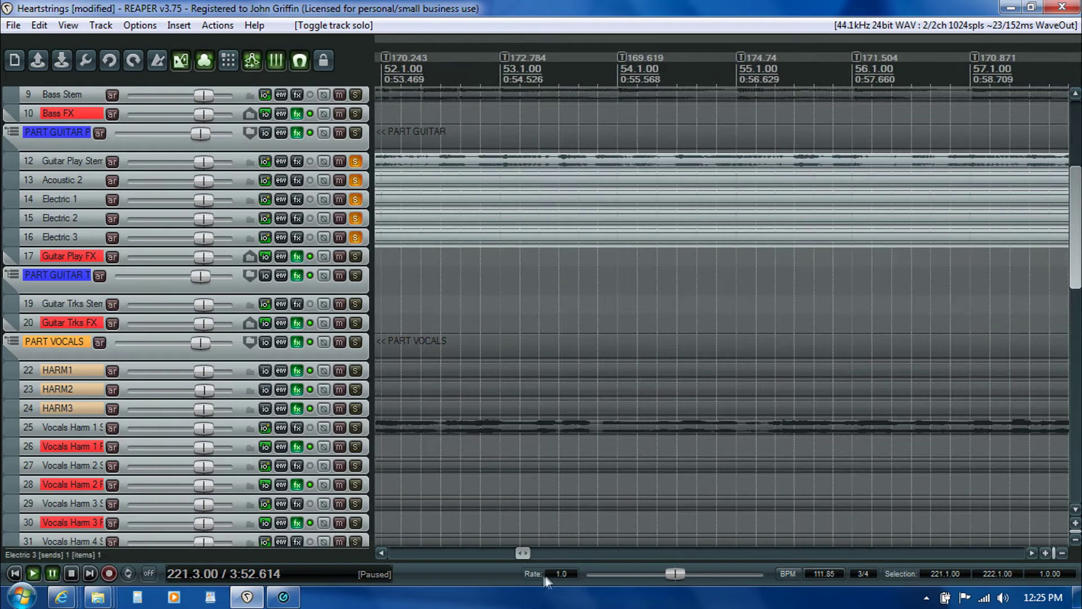
drag(522, 550, 873, 583)
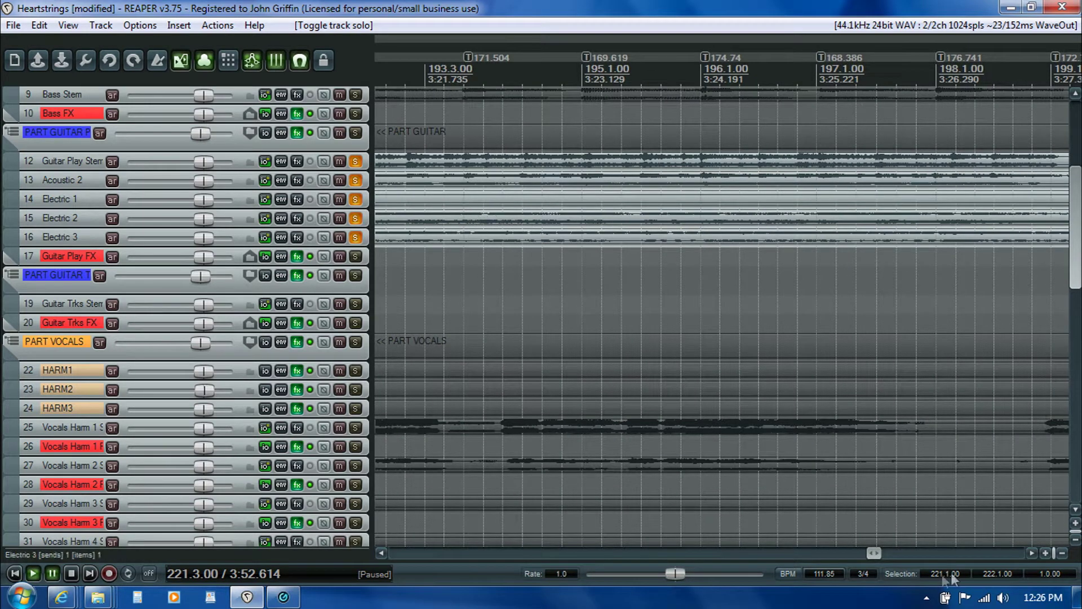
drag(873, 553, 320, 576)
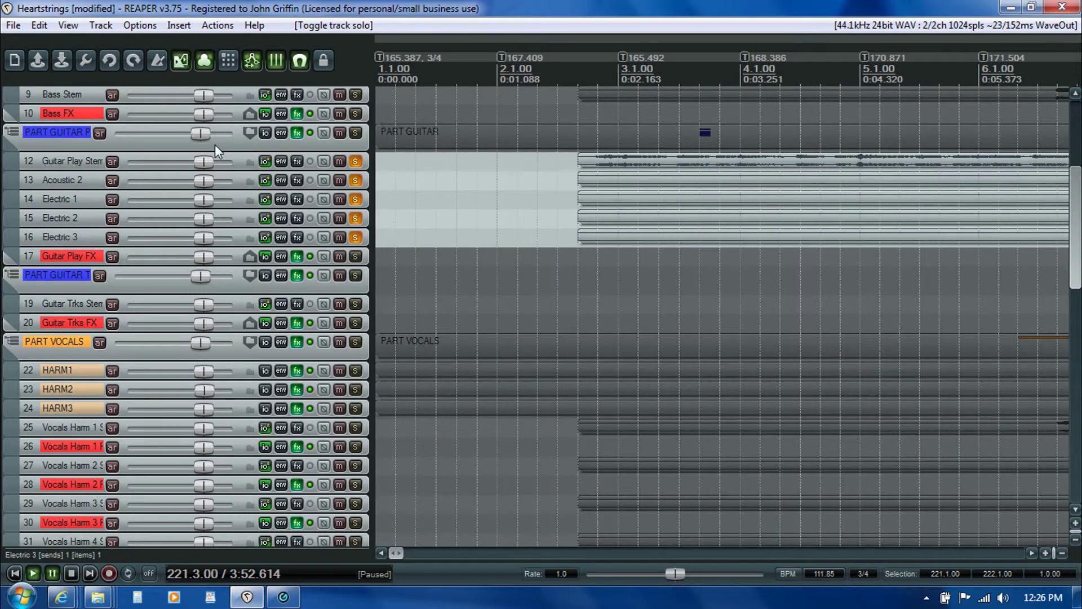
Rename the render output to Heartstrings 05GTR.wav and queue the render
click(13, 25)
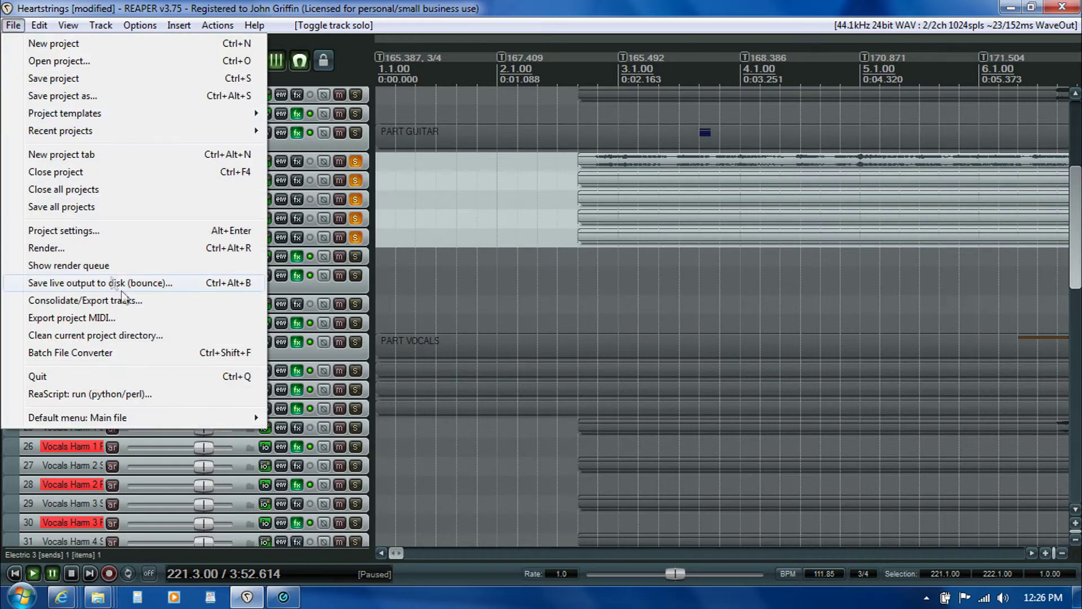
click(93, 246)
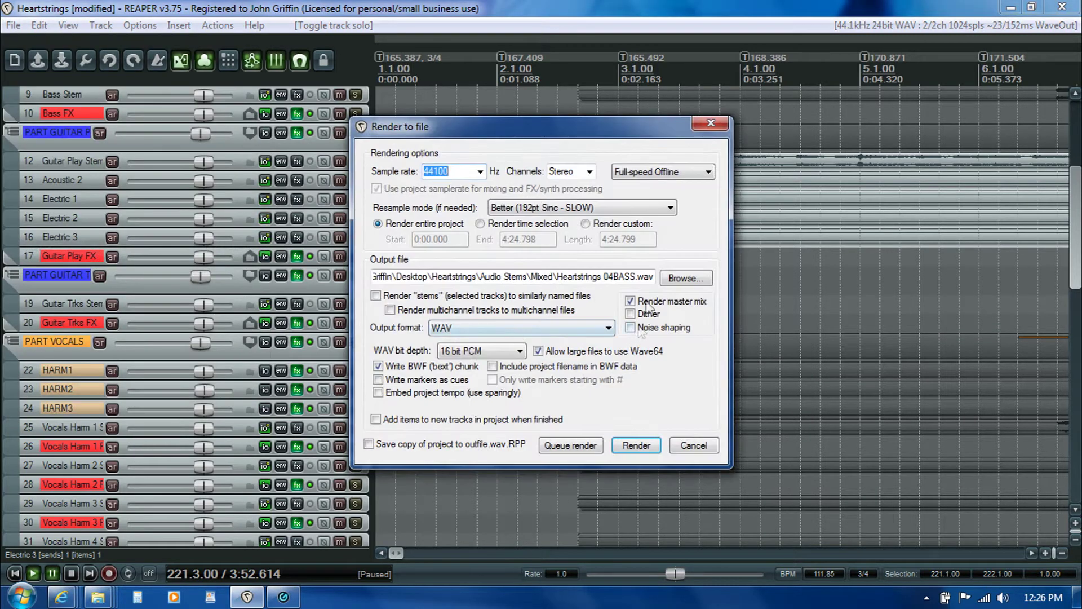
click(635, 277)
key(BackSpace)
key(BackSpace)
key(BackSpace)
key(BackSpace)
key(BackSpace)
key(BackSpace)
key(BackSpace)
key(BackSpace)
key(BackSpace)
key(BackSpace)
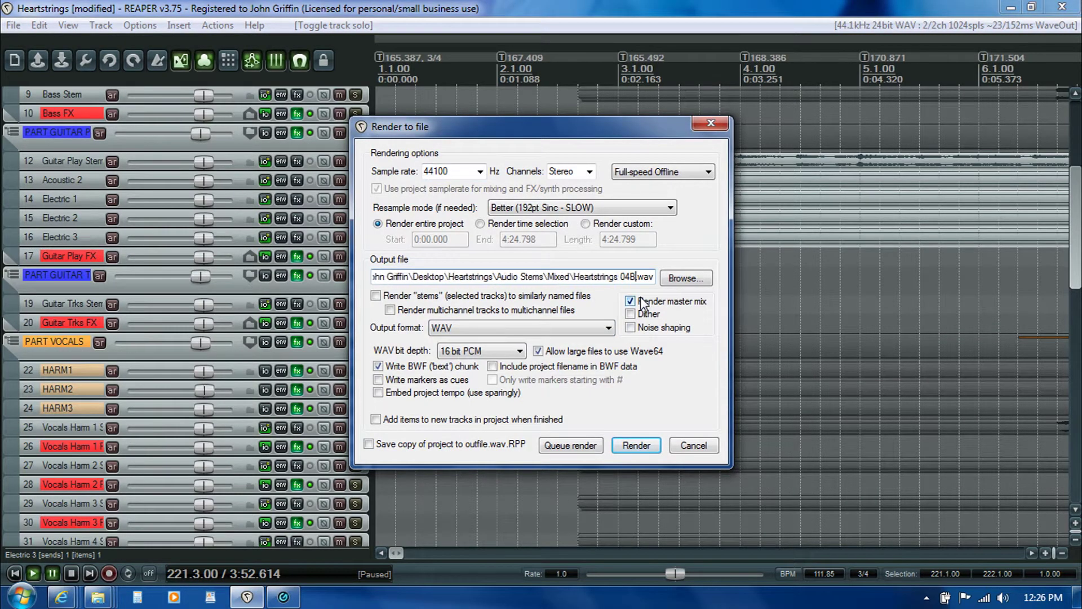
text(05GTR)
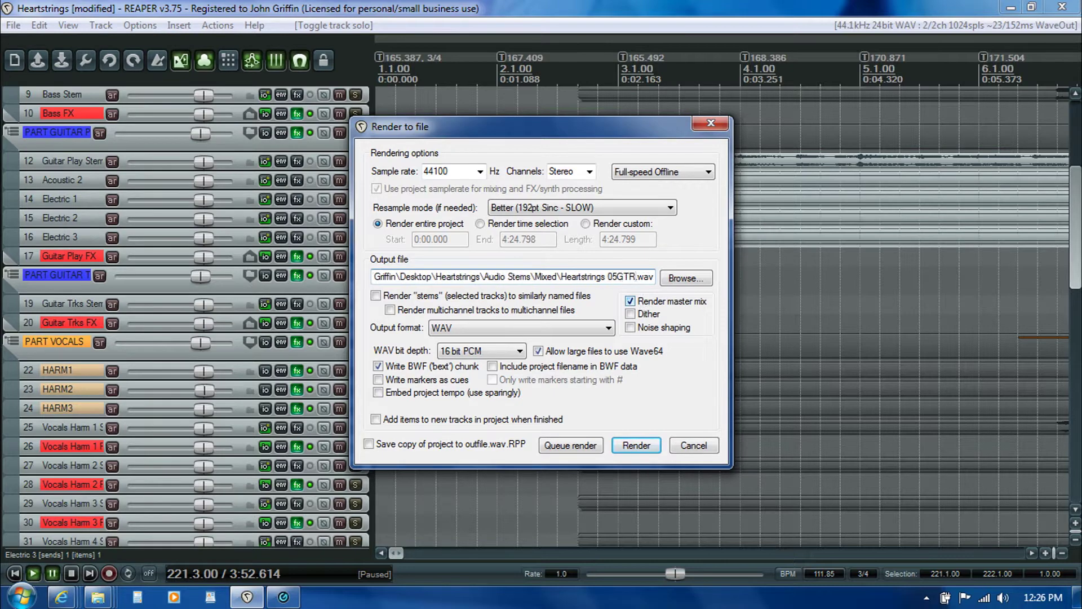
click(569, 445)
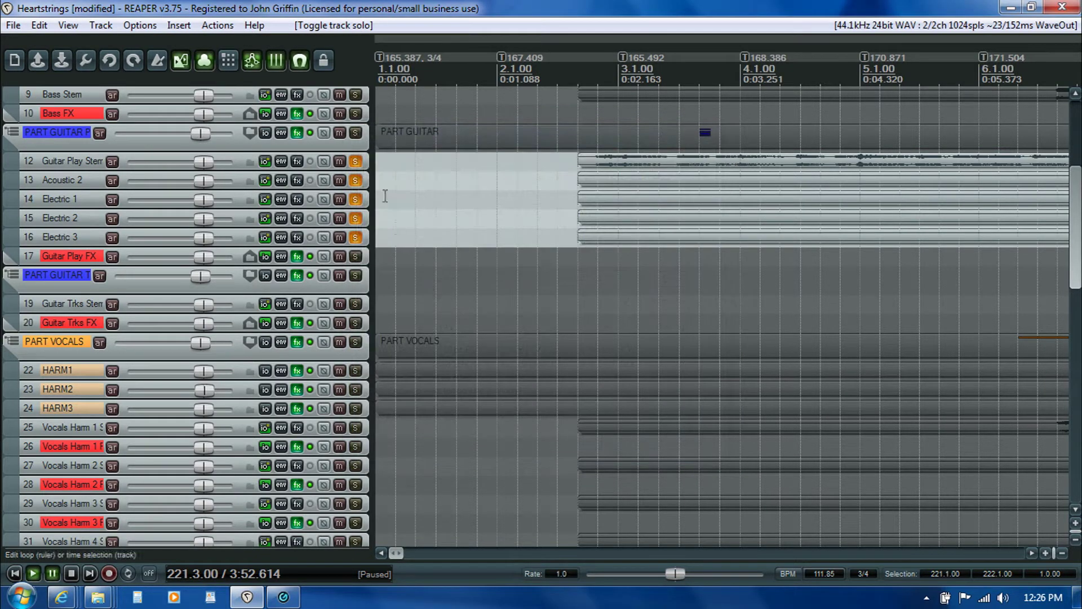
Unsolo all five guitar stem tracks so nothing is soloed
click(356, 161)
click(355, 181)
click(355, 199)
click(356, 218)
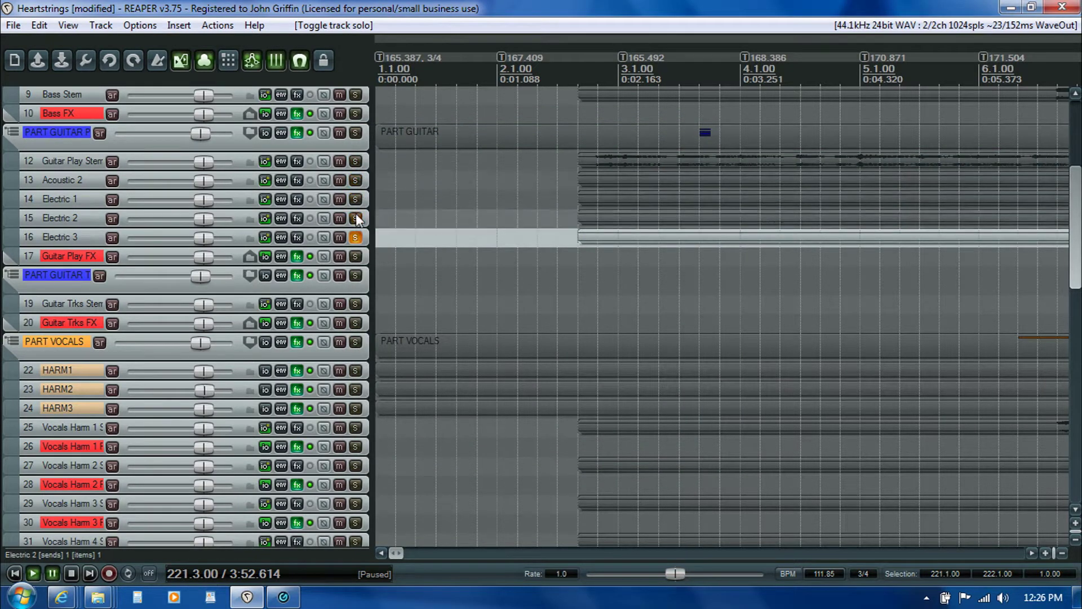
click(355, 237)
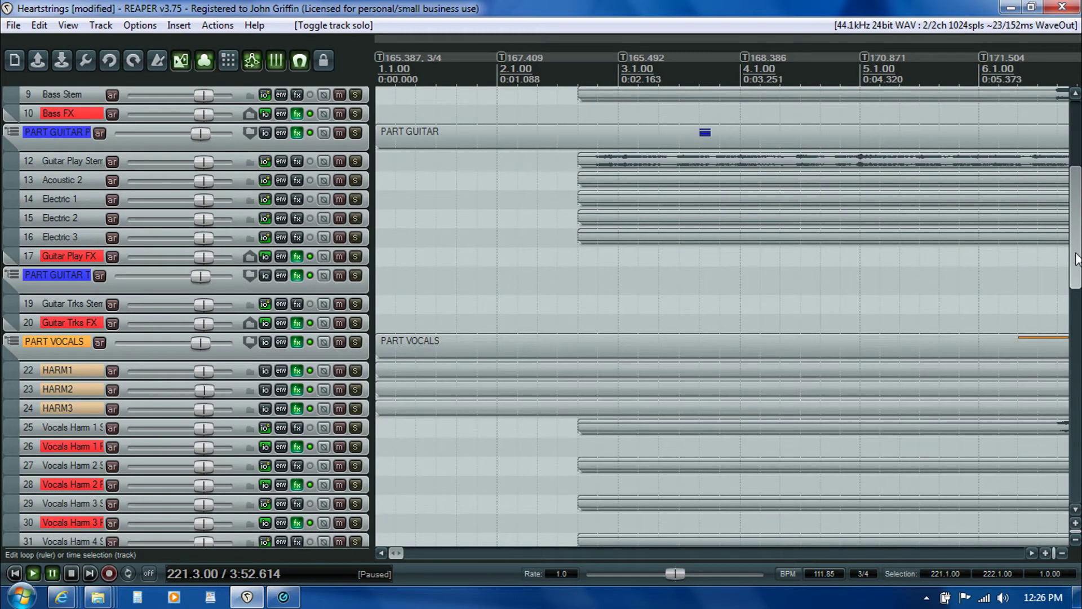
Solo vocal harmony stem tracks 25, 27, 29, 31, 33 and 35
drag(1077, 259, 1077, 315)
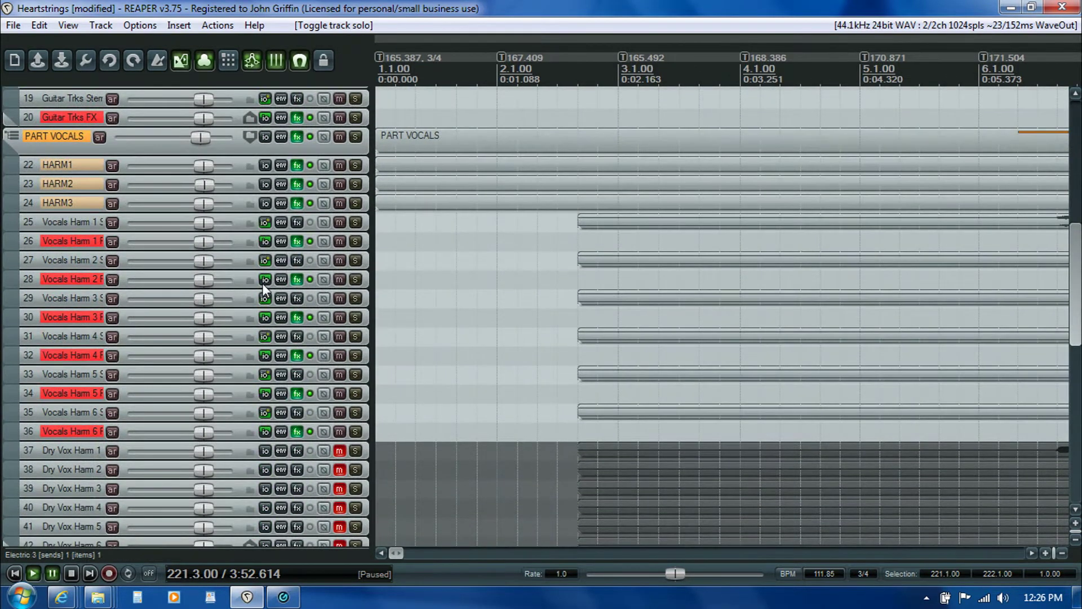
click(356, 222)
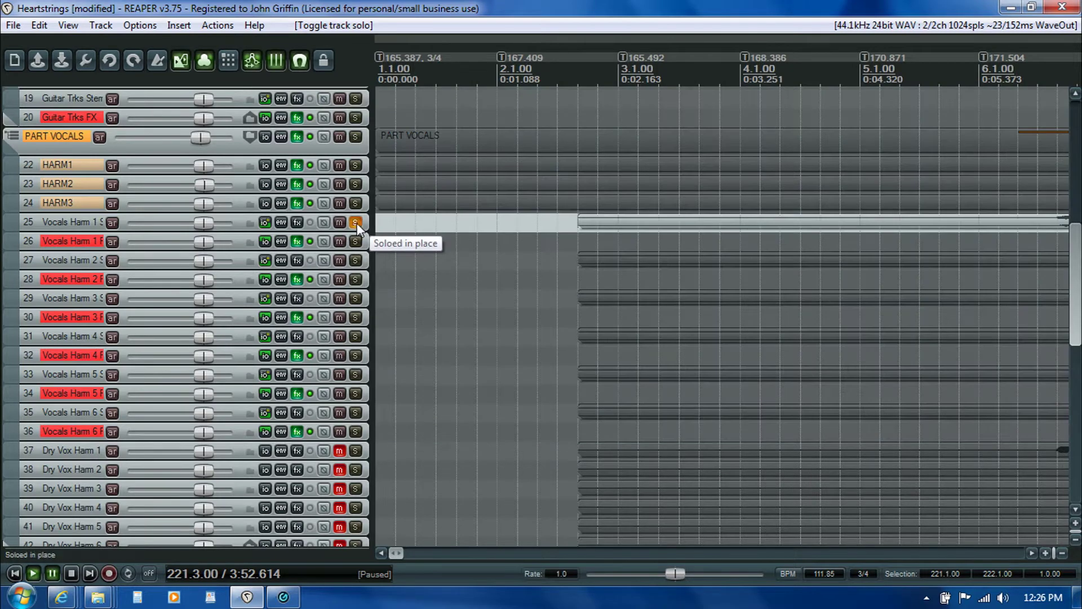
click(355, 260)
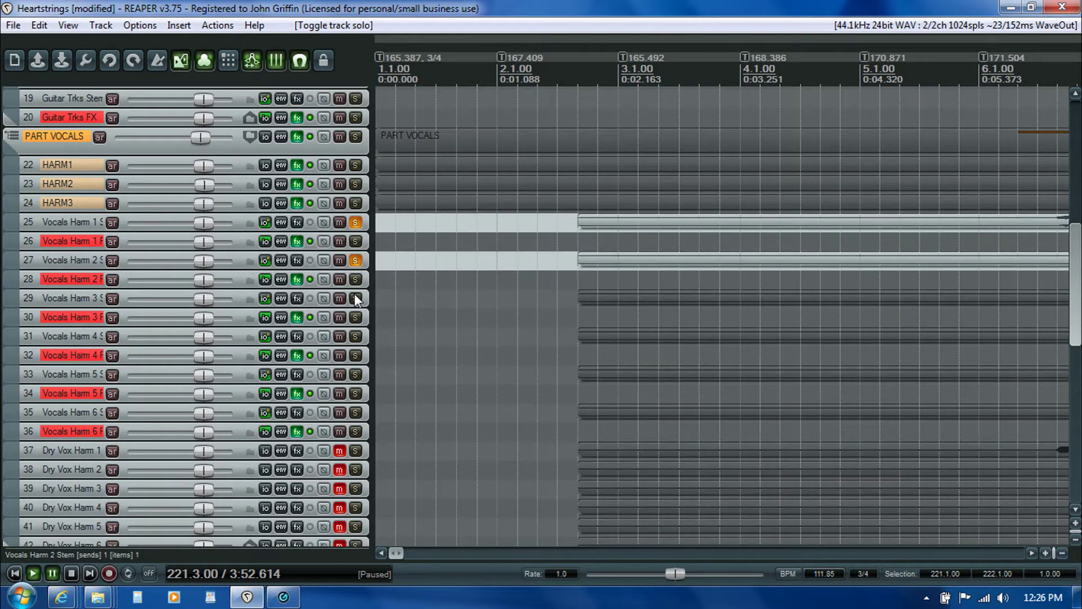
click(355, 298)
click(356, 336)
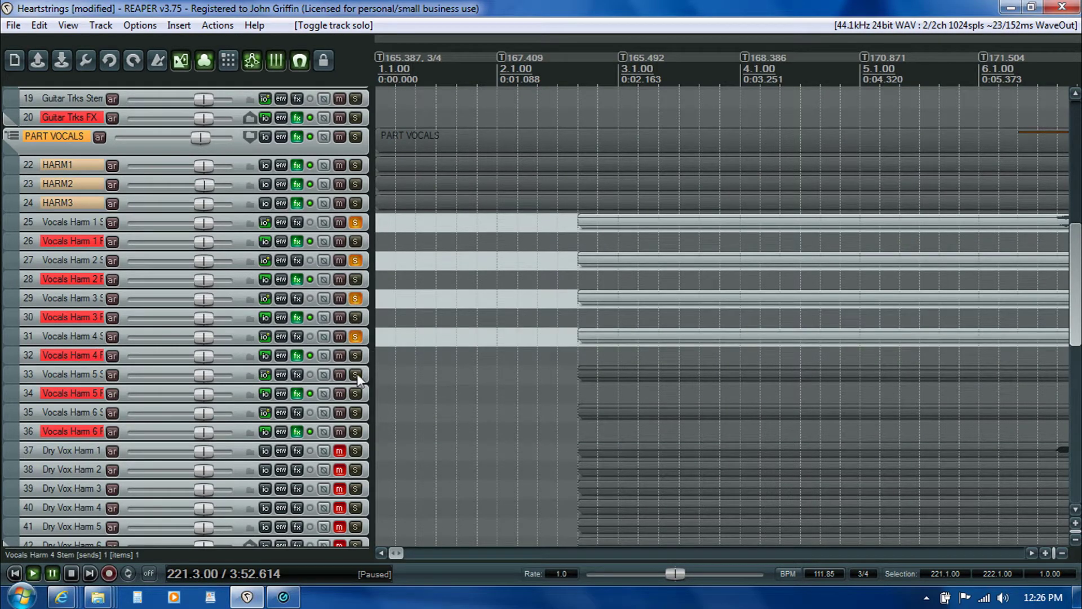
click(356, 375)
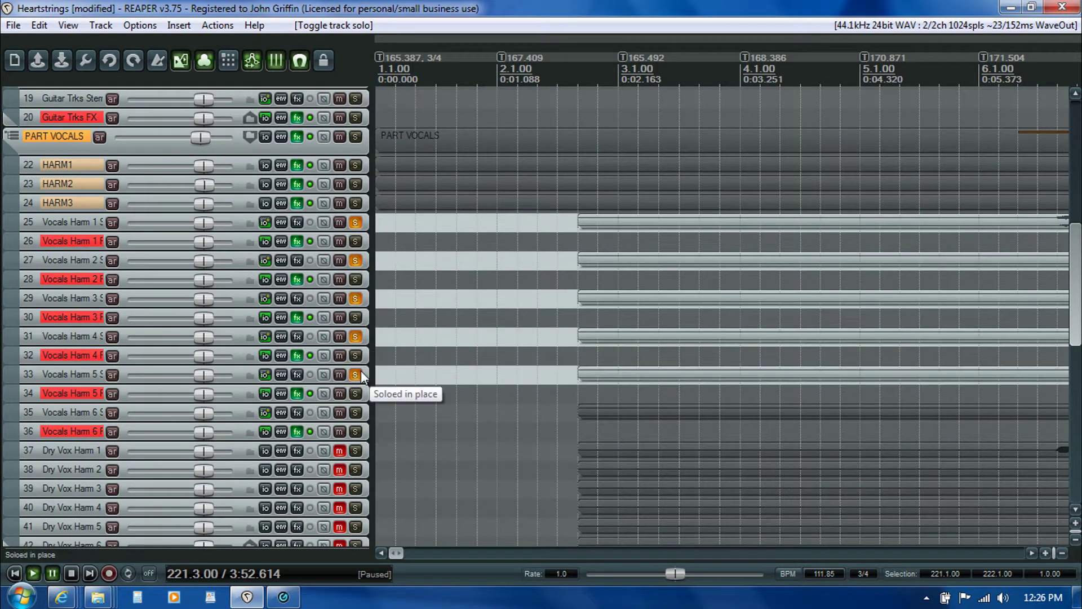
click(355, 412)
Rename the render output to Heartstrings 06VOX and queue the render
click(13, 24)
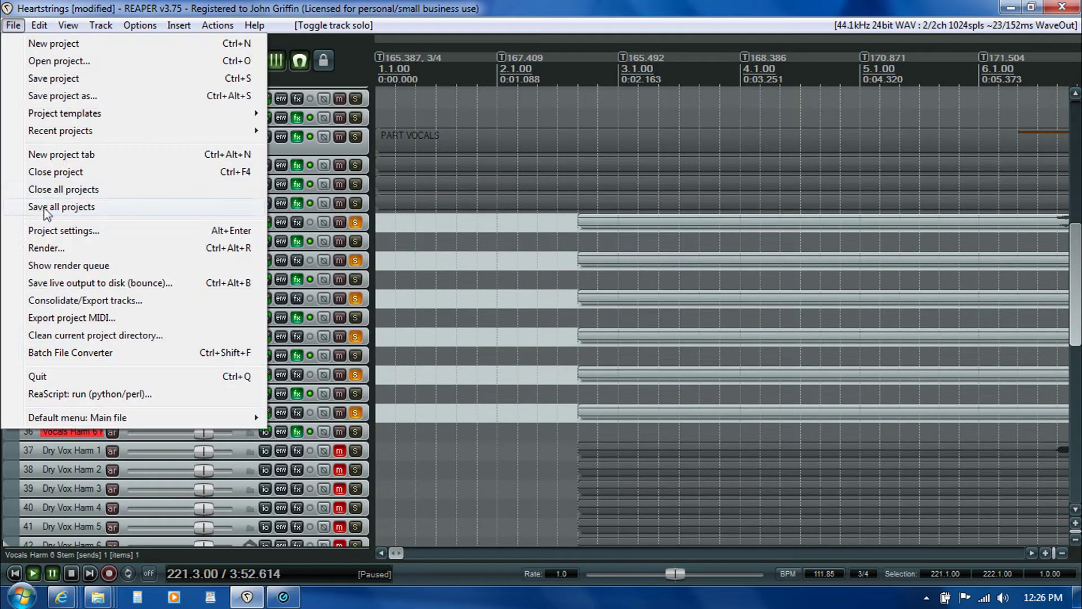
click(55, 251)
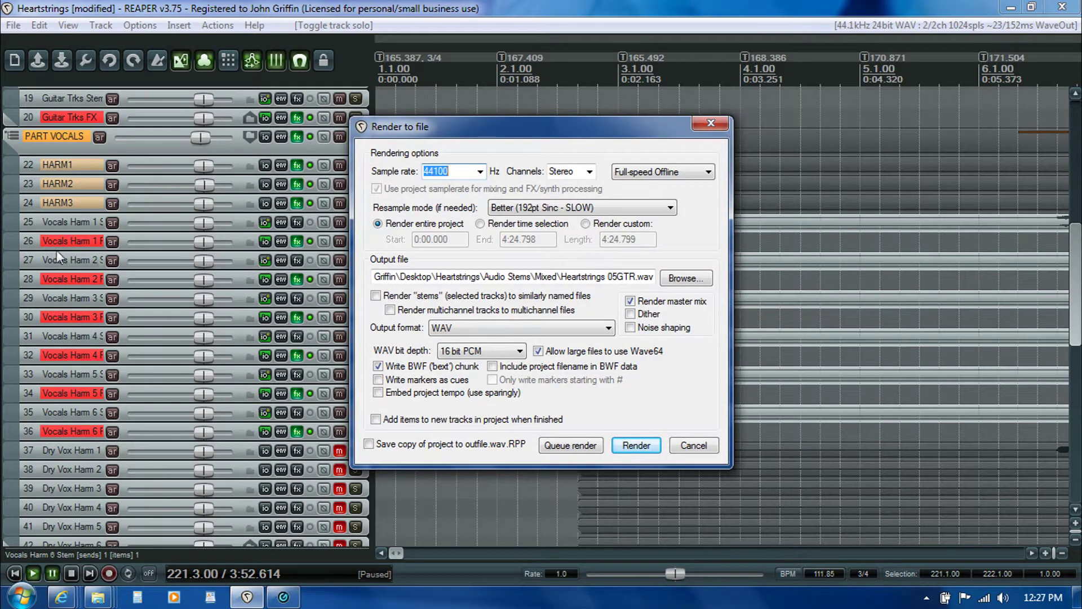
click(620, 277)
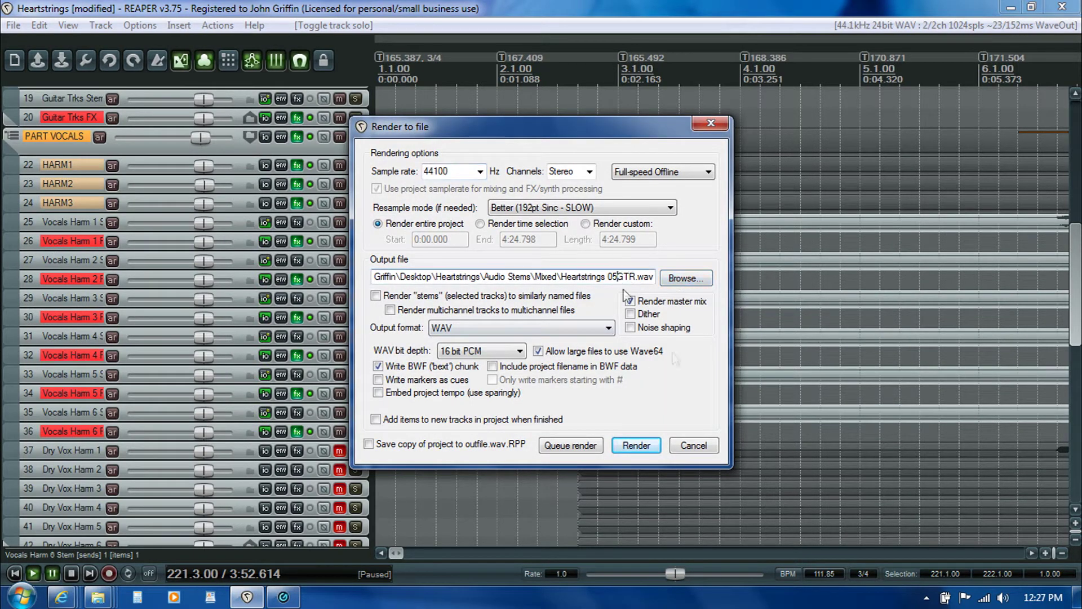
key(BackSpace)
text(6)
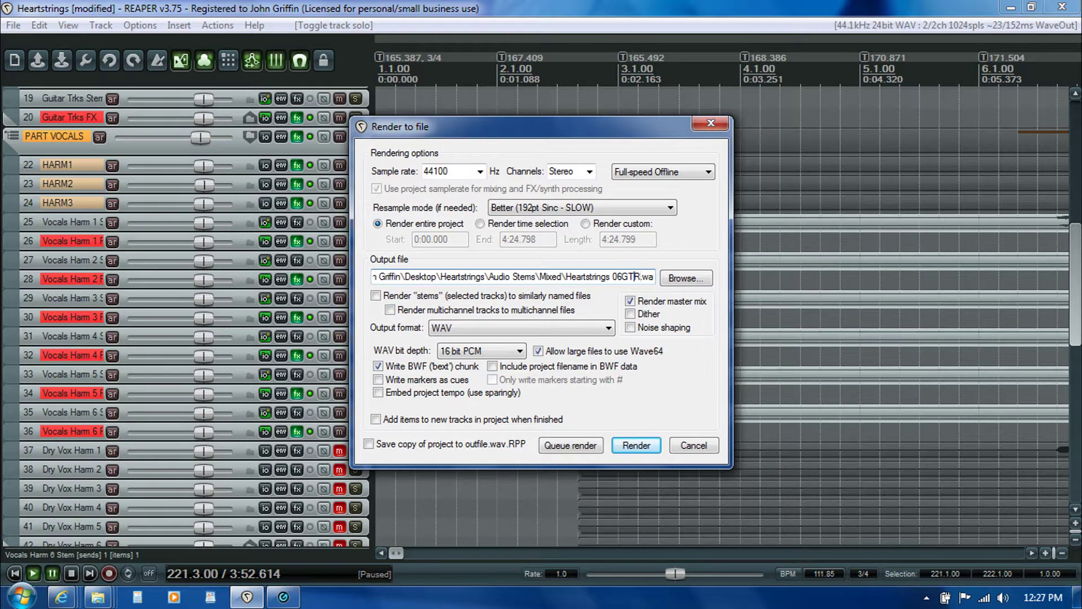
key(BackSpace)
key(BackSpace)
key(Delete)
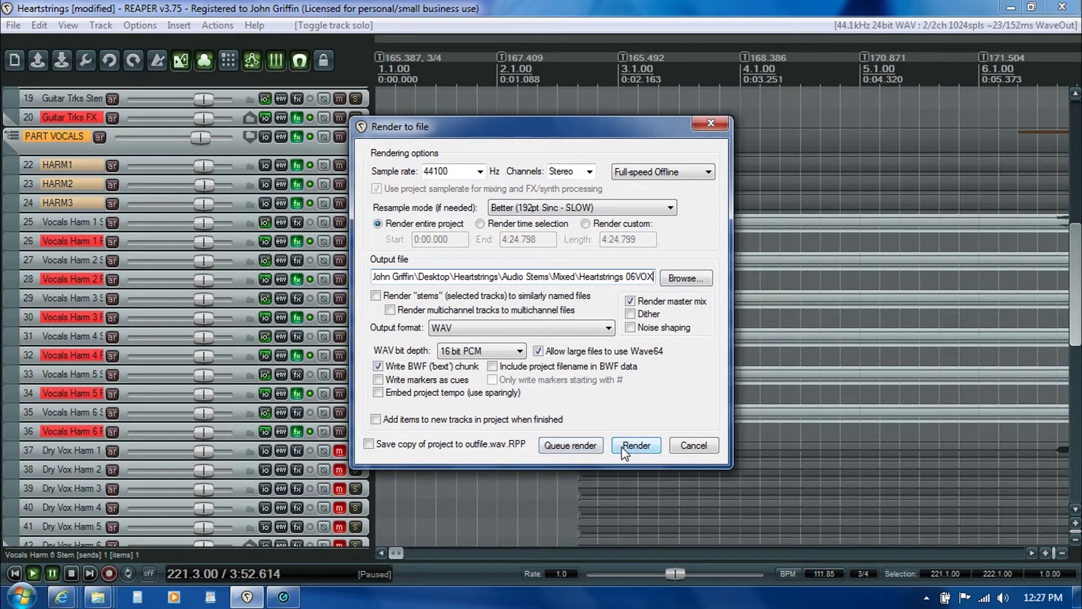
click(575, 446)
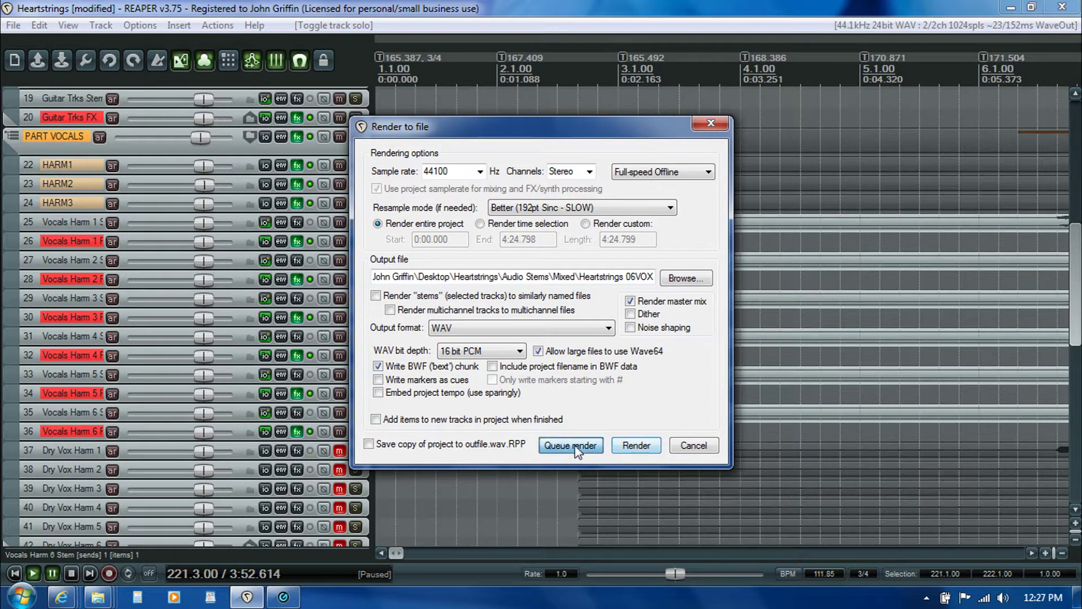
Unsolo vocal harmony stem tracks 25, 27, 29, 31, 33 and 35
click(355, 222)
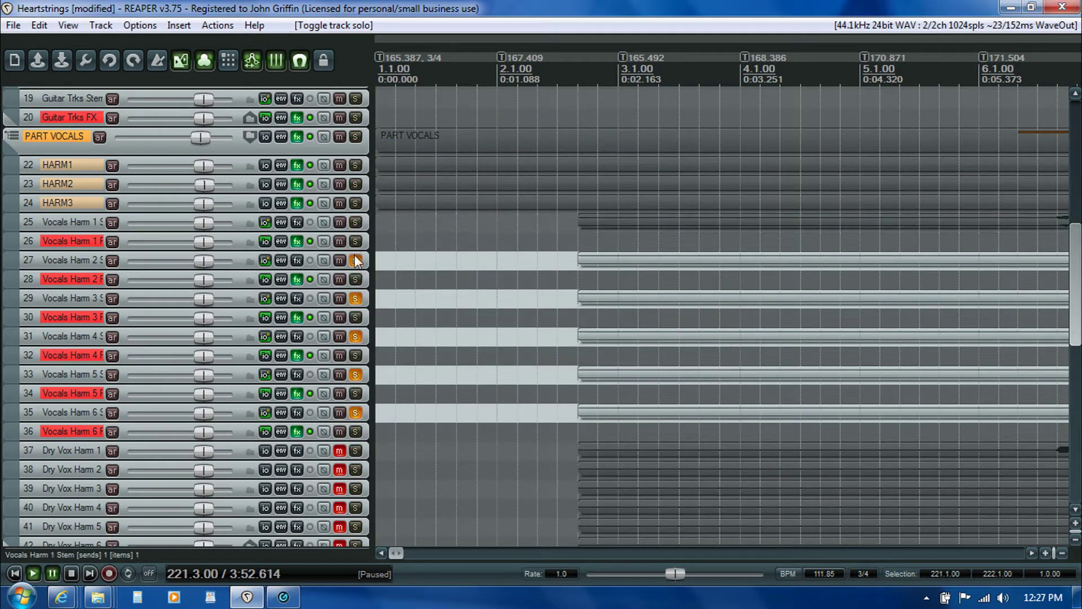
click(356, 260)
click(355, 298)
click(355, 336)
click(355, 375)
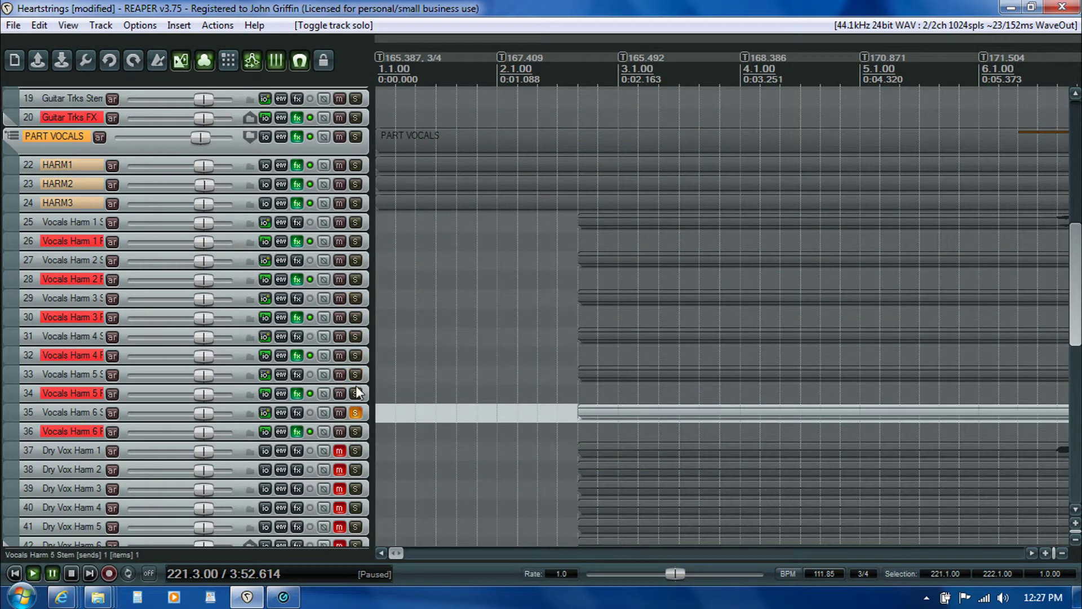
click(355, 413)
Unmute Dry Vox Harm 1, 2 and 3, and solo only Dry Vox Harm 1
drag(1077, 323, 1066, 397)
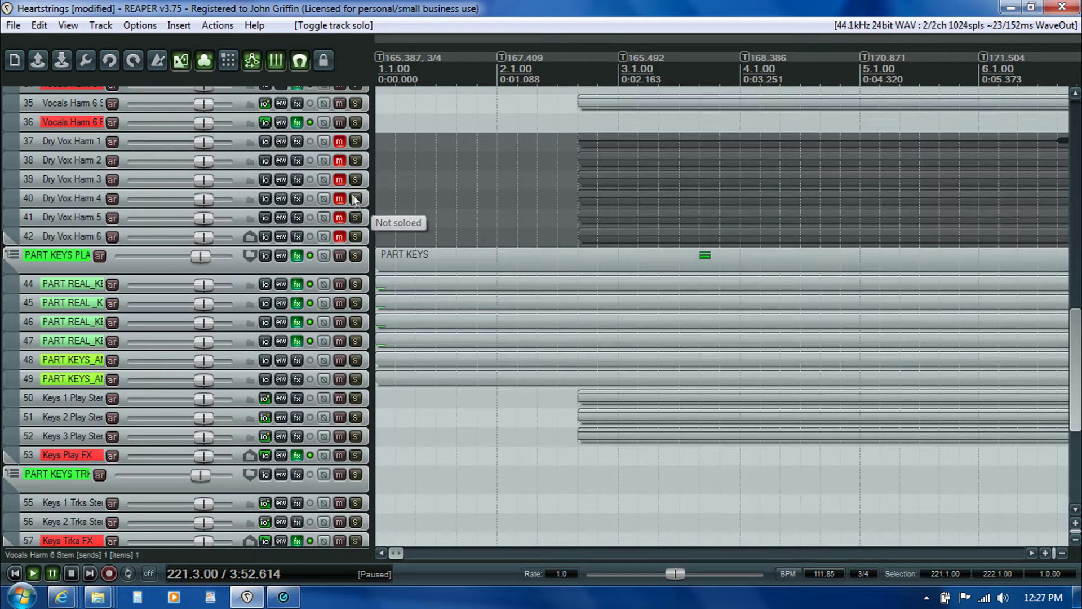
click(340, 141)
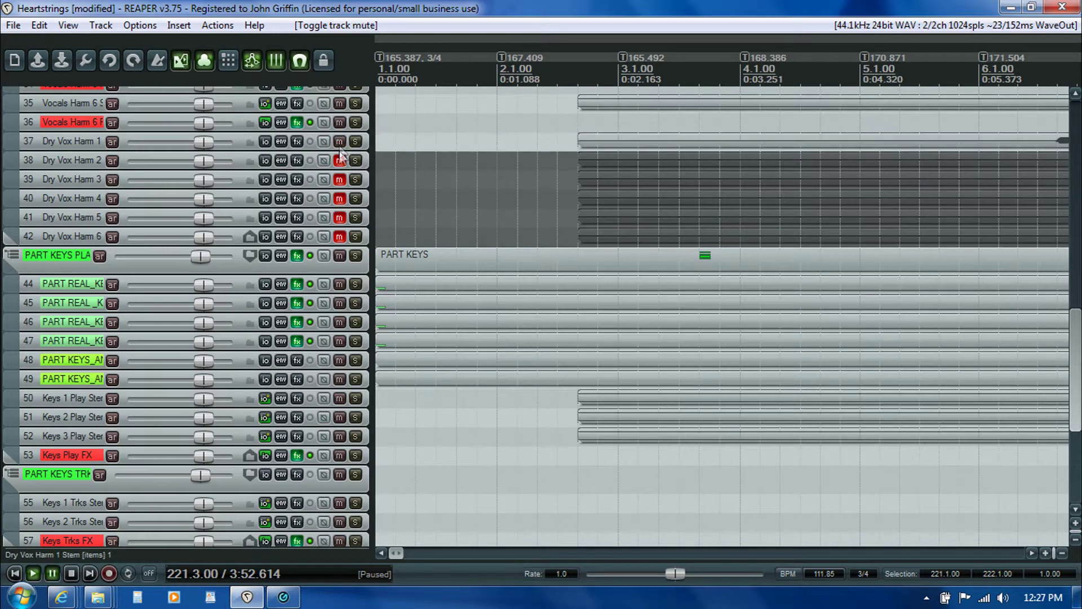
click(339, 160)
click(340, 179)
click(355, 141)
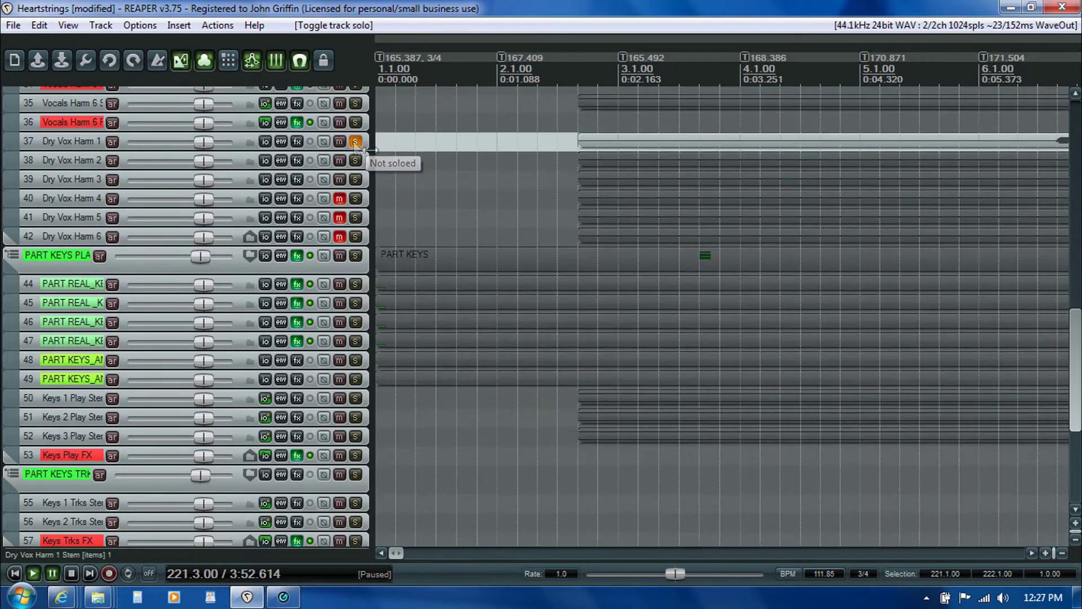
click(14, 25)
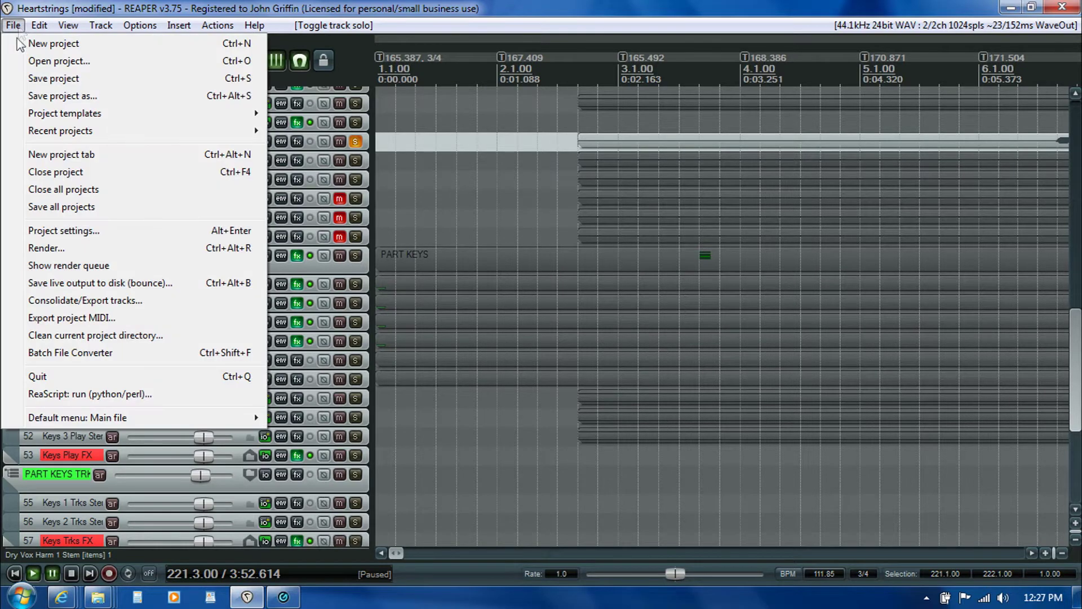
Queue a 16000 Hz mono render of Dry Vox Harm 1 as Heartstrings 06a HARM1 DRYVOX
click(52, 251)
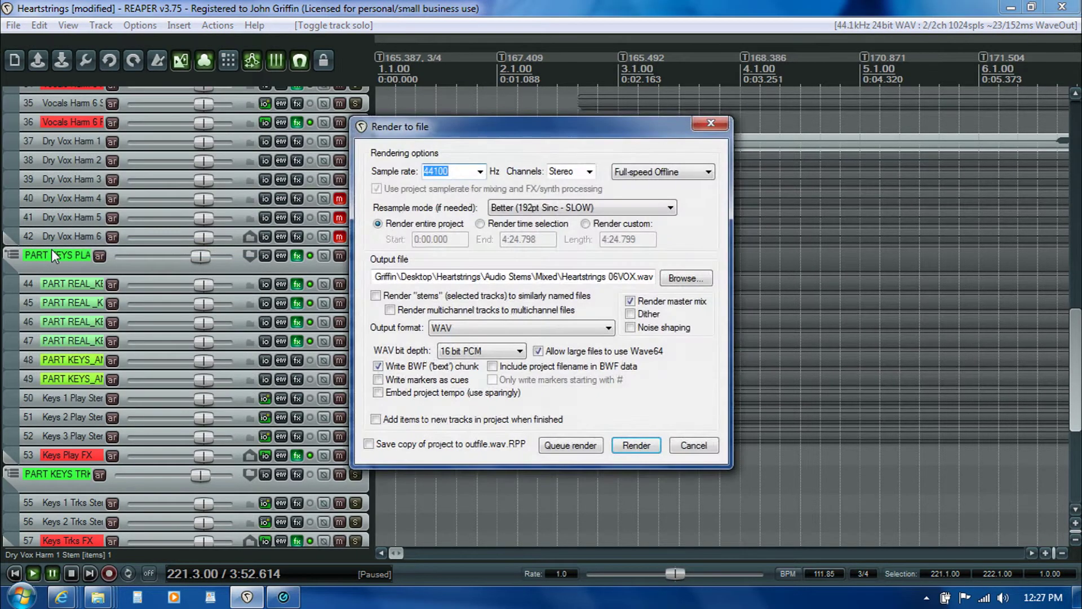
click(479, 171)
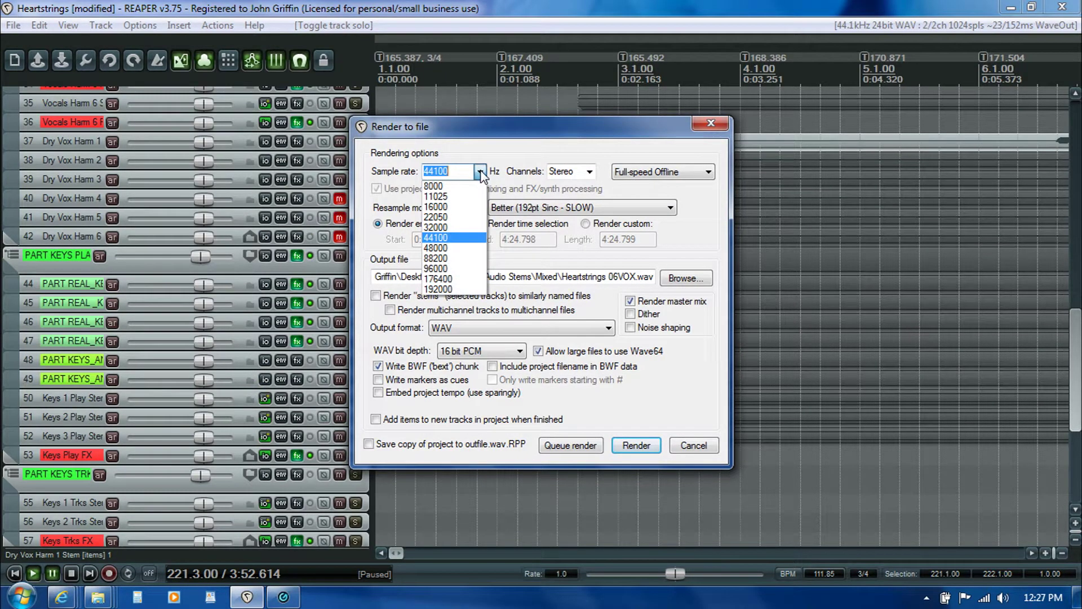
click(451, 207)
click(590, 172)
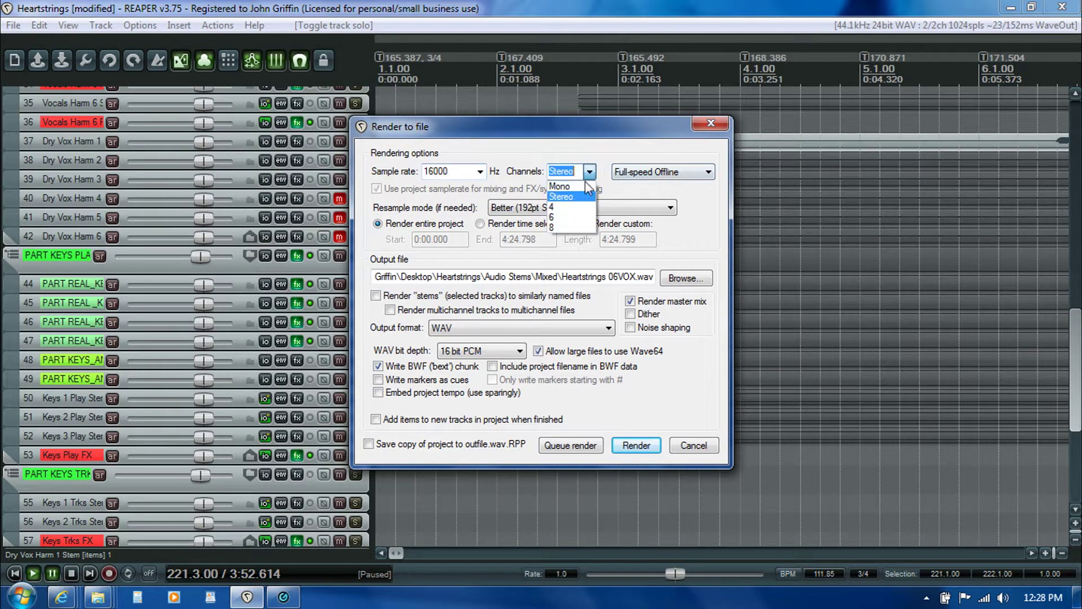
click(579, 190)
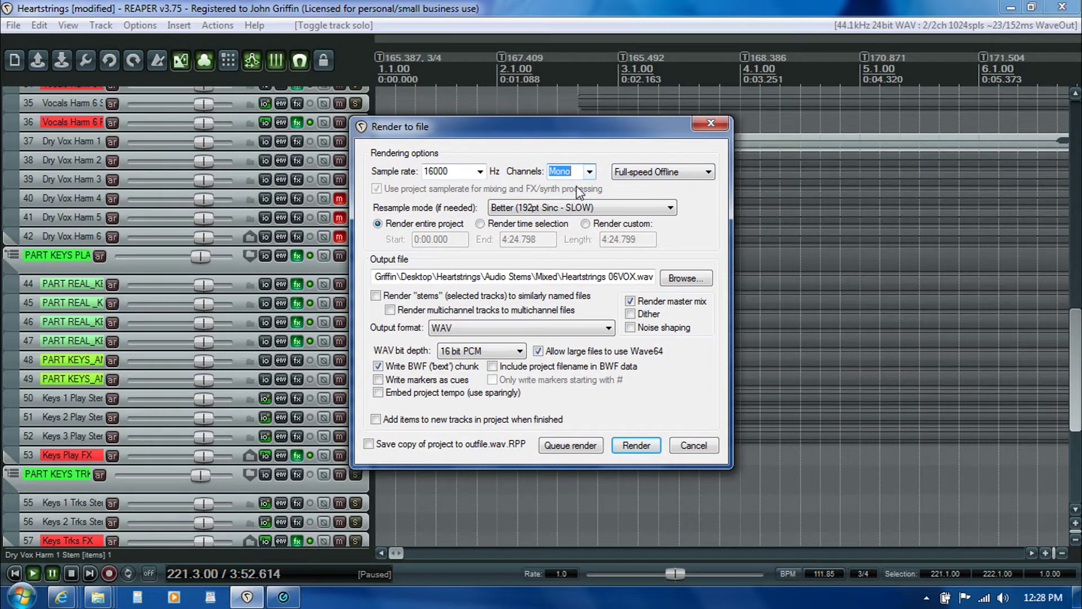
click(636, 277)
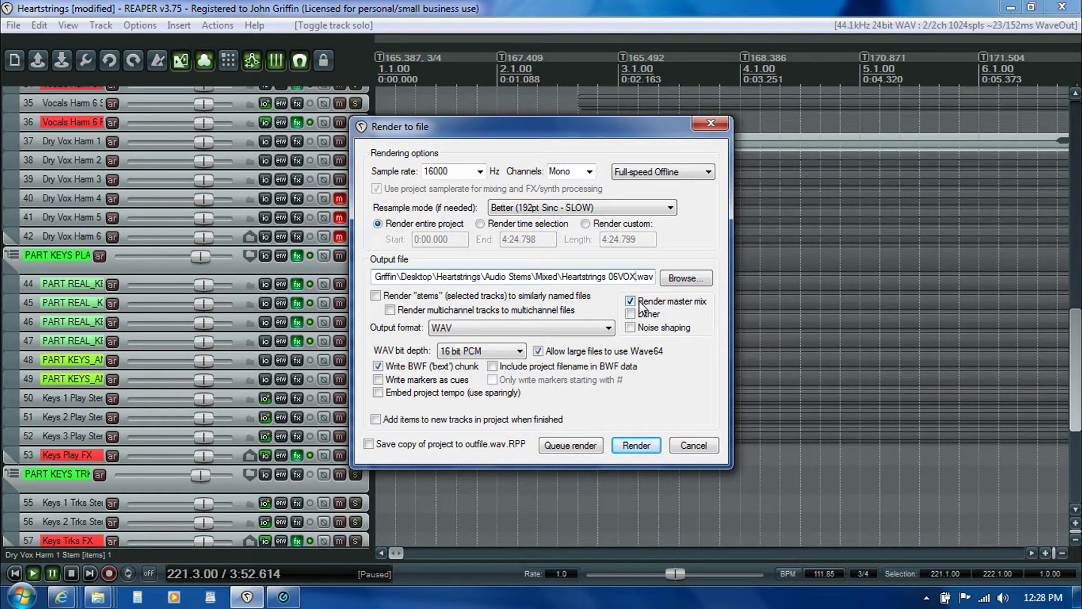
key(BackSpace)
key(BackSpace)
key(BackSpace)
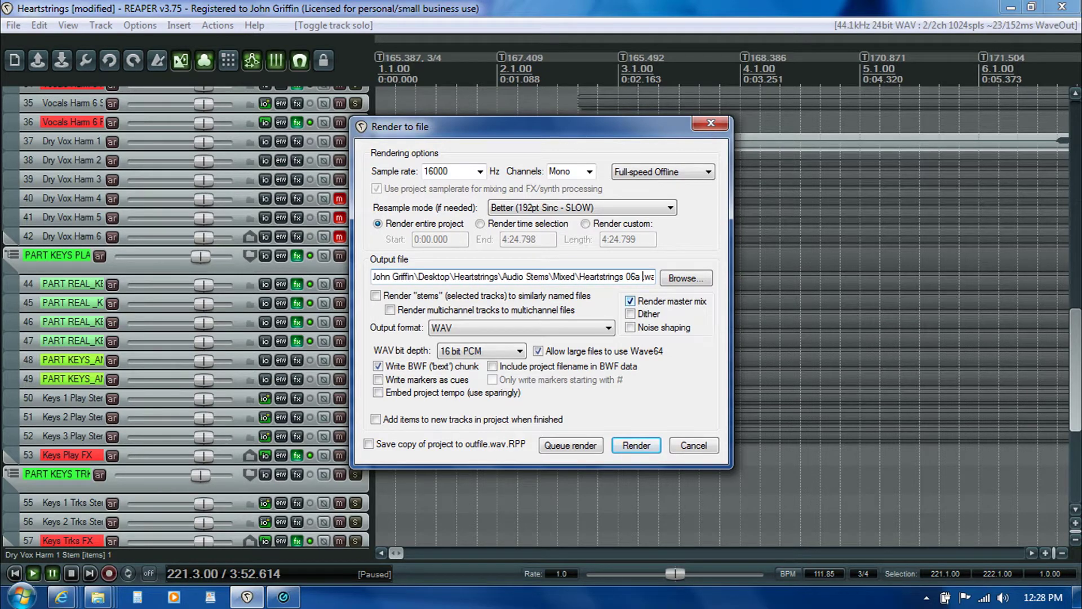
text(HARM1 )
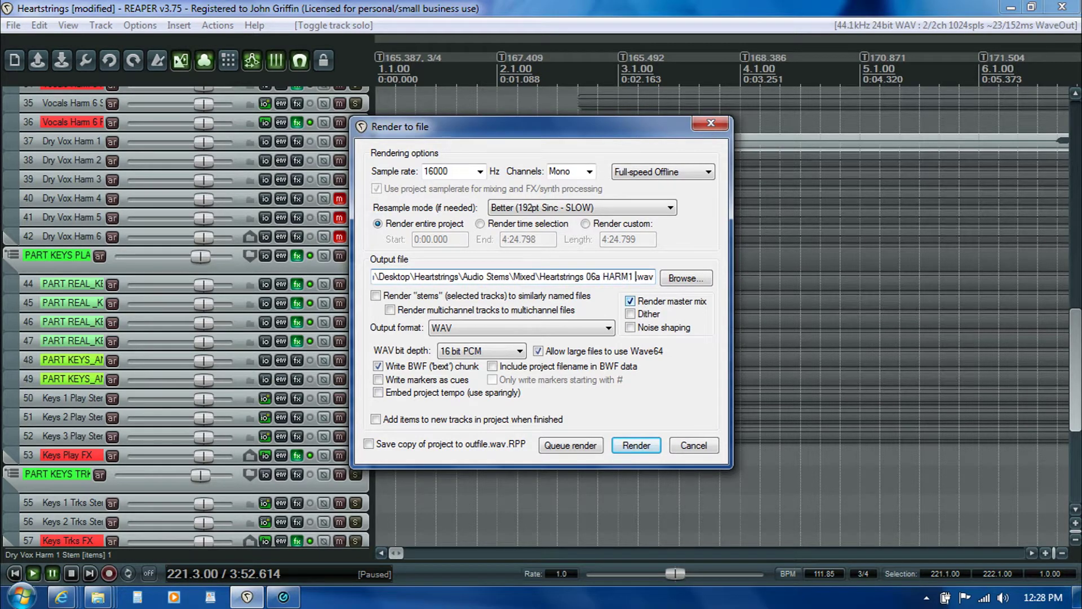
text(DRYVOX)
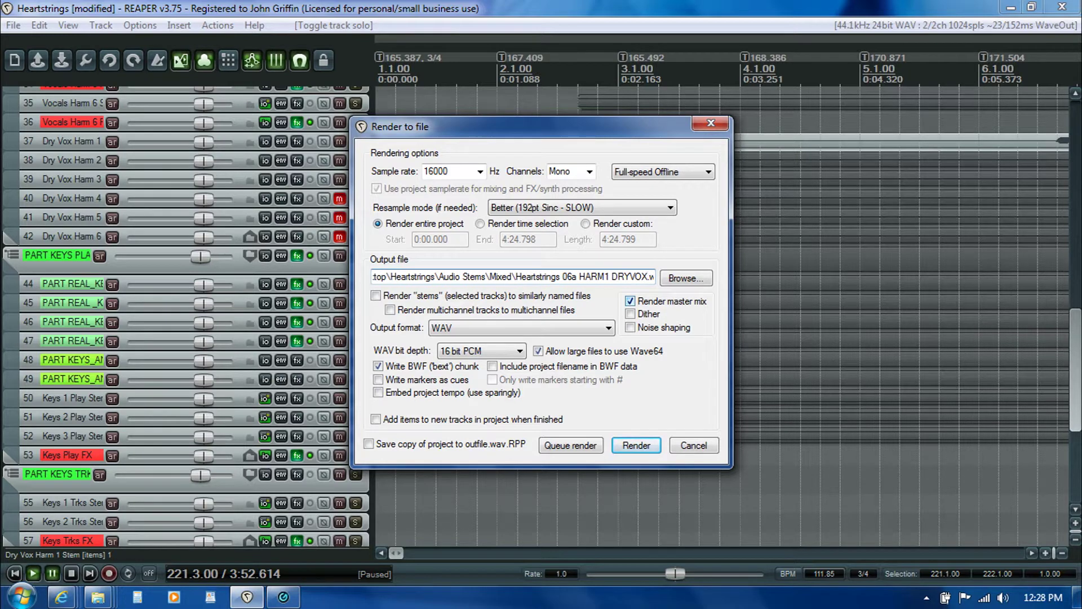
click(571, 445)
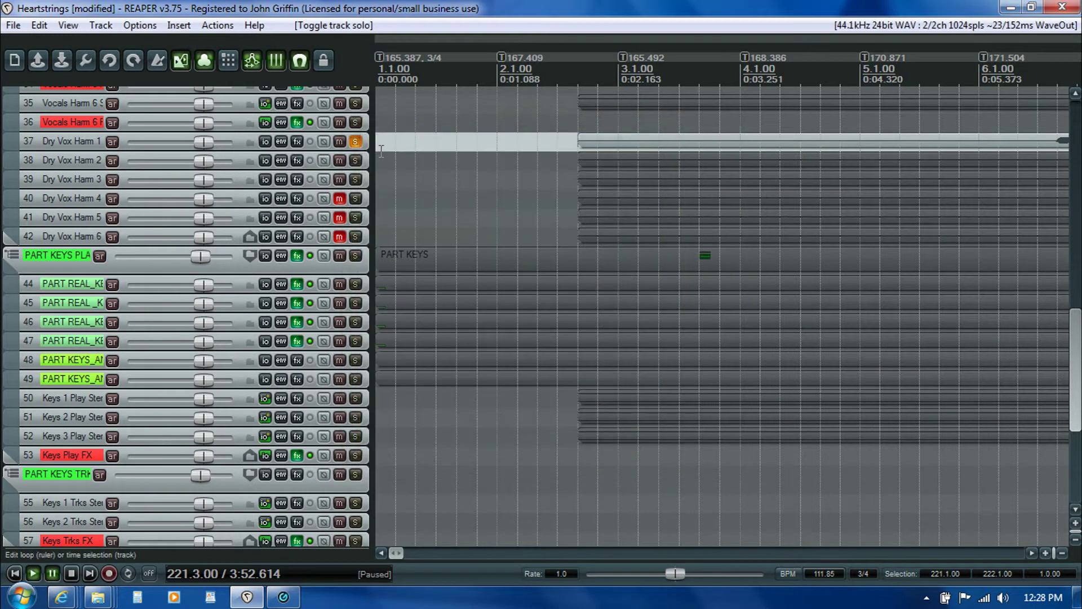
Solo Dry Vox Harm 2 instead and queue its render as the 06b file
click(356, 141)
click(356, 160)
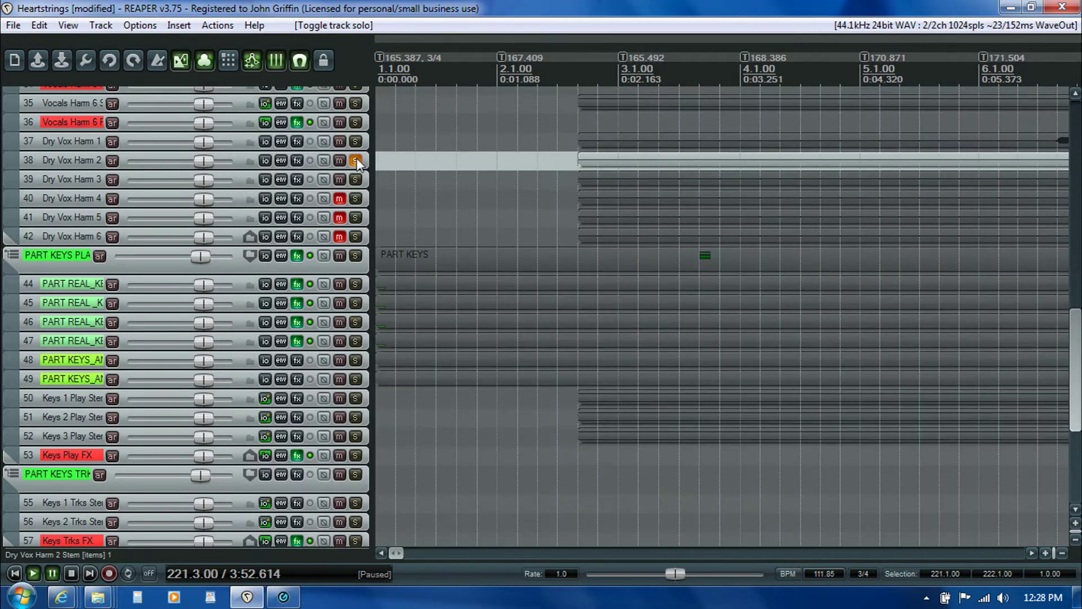
click(13, 25)
click(113, 252)
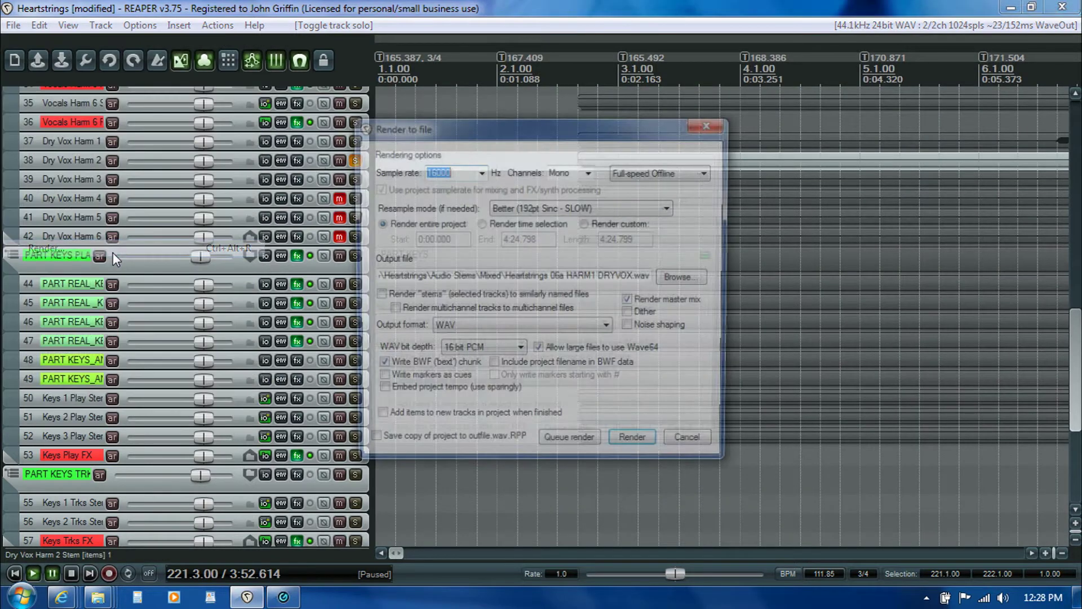
click(566, 276)
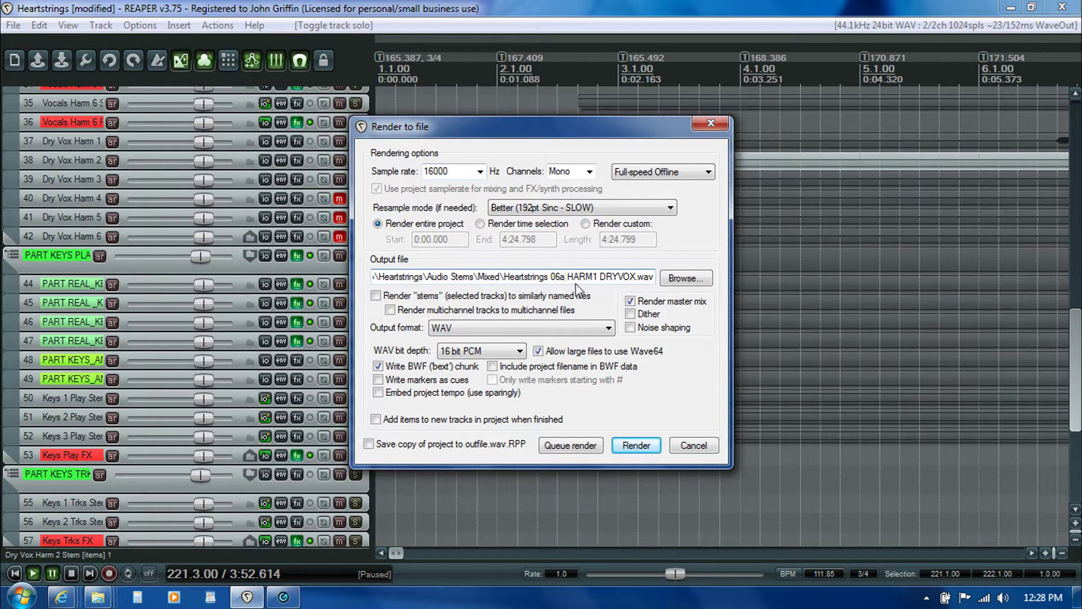
key(BackSpace)
text(b)
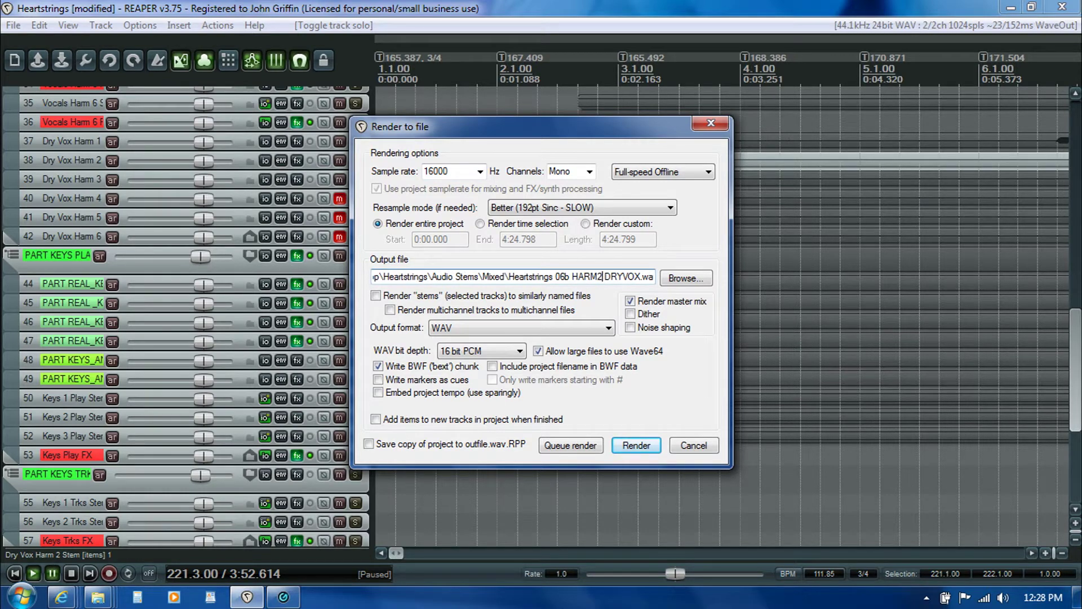
click(567, 445)
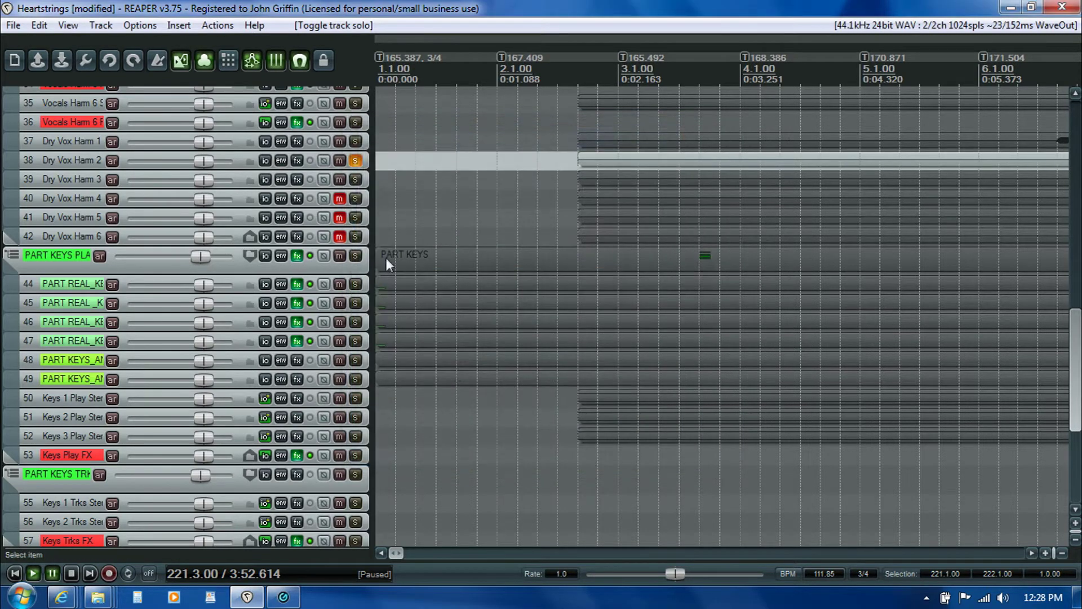
Solo Dry Vox Harm 3 instead and queue it as Heartstrings 06c HARM3 DRYVOX.wav
click(356, 161)
click(356, 178)
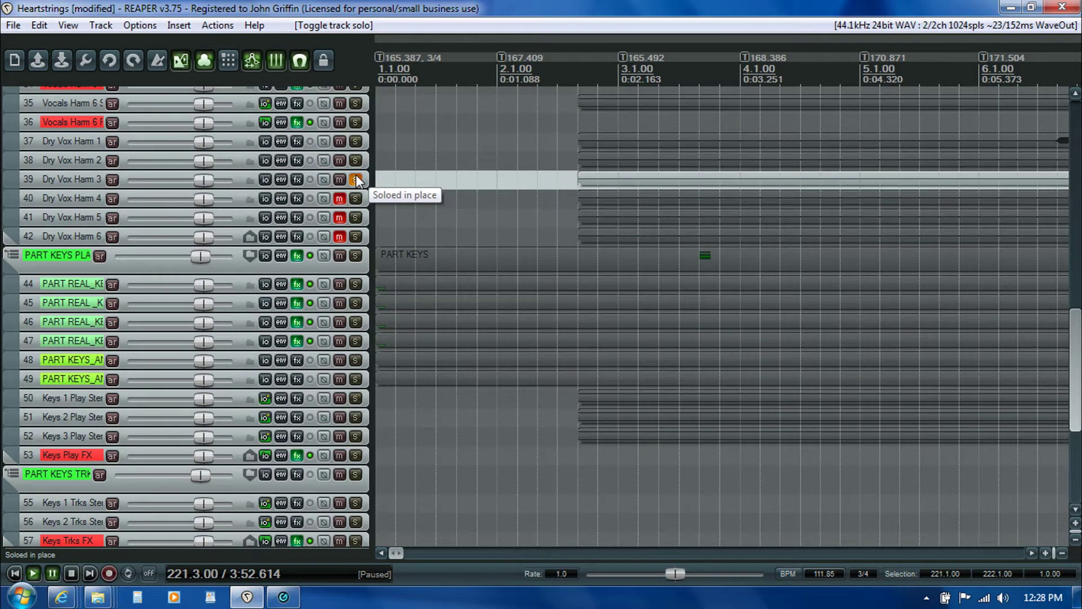
key(alt+f)
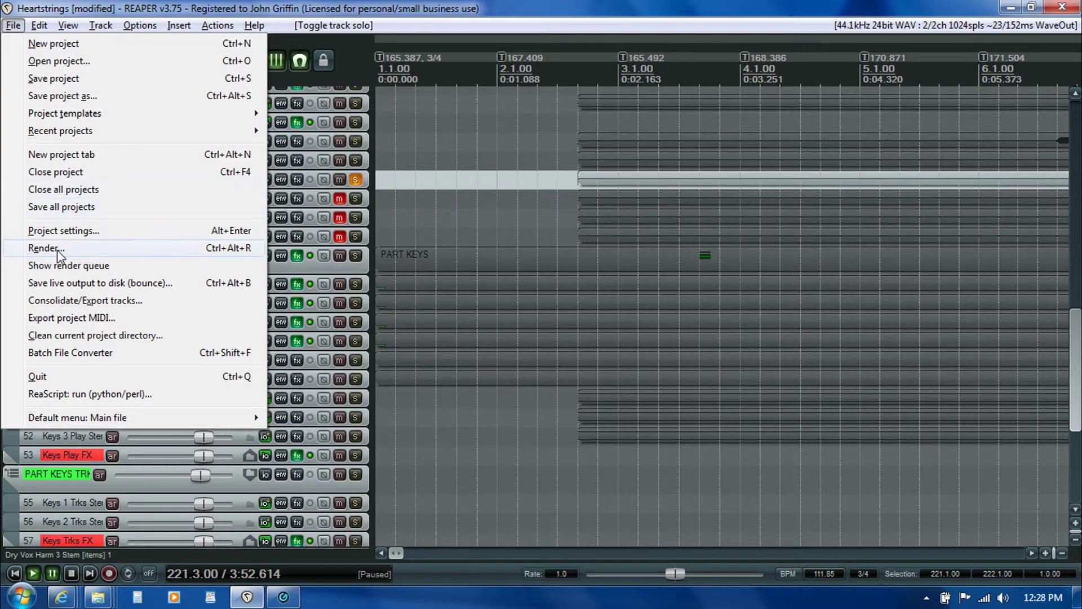
click(58, 251)
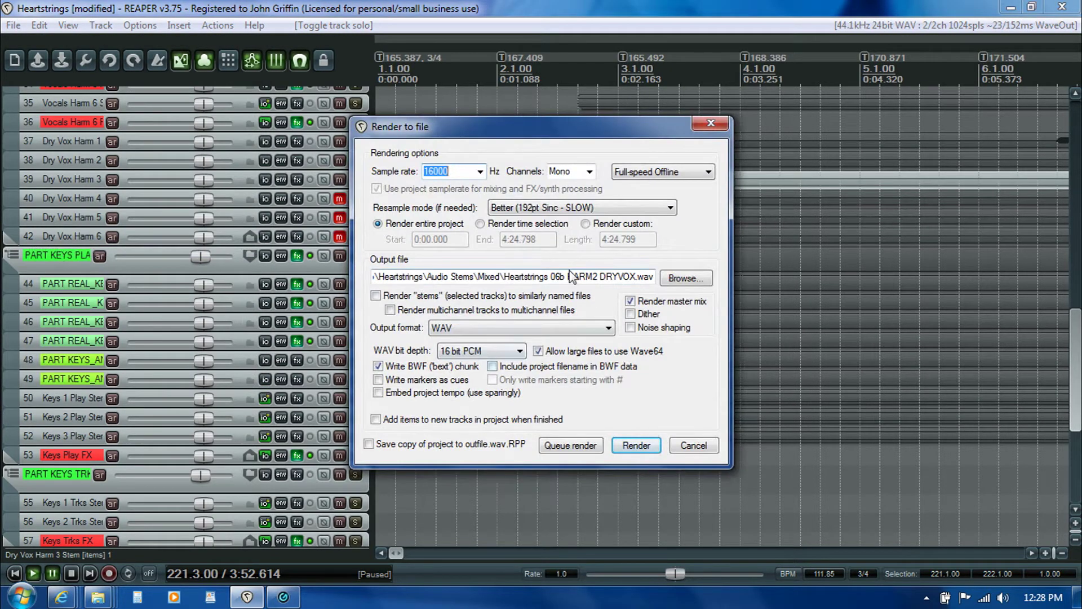
click(566, 276)
key(BackSpace)
text(c)
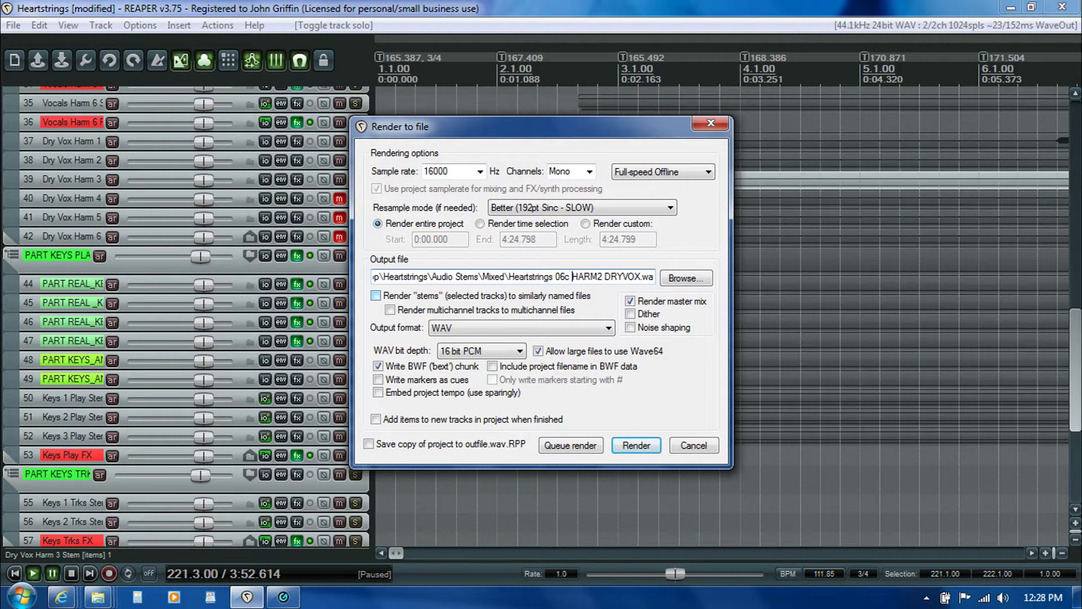
click(603, 276)
key(BackSpace)
text(3)
click(587, 451)
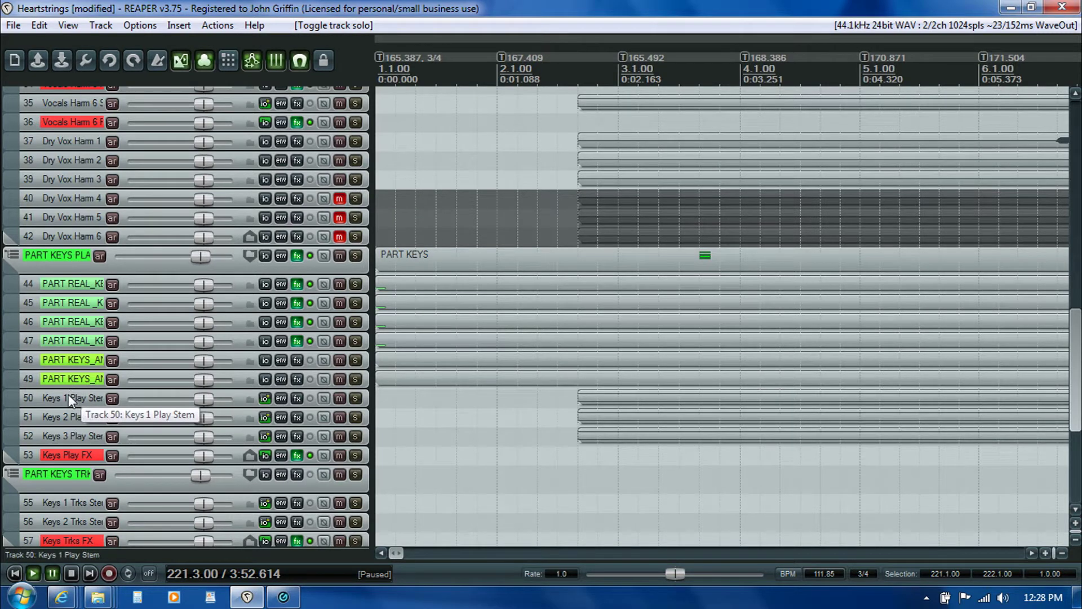
Solo Keys 1, Keys 2 and Keys 3 Play Stem tracks
scroll(198, 337, down, 3)
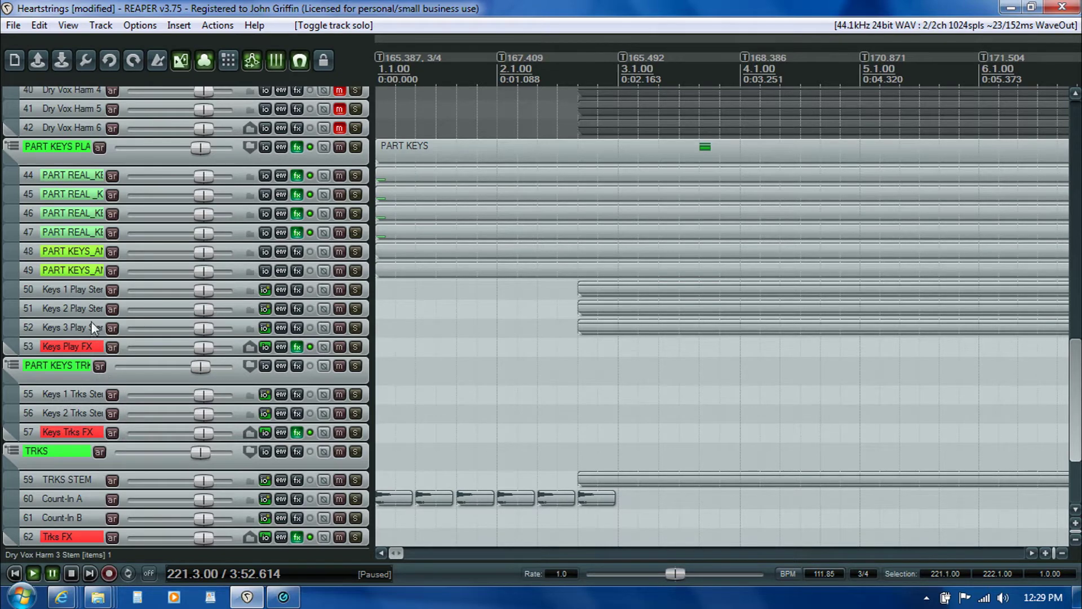
click(356, 290)
click(356, 309)
click(356, 328)
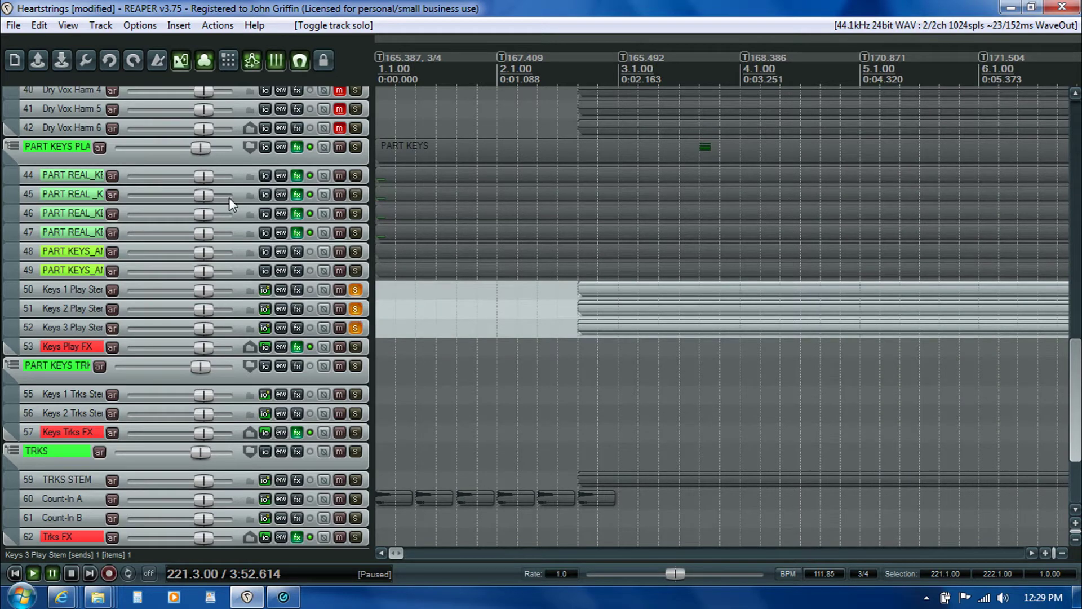
Queue a 44100 Hz stereo render named Heartstrings 07KEYS.wav
click(13, 26)
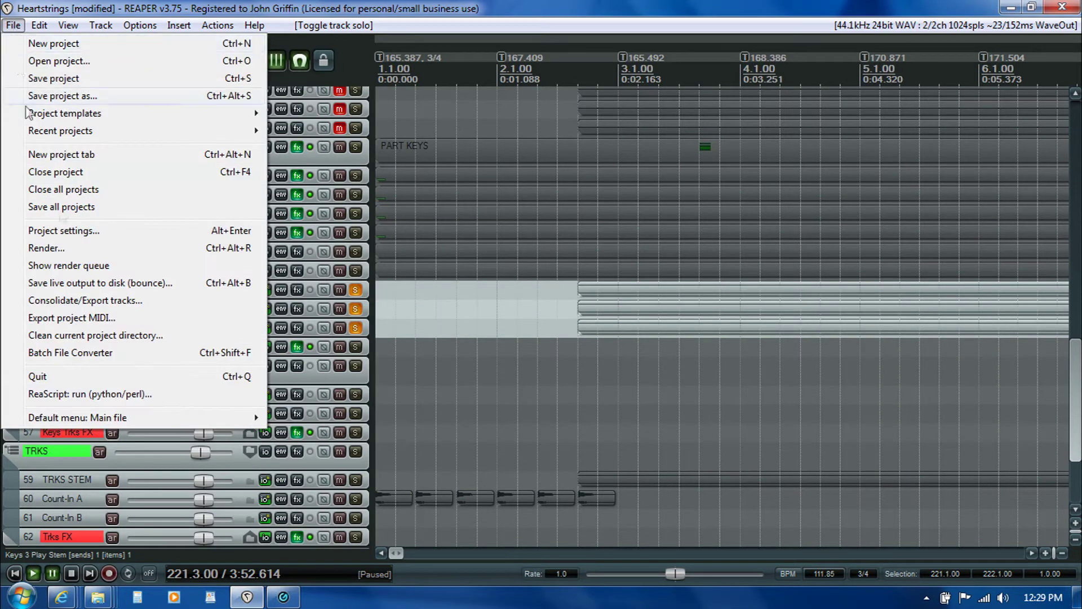
click(68, 248)
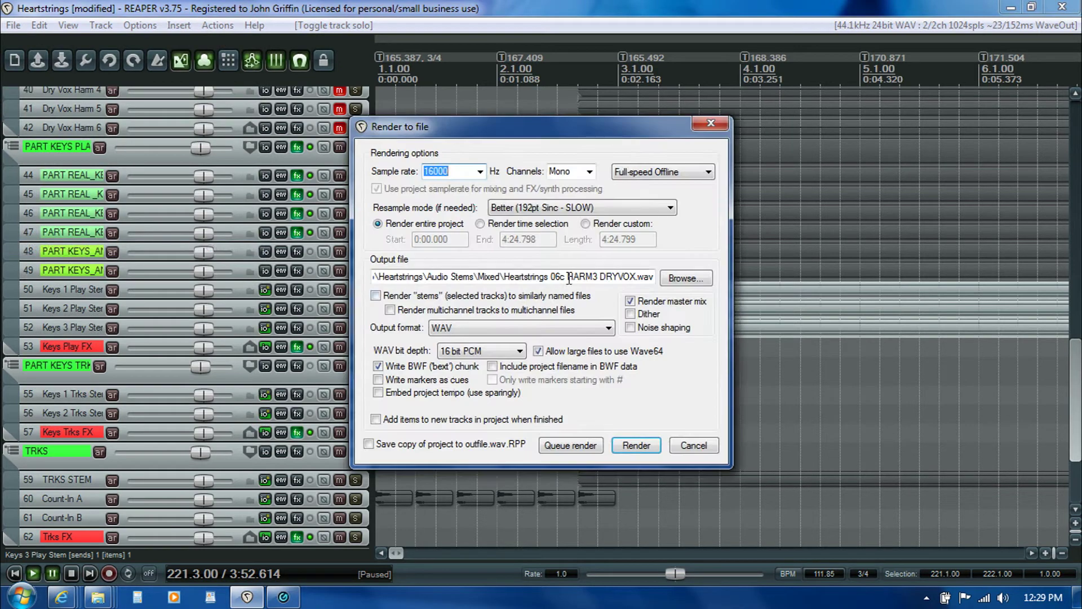
click(635, 278)
key(BackSpace)
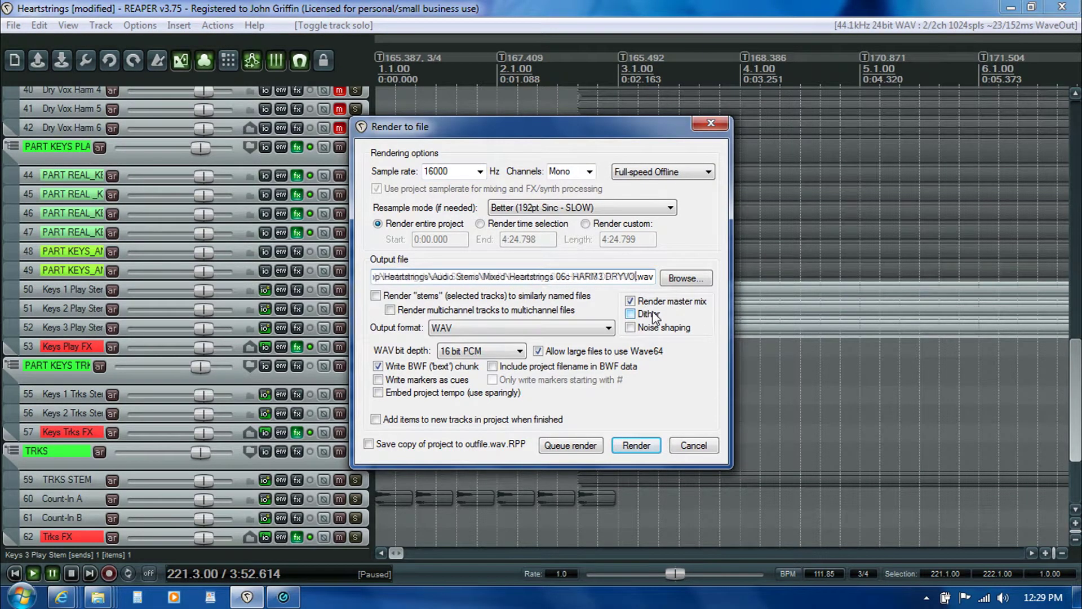
key(BackSpace)
key(BackSpace)
key(BackSpace)
key(BackSpace)
key(BackSpace)
key(BackSpace)
key(BackSpace)
key(BackSpace)
key(BackSpace)
key(BackSpace)
key(BackSpace)
key(BackSpace)
key(BackSpace)
key(BackSpace)
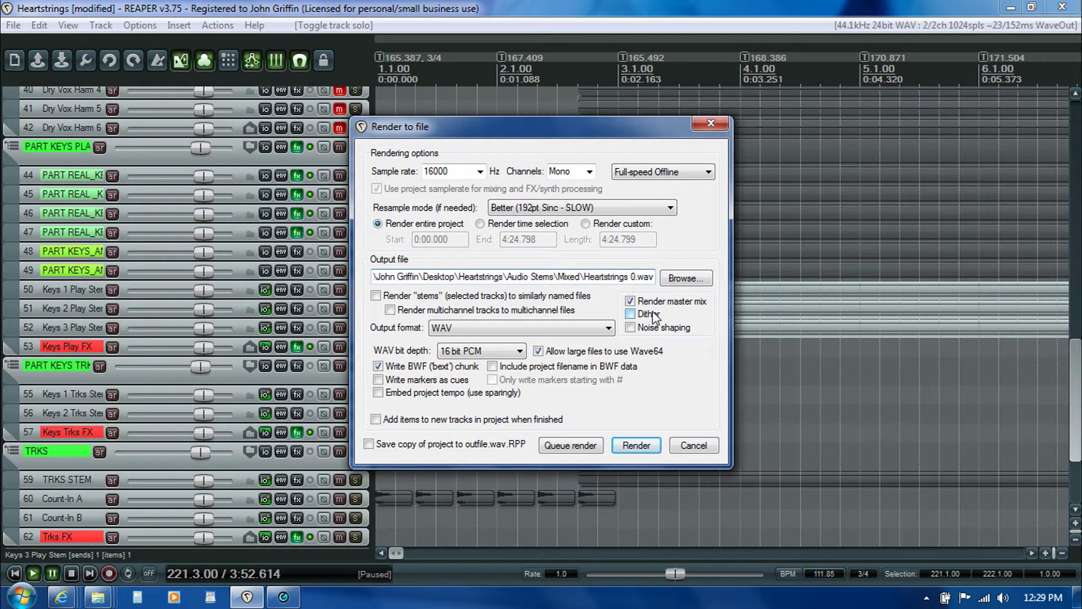
text(7KEYS)
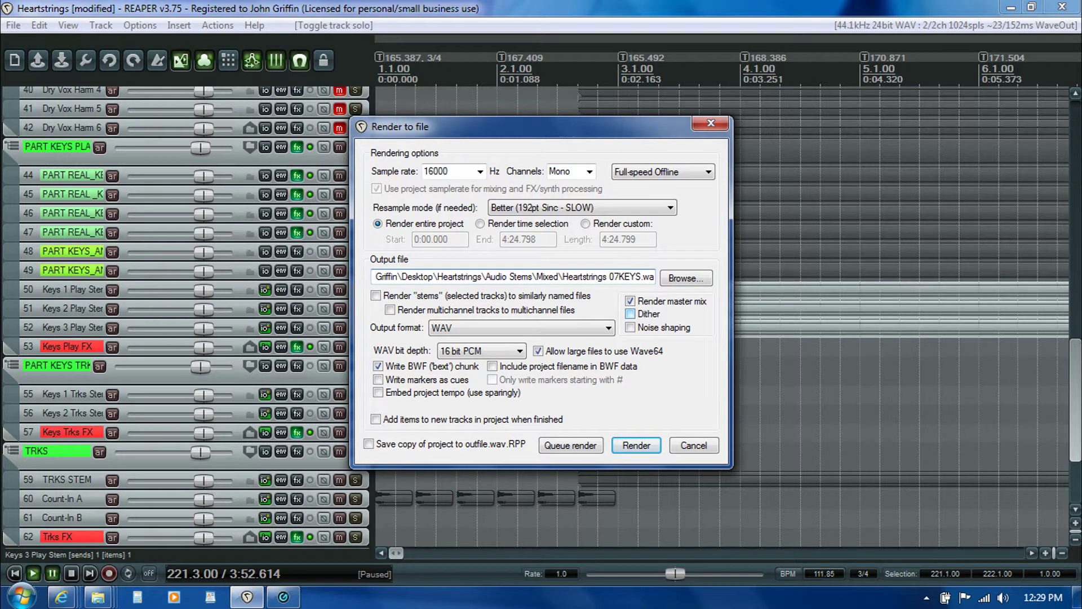
click(480, 171)
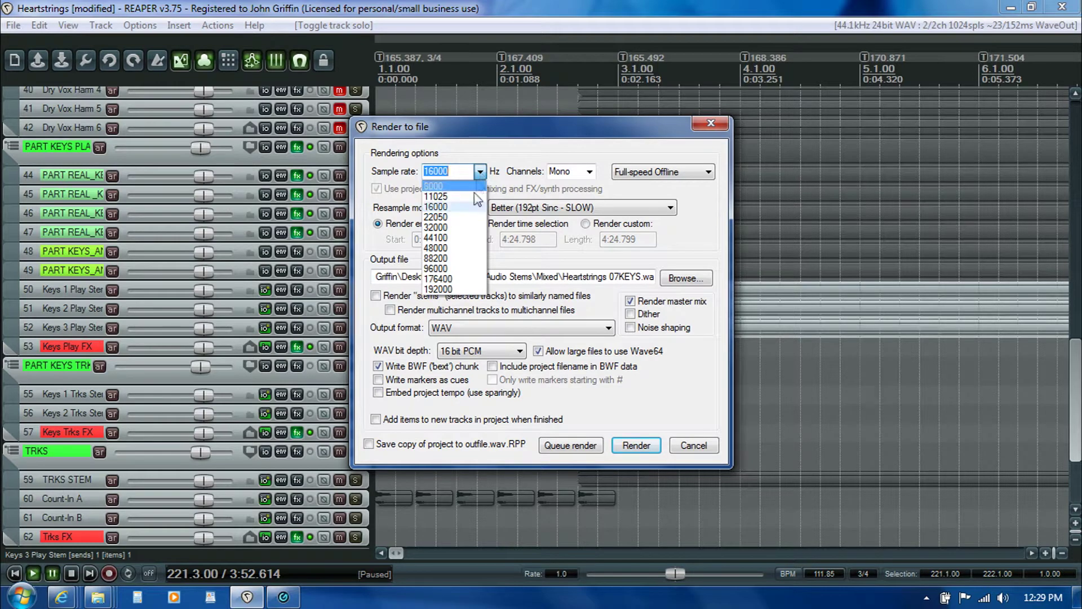
click(446, 239)
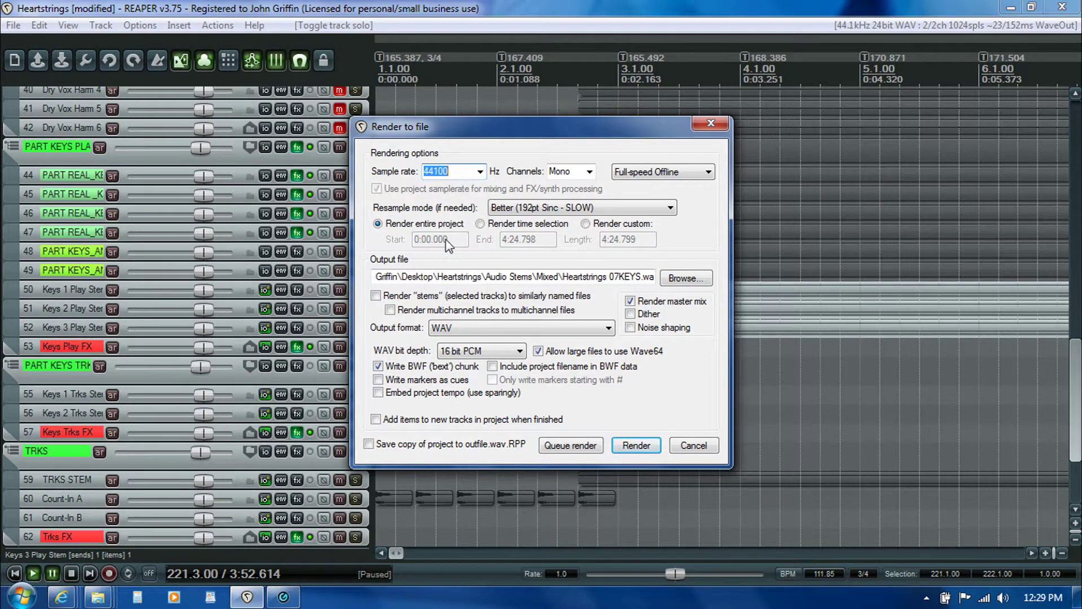
click(570, 172)
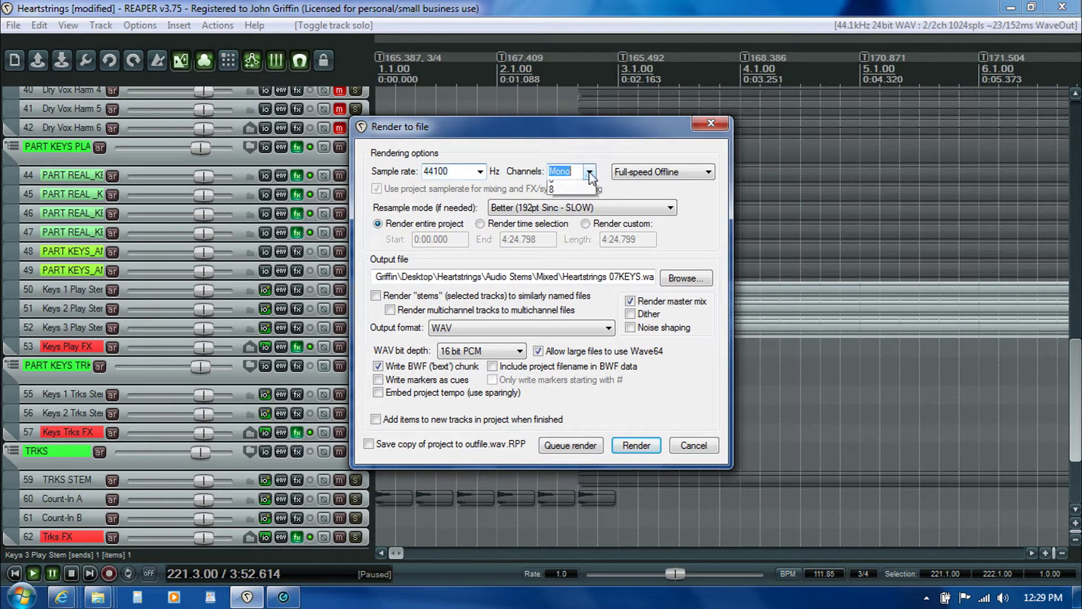
click(571, 197)
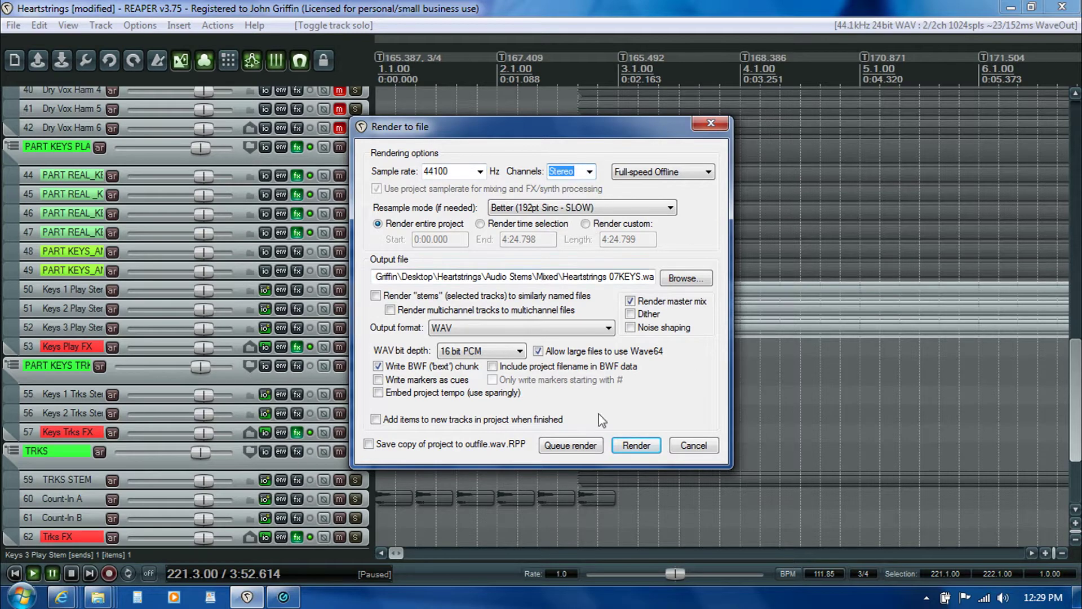
click(569, 446)
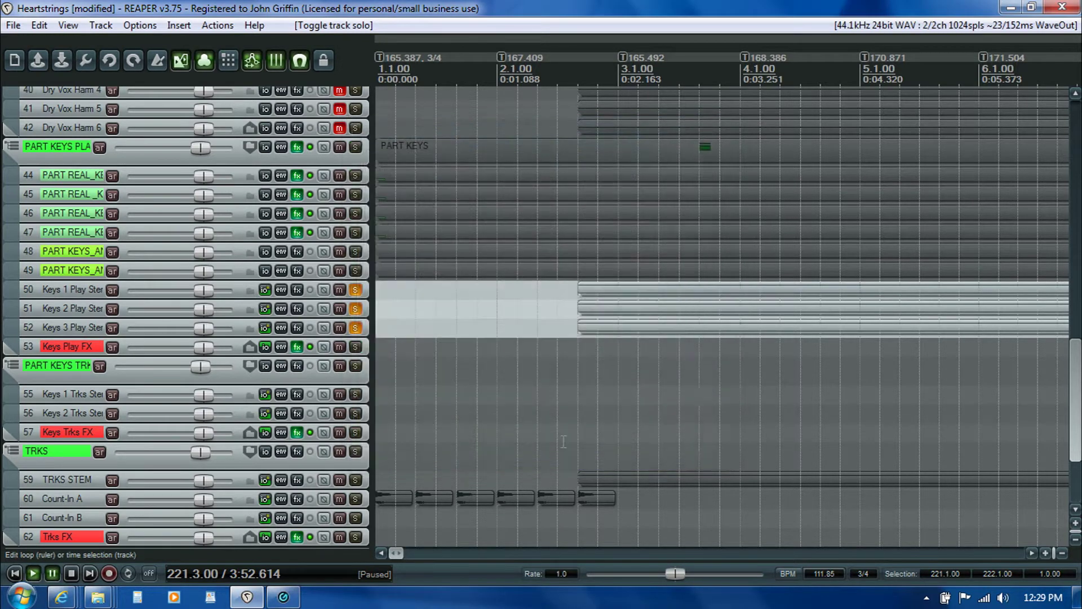
Unsolo the three Keys Play Stem tracks and solo the TRKS folder track
click(355, 291)
click(357, 308)
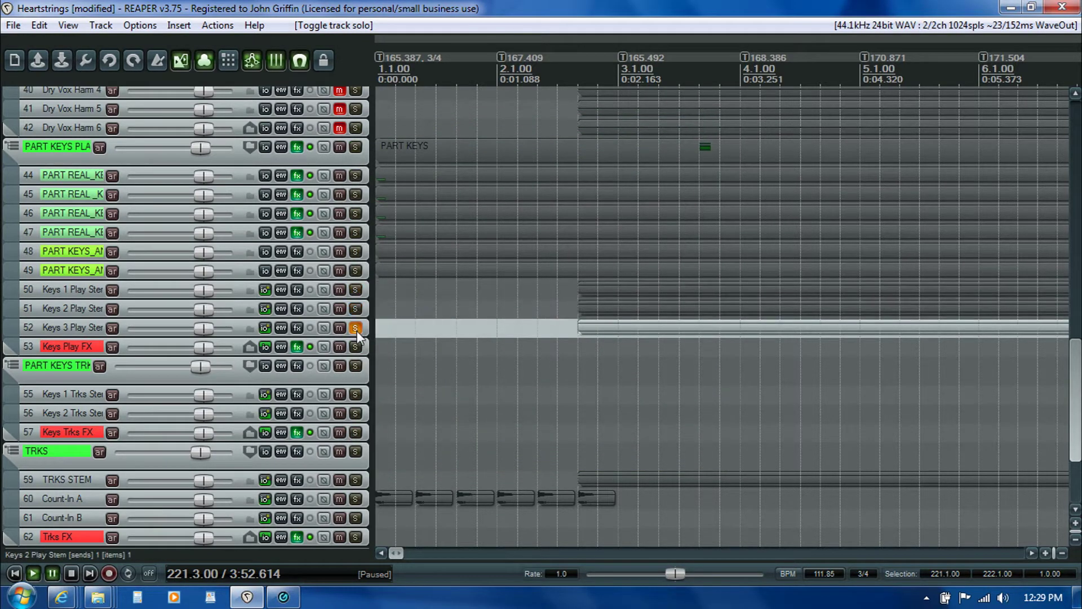
click(356, 327)
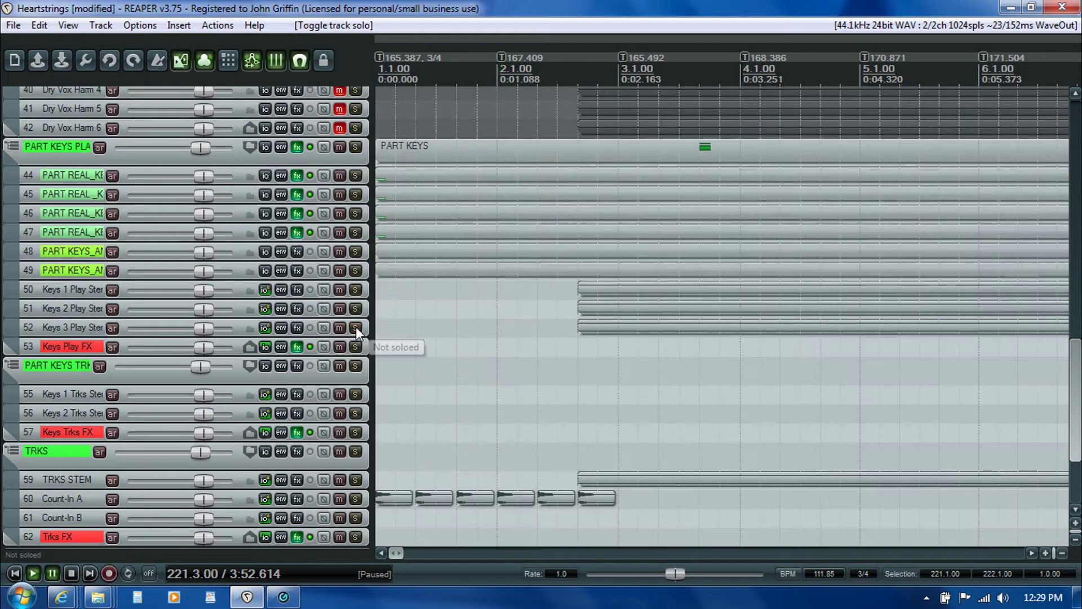
click(354, 451)
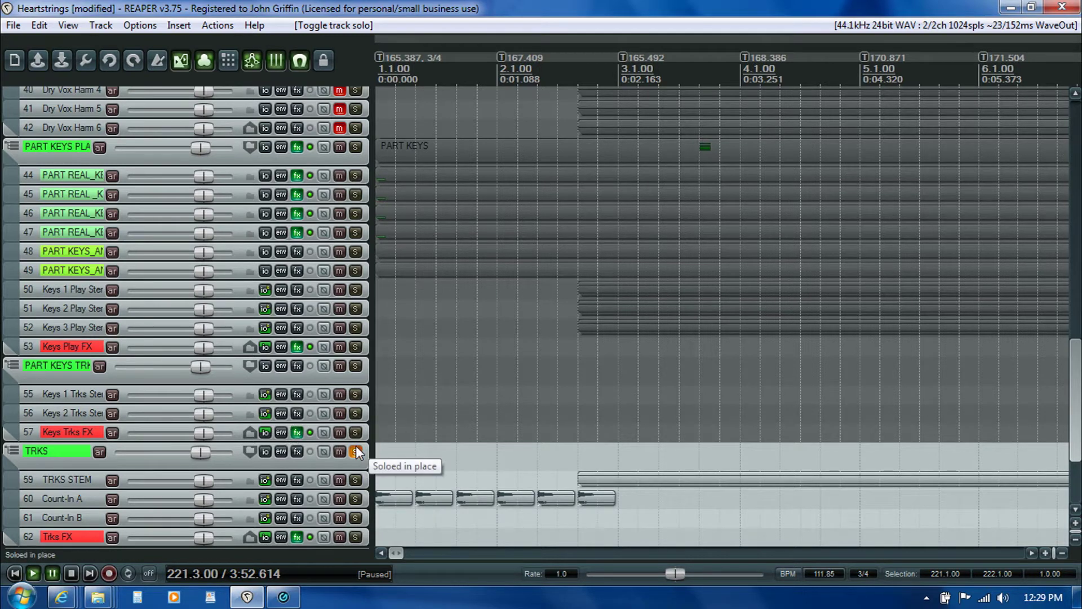
Rename the render output to Heartstrings 08TRKS.wav and queue the render
click(13, 24)
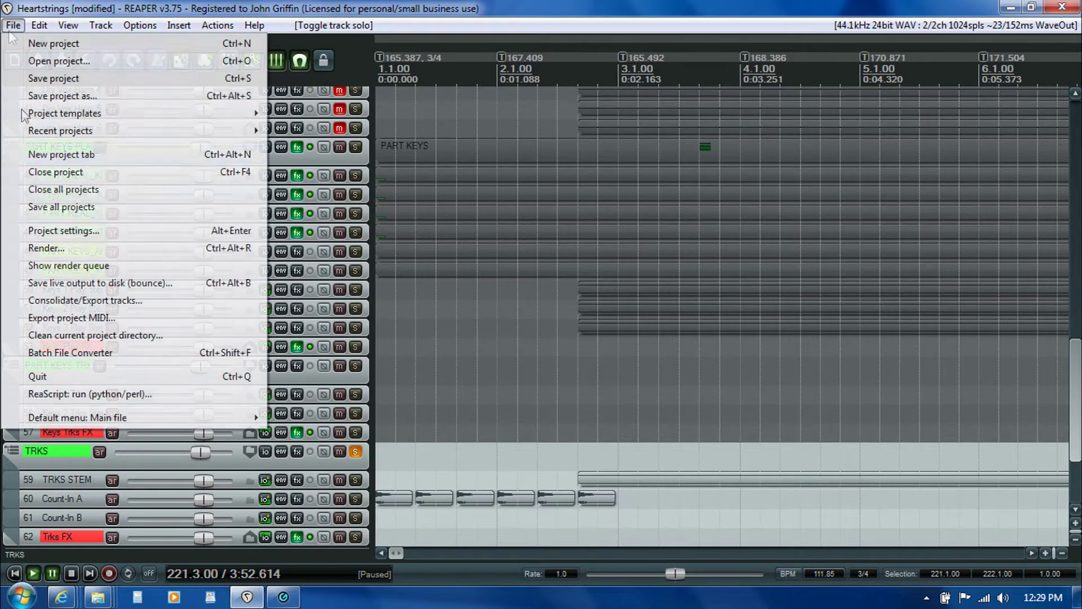
click(61, 248)
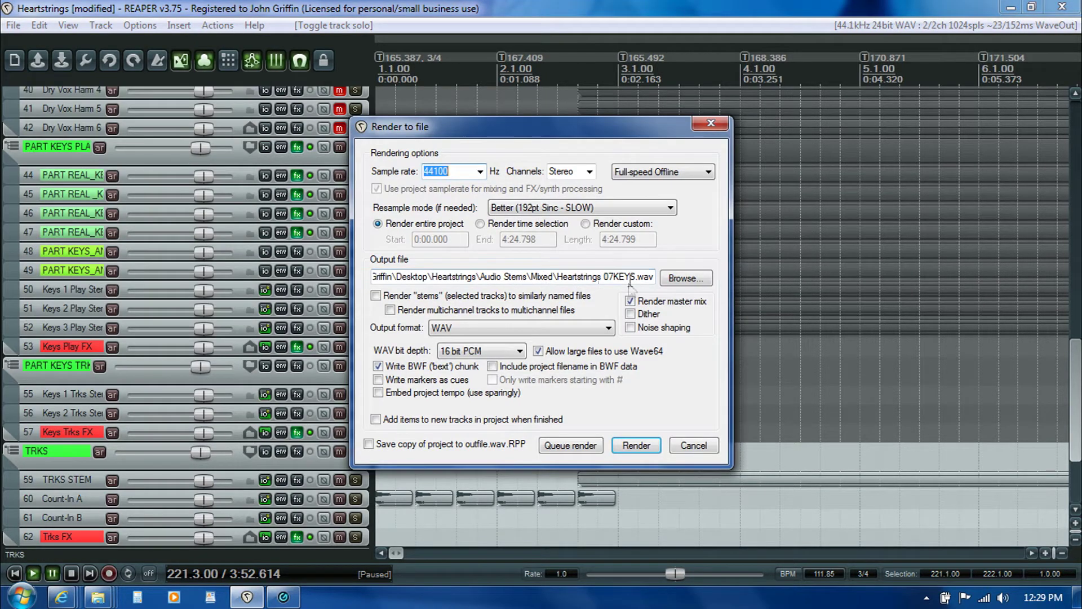
click(636, 277)
key(BackSpace)
key(BackSpace)
key(BackSpace)
key(BackSpace)
key(BackSpace)
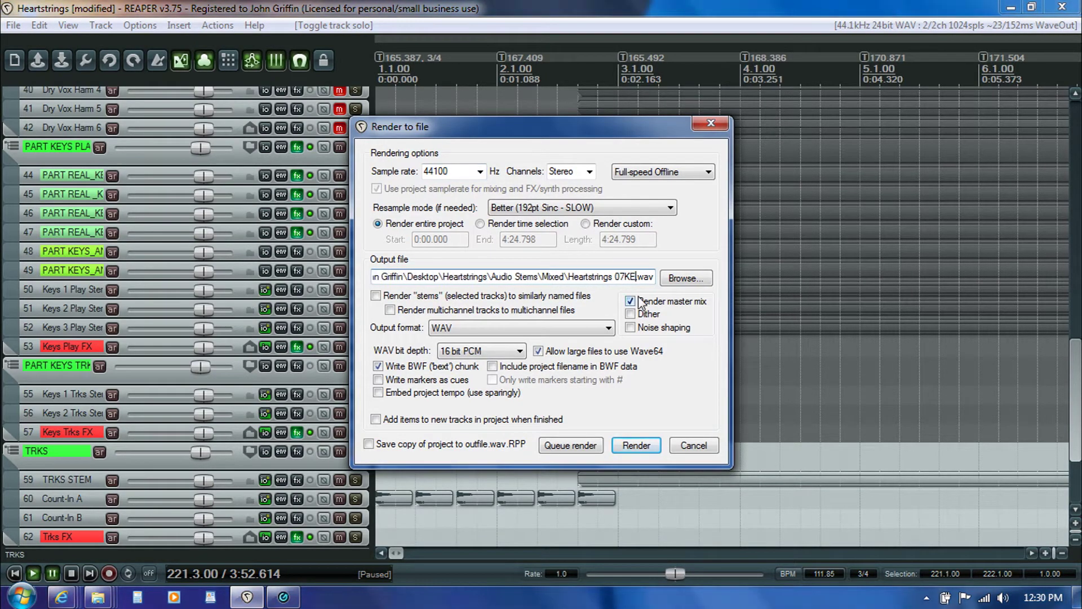
text(8TRKS)
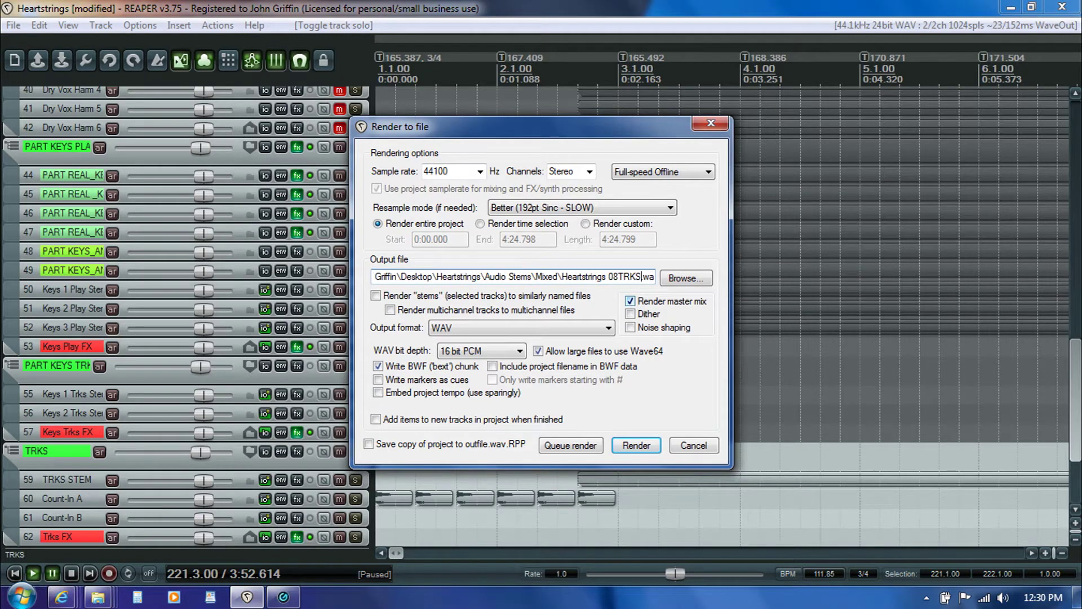
click(570, 445)
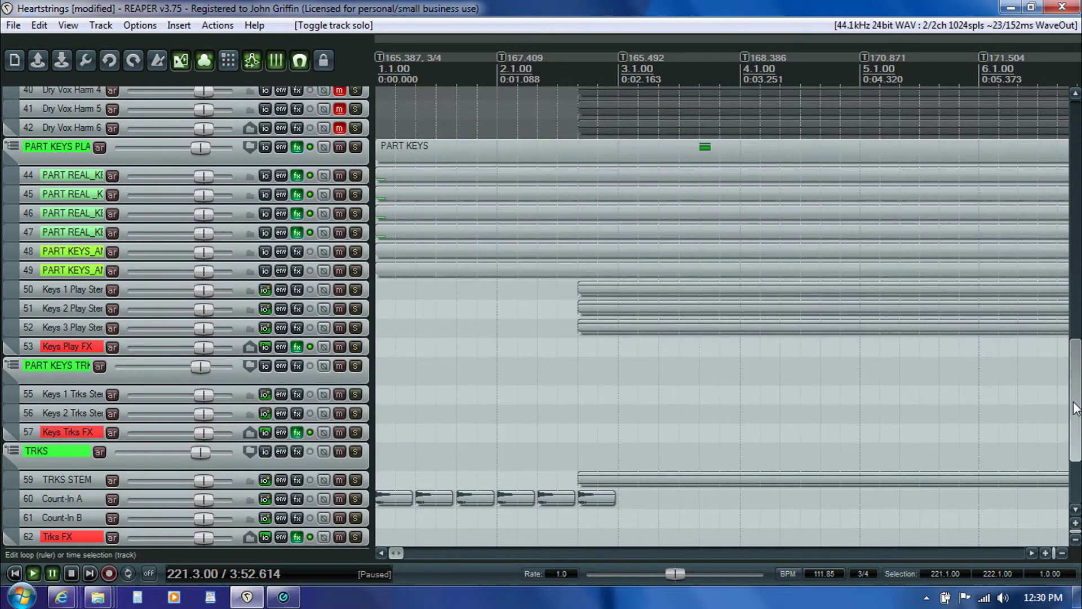
Mute Dry Vox Harm 3, 2 and 1
drag(1074, 407, 1071, 307)
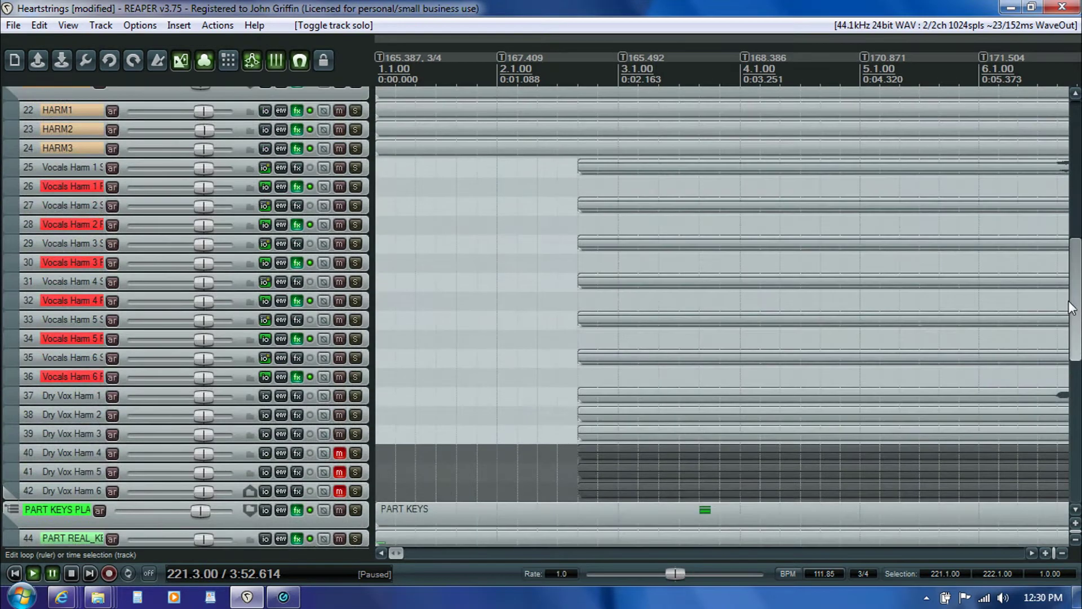
click(340, 435)
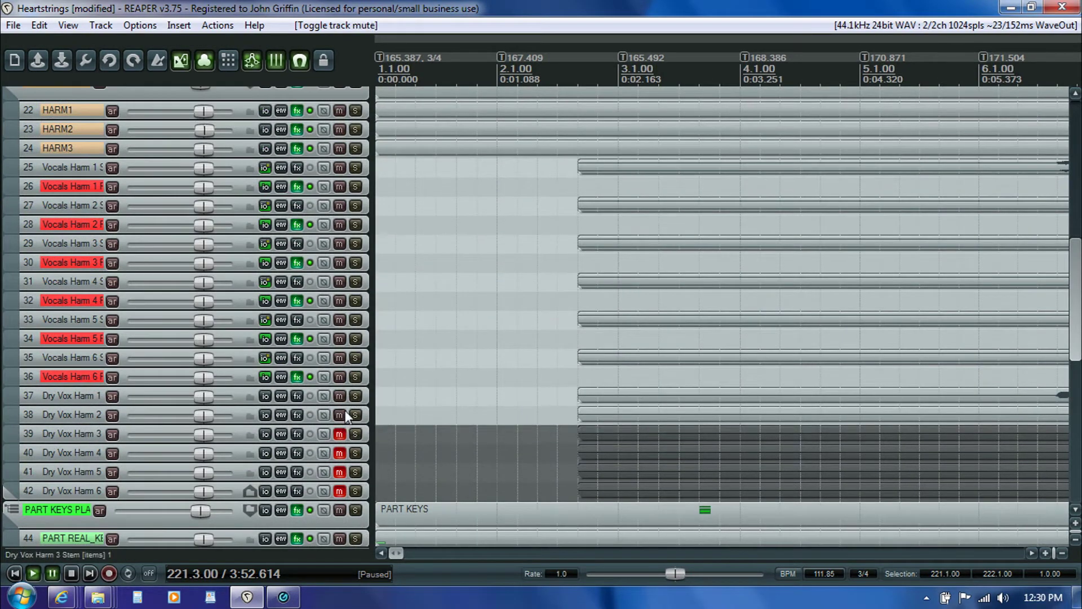
click(339, 415)
click(339, 395)
Run all queued renders from the render queue
scroll(169, 282, up, 10)
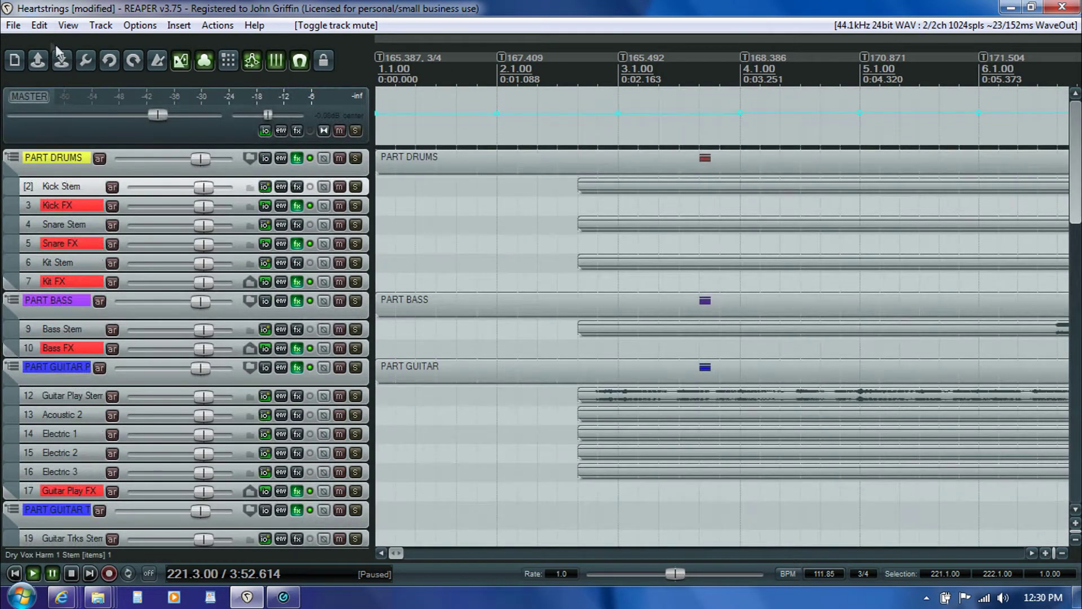
click(12, 26)
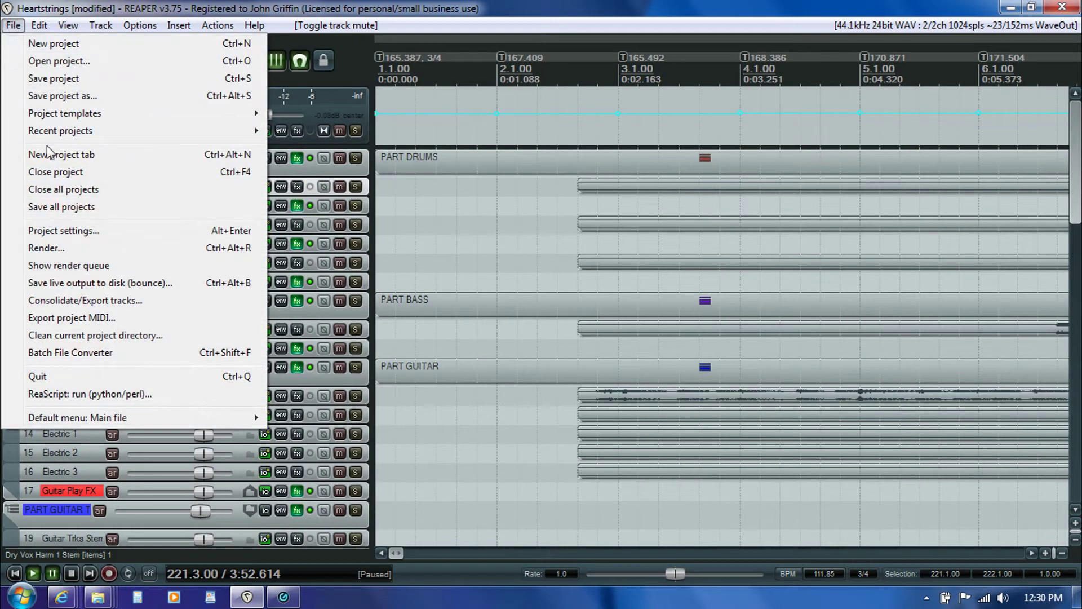
click(54, 265)
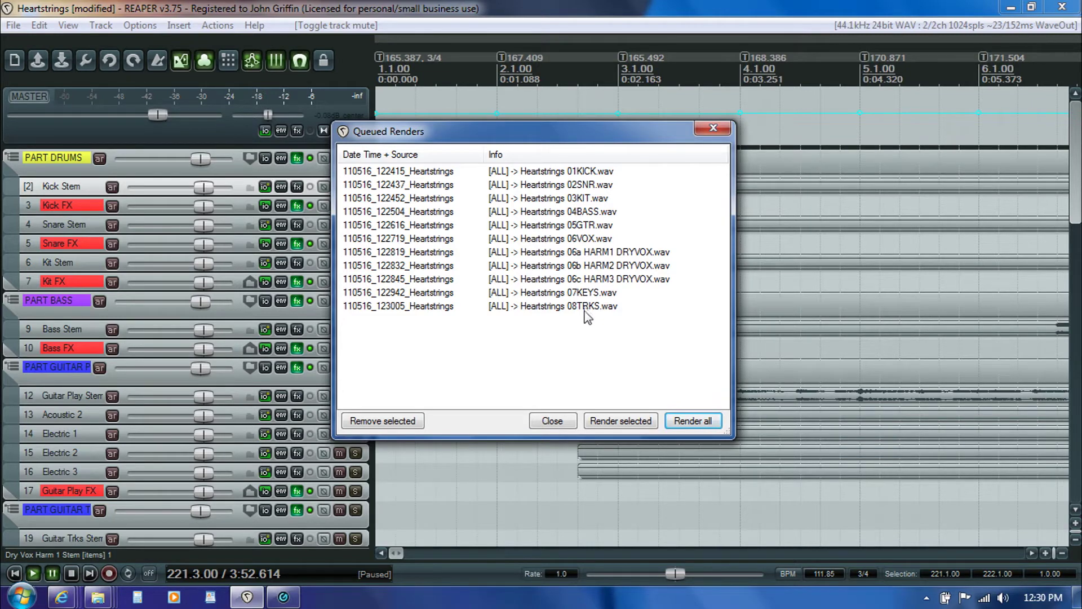
click(705, 424)
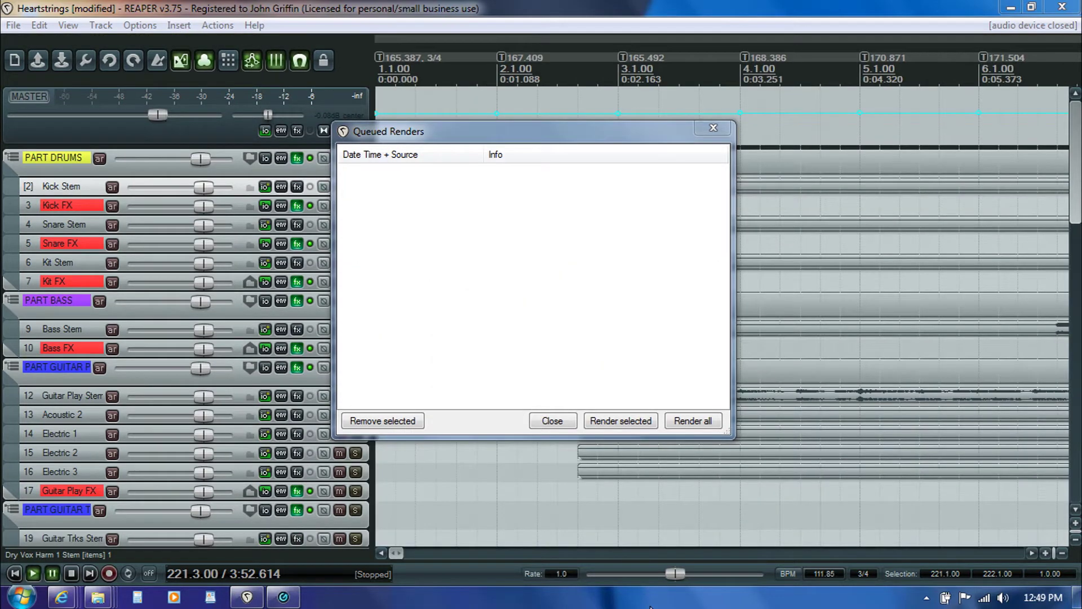
Close the render queue and save a project copy named Heartstrings - Mixdown.RPP
click(706, 127)
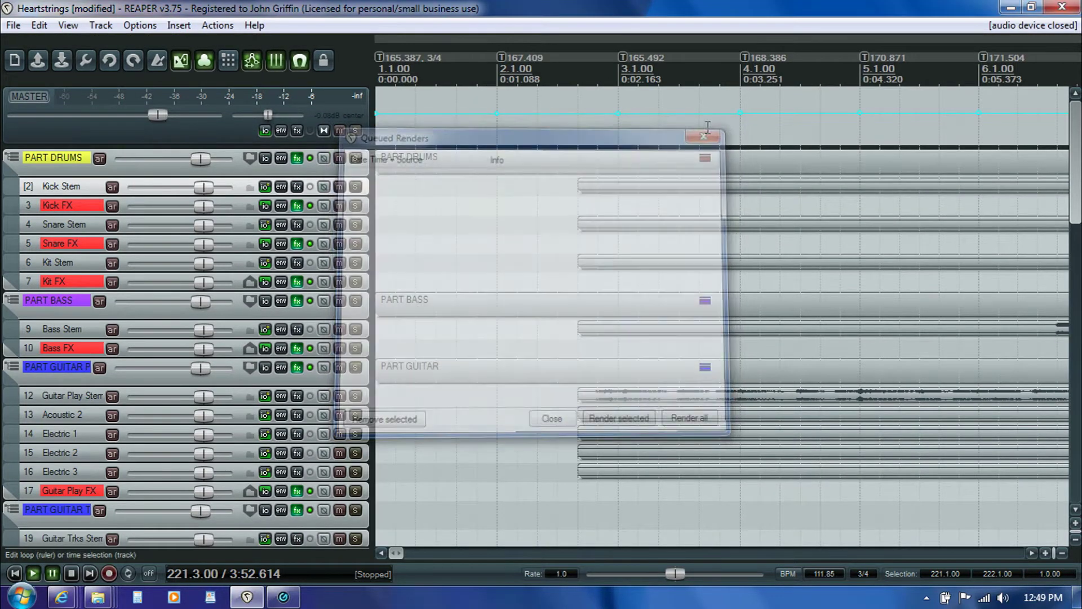
click(14, 25)
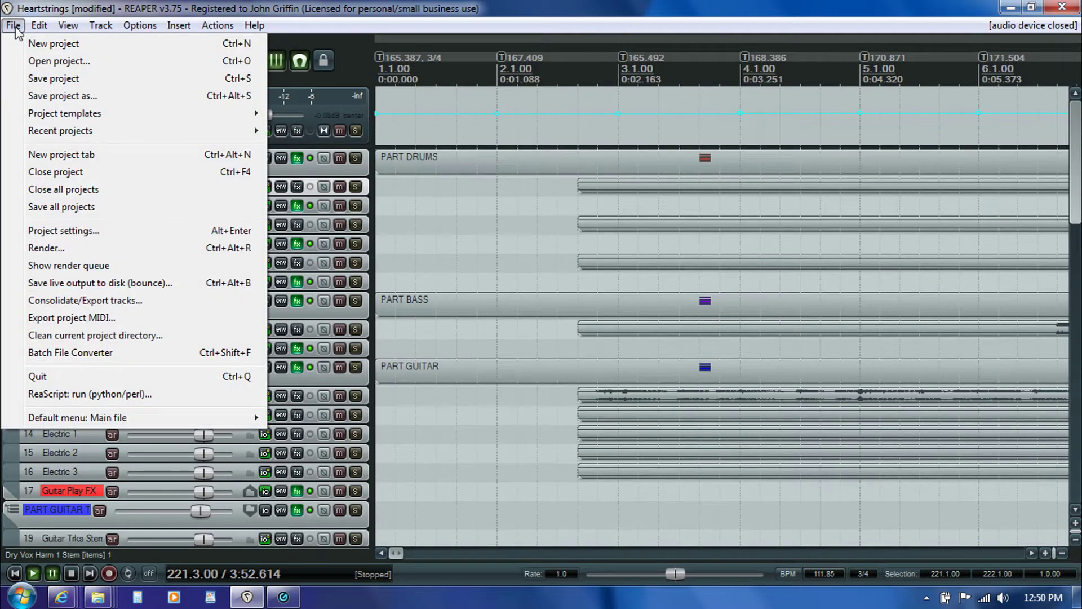
click(27, 96)
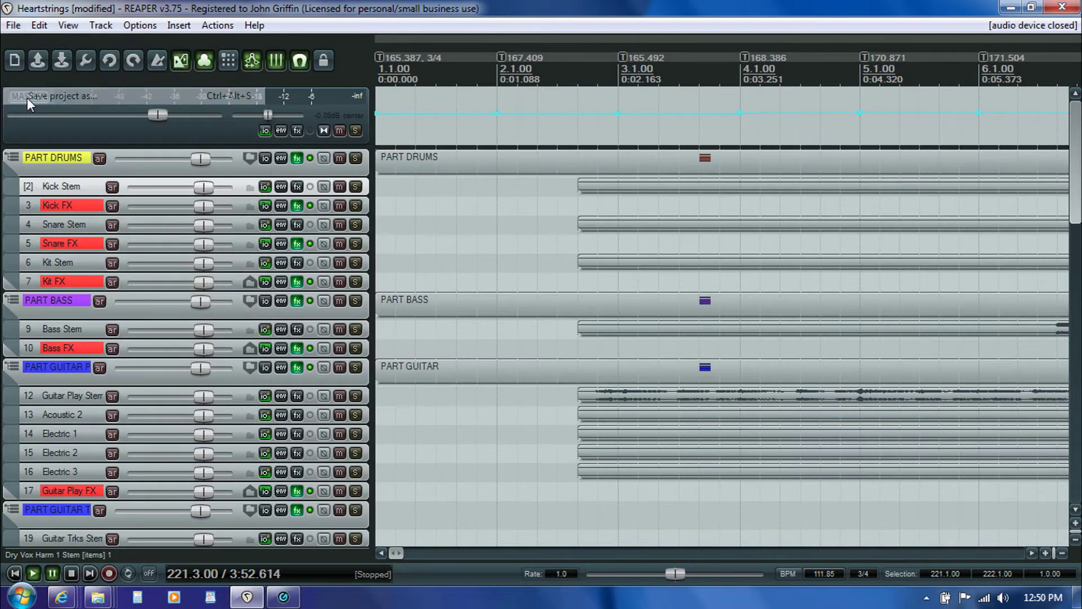
key(End)
key(ctrl+Left)
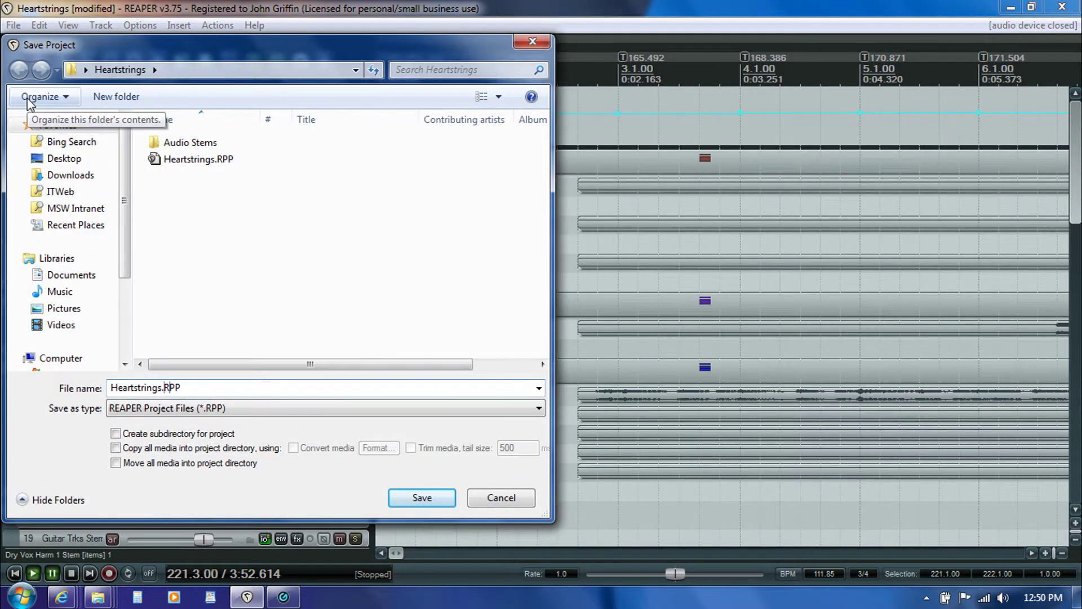
text(- Mixdown)
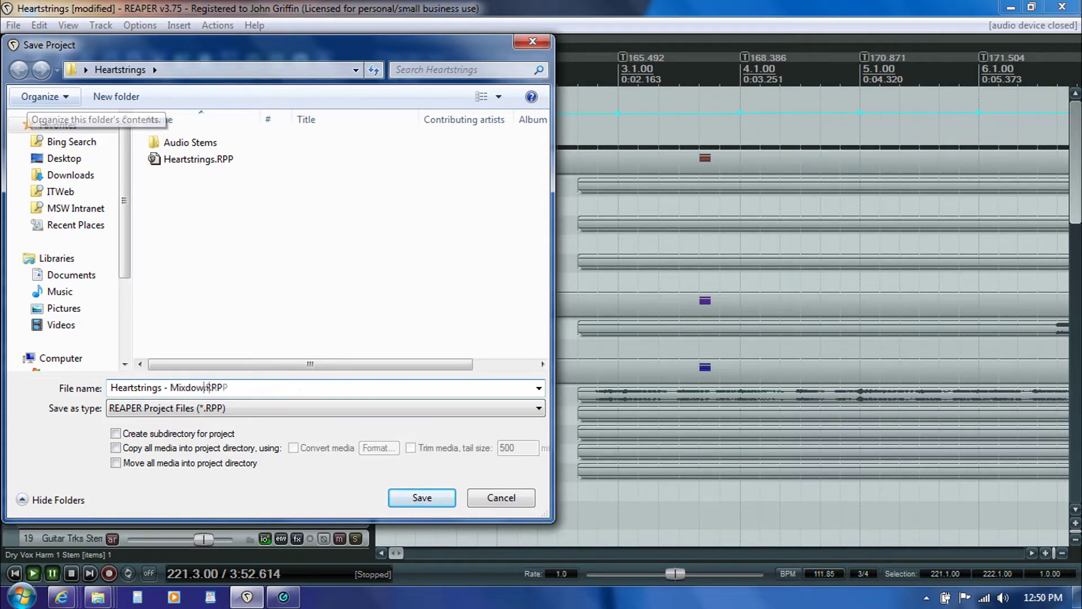
click(406, 502)
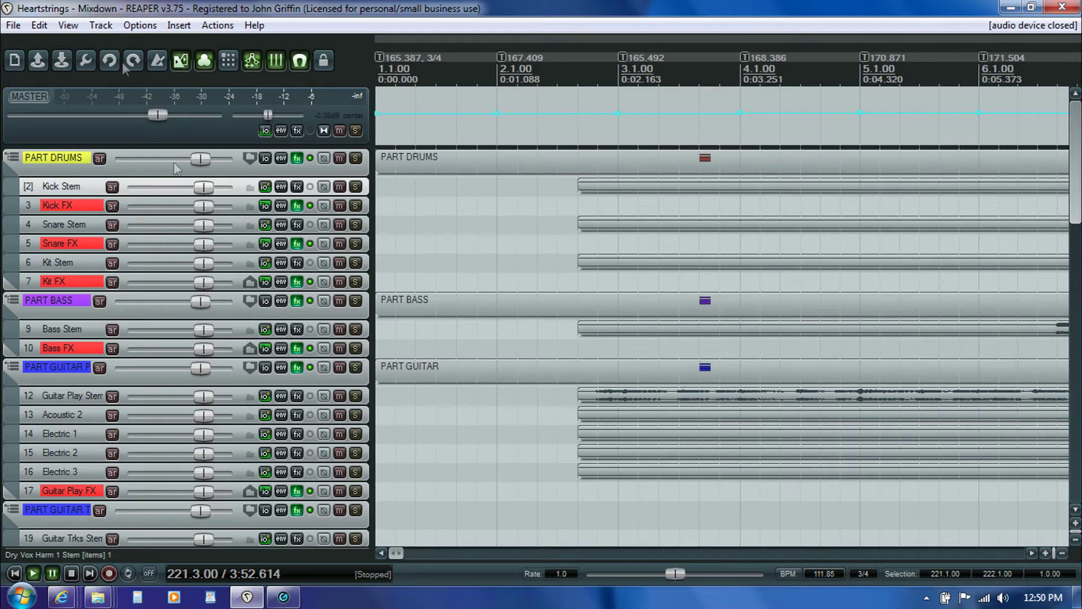
Save the project over the existing Heartstrings.RPP, confirming the replacement
click(12, 25)
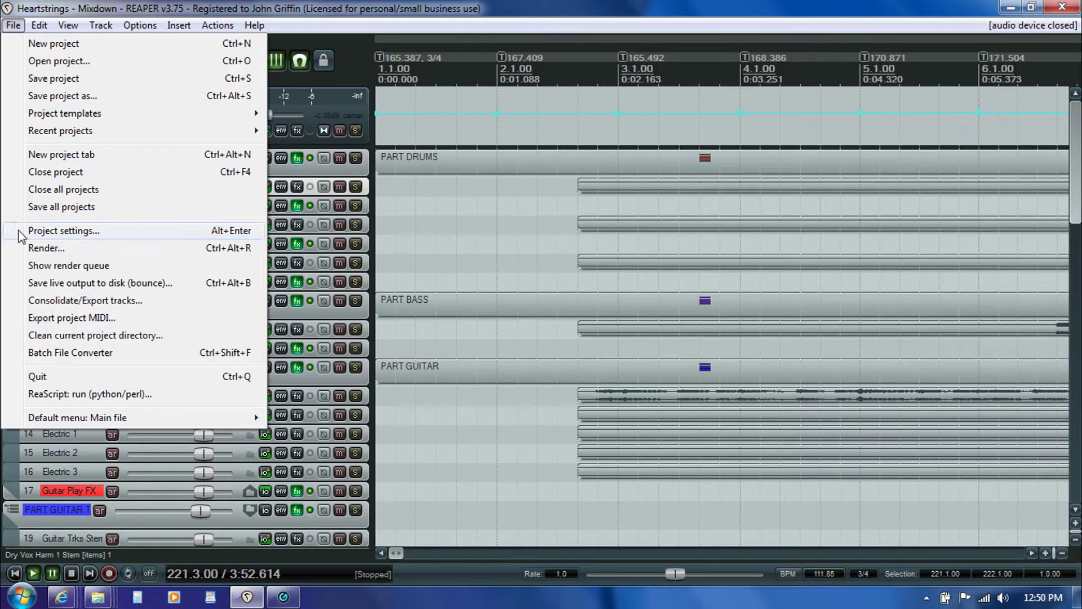
click(46, 97)
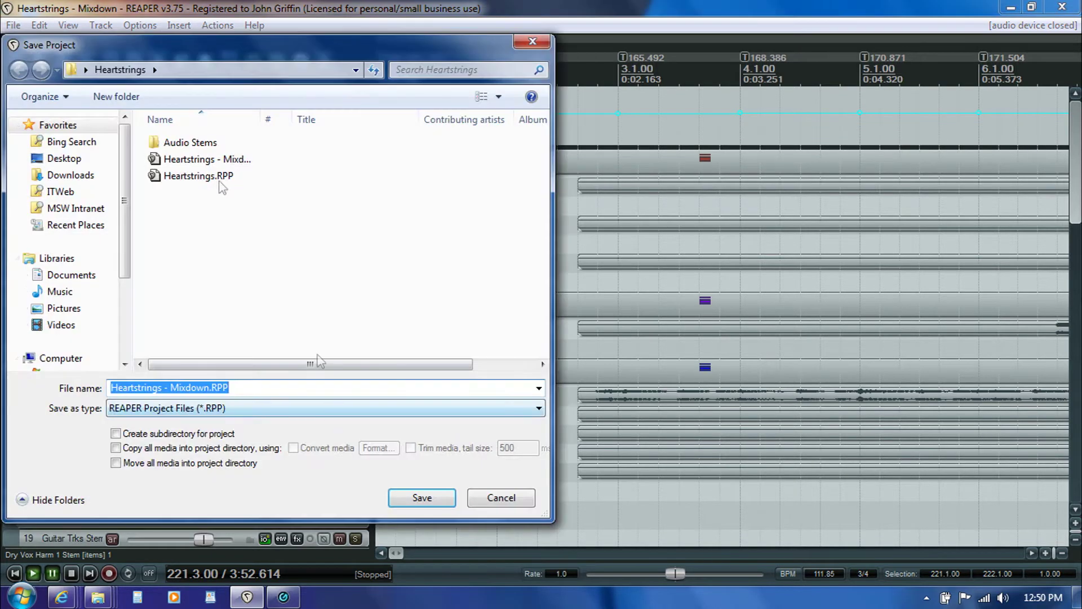
click(184, 179)
click(406, 500)
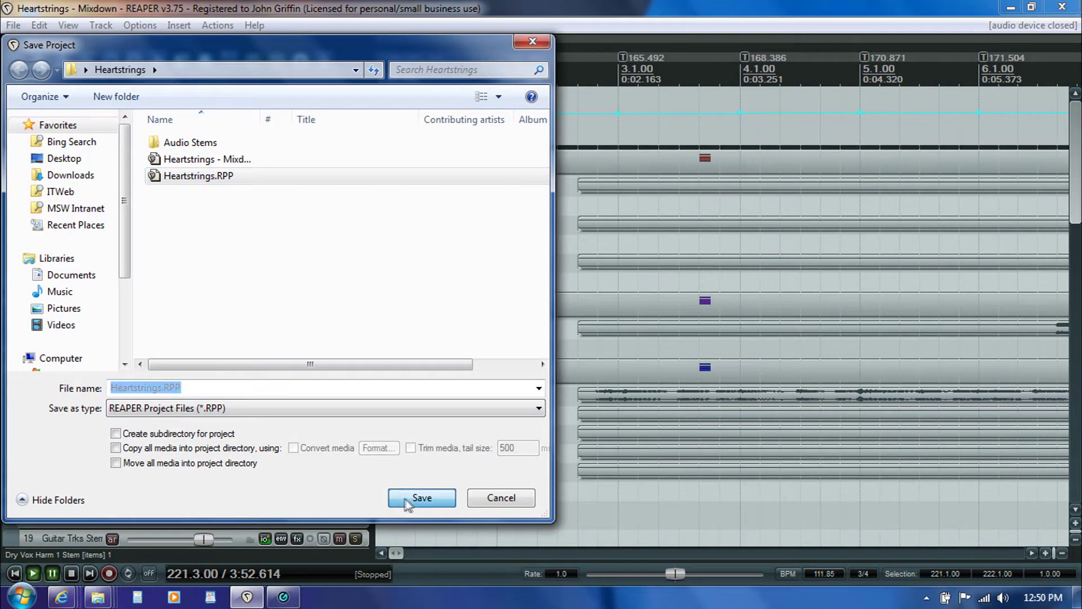
click(588, 305)
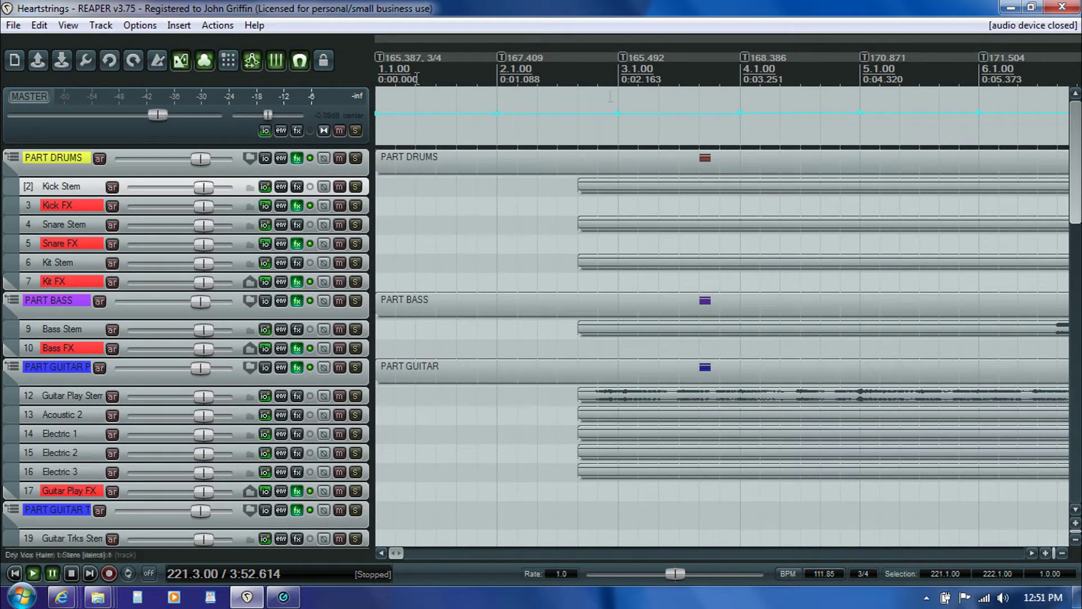
Select the Kick Stem item
scroll(1077, 161, down, 15)
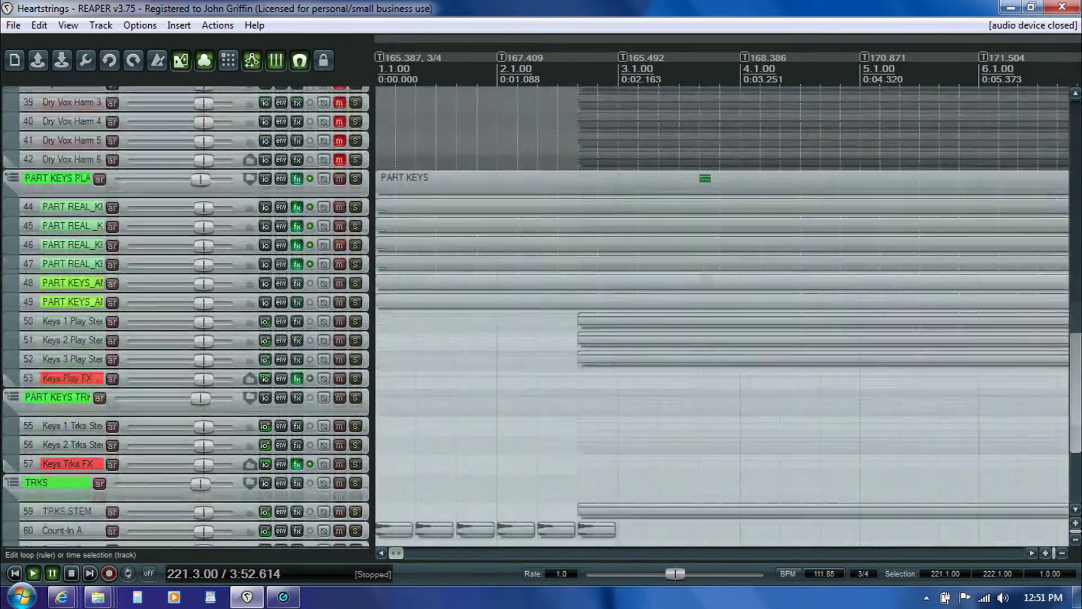
scroll(1078, 161, up, 15)
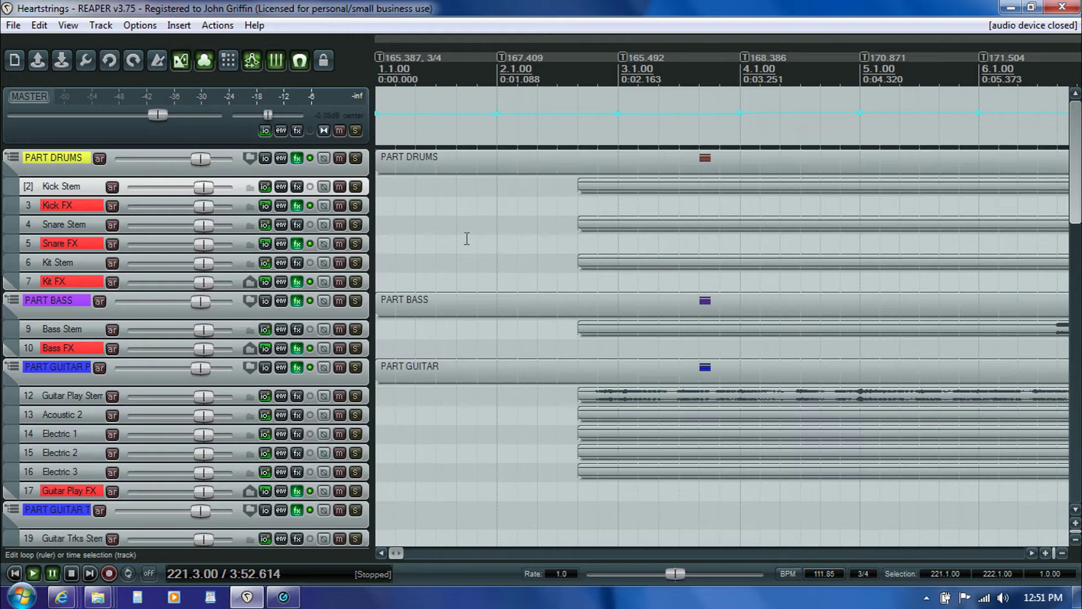
click(593, 185)
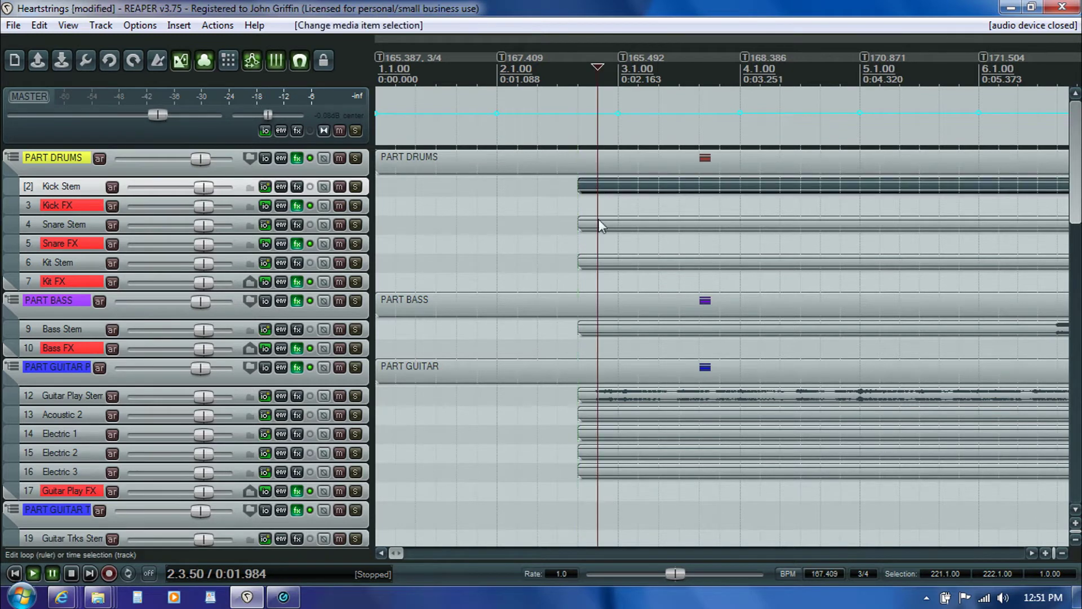
Delete the Snare, Kit, Bass, Guitar Play, Acoustic 2 and Electric 1–3 stem items
ctrl+click(598, 222)
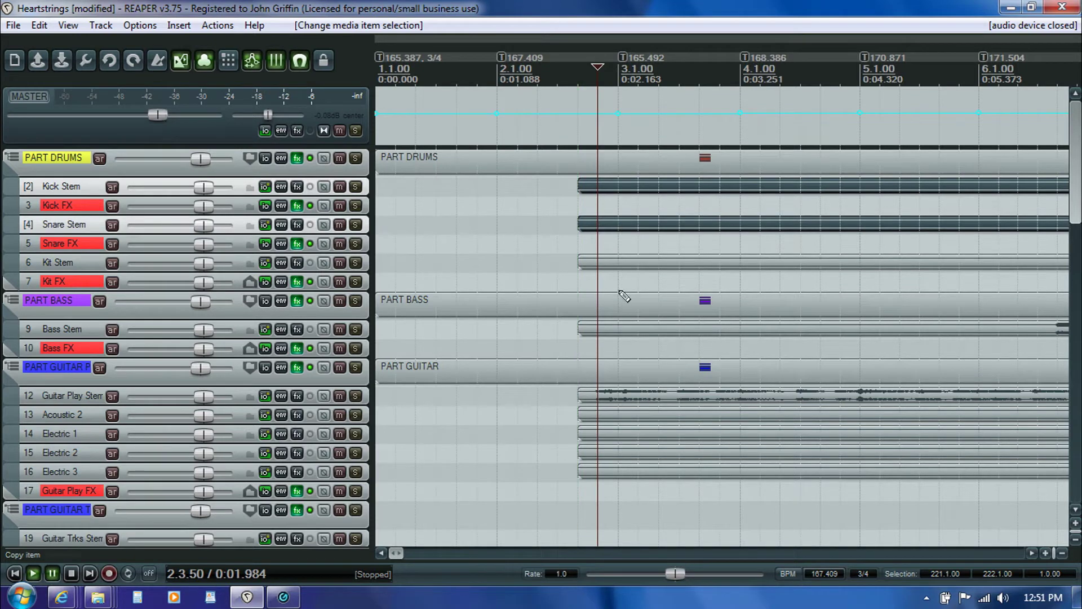
ctrl+click(602, 262)
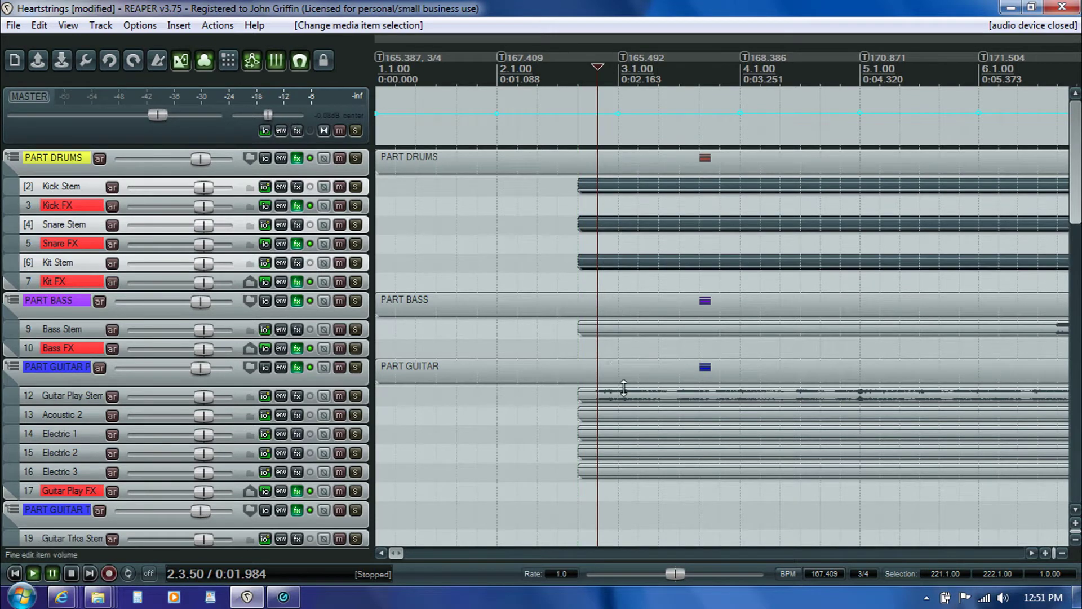
ctrl+click(607, 331)
ctrl+click(611, 391)
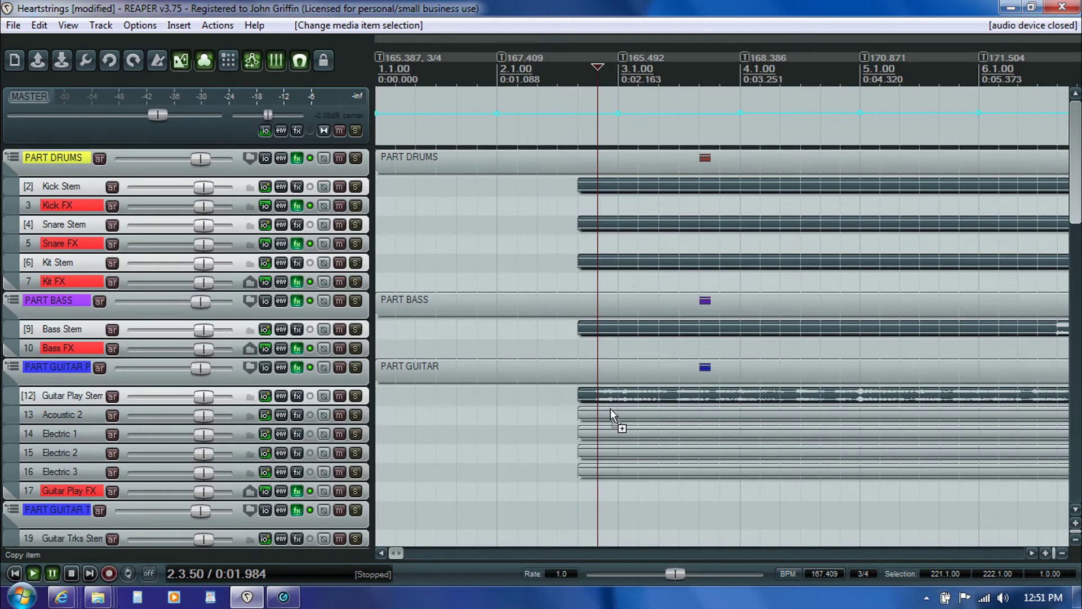
ctrl+click(612, 415)
ctrl+click(615, 434)
ctrl+click(616, 452)
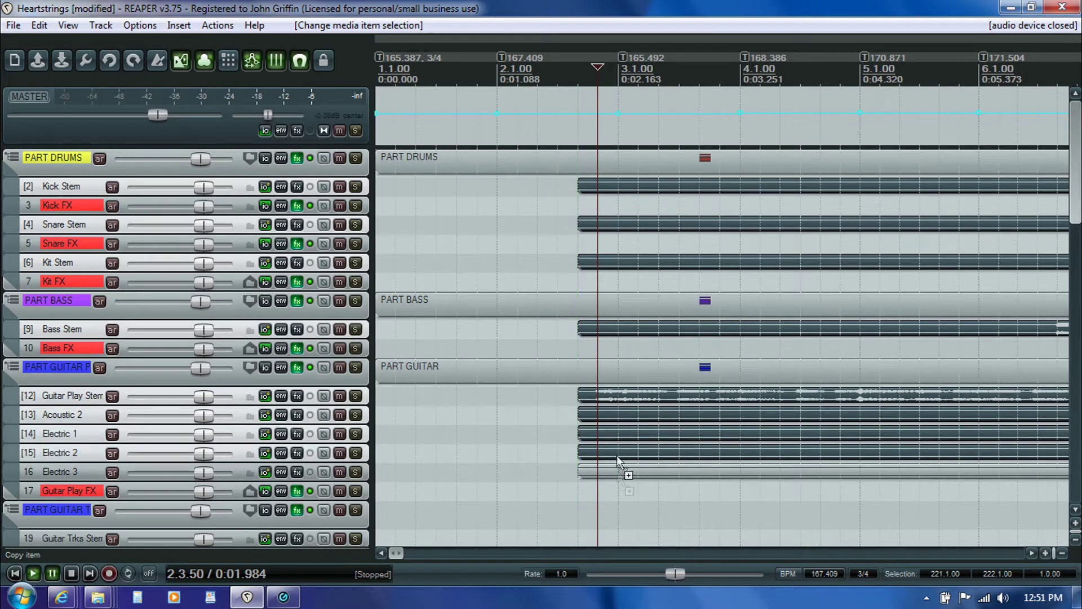
ctrl+click(618, 472)
key(Delete)
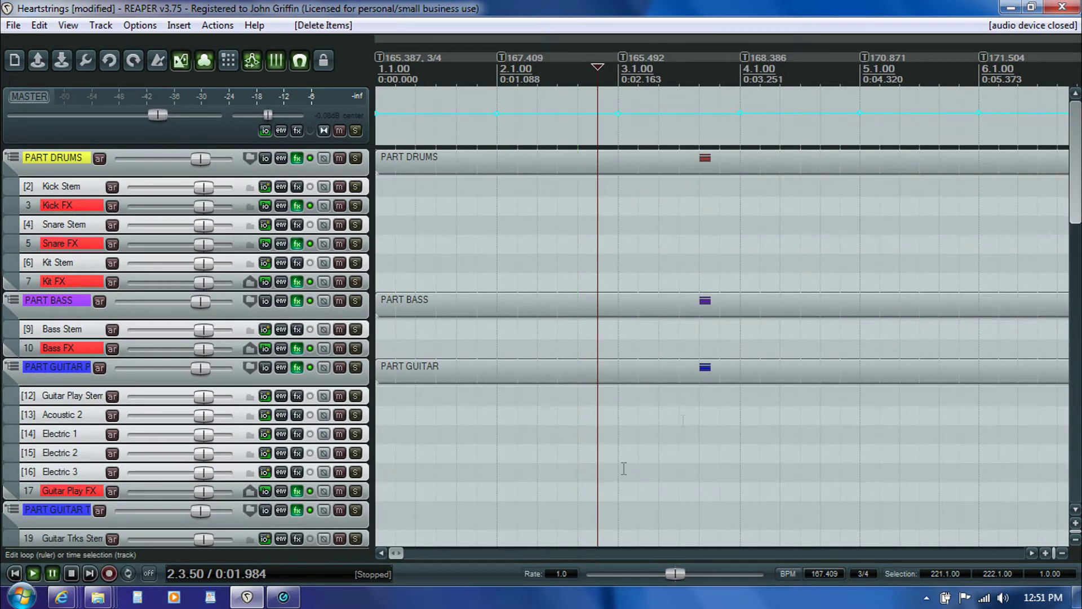
Delete tracks 27–36 (Vocals Harm 2–6 stems and FX) plus Dry Vox Harm 4–6
scroll(1066, 209, down, 15)
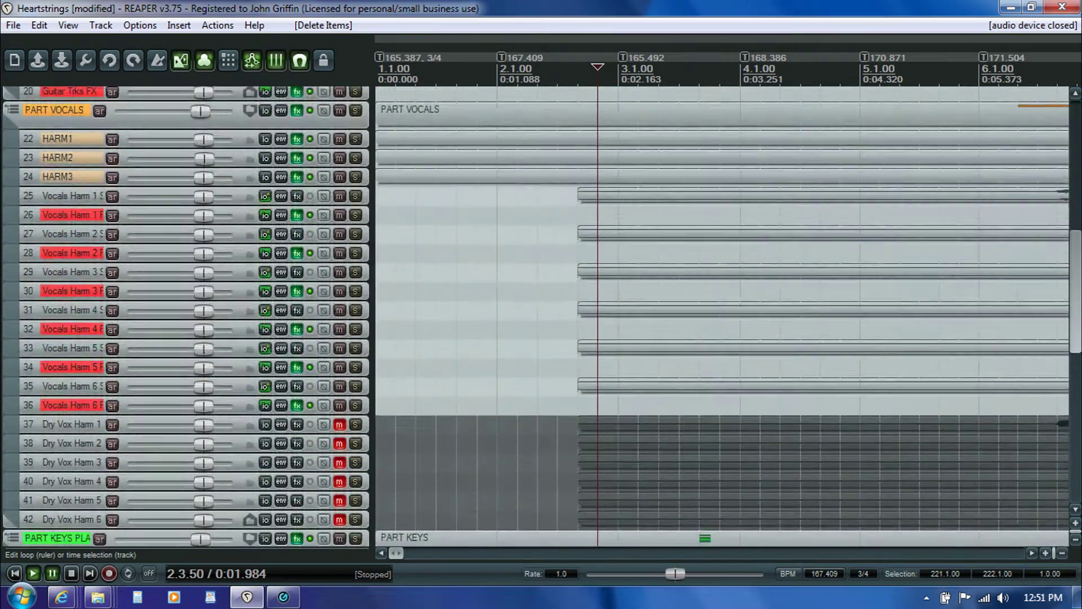
scroll(597, 178, down, 1)
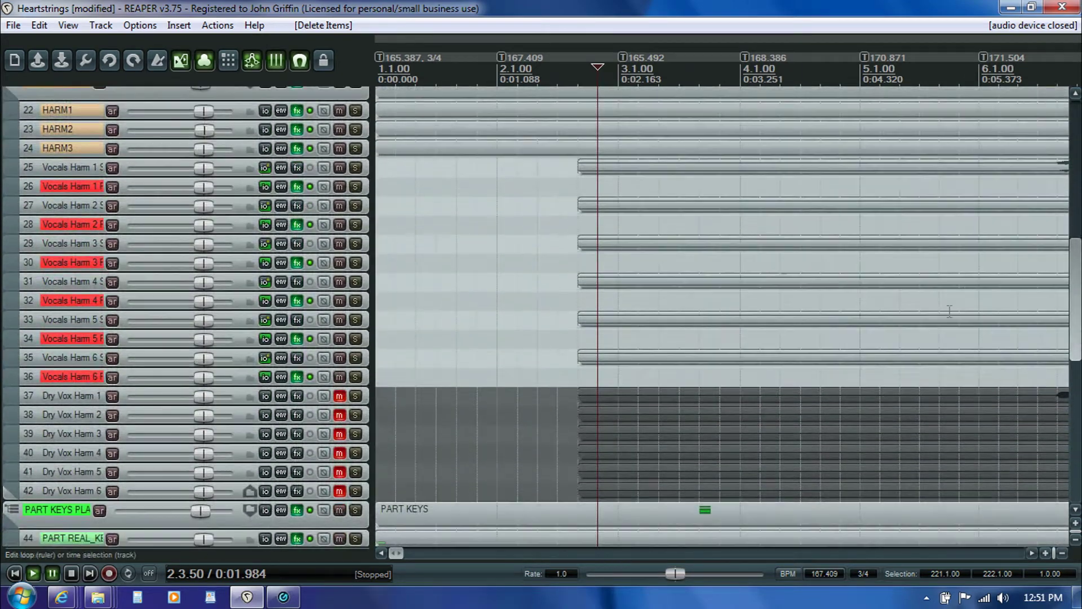
click(600, 166)
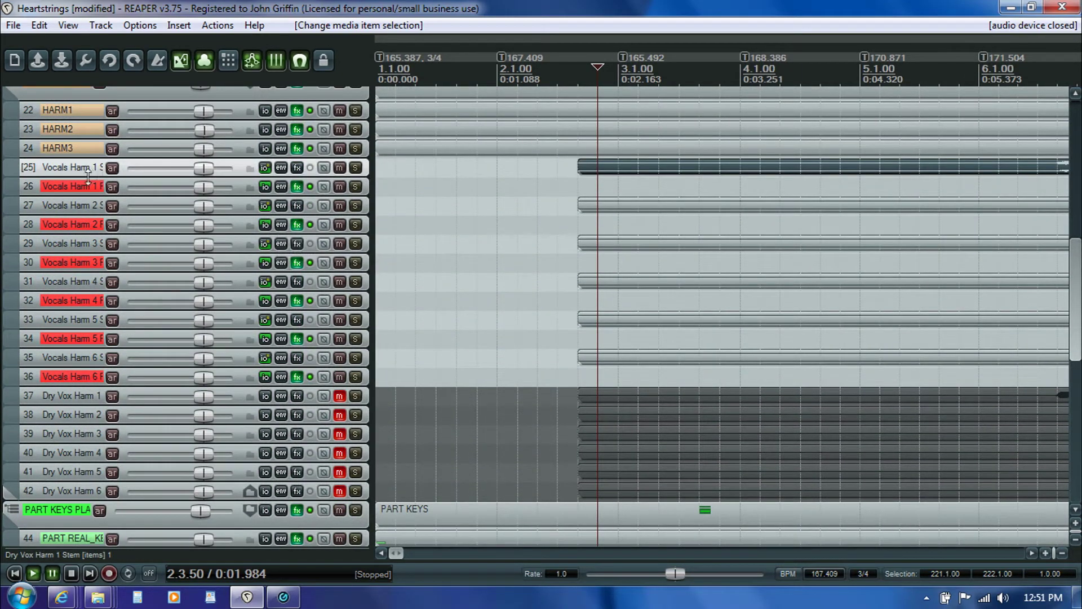
drag(84, 185, 68, 208)
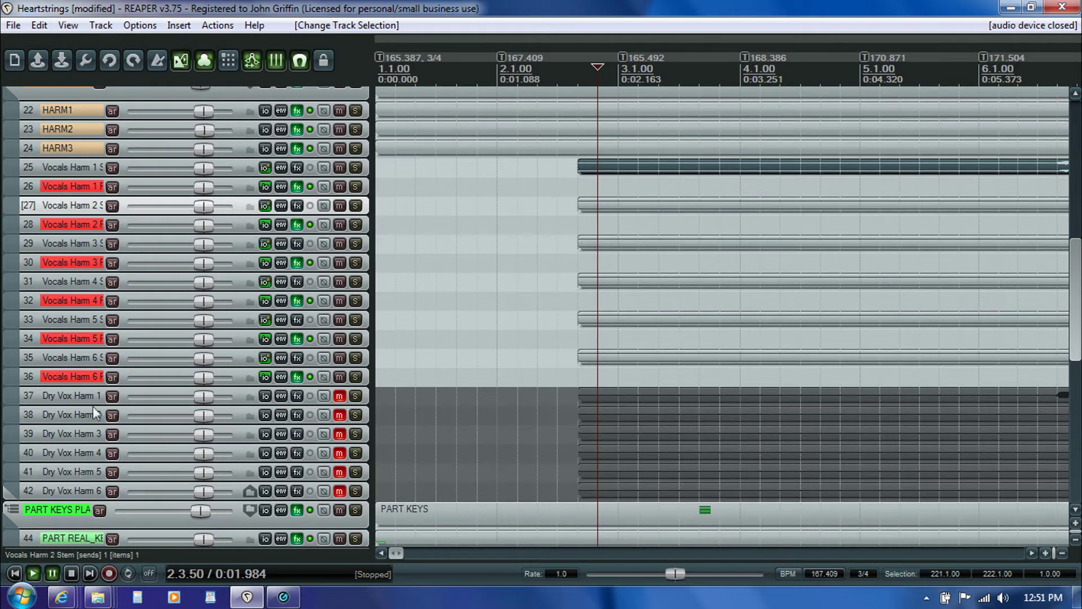
shift+click(86, 377)
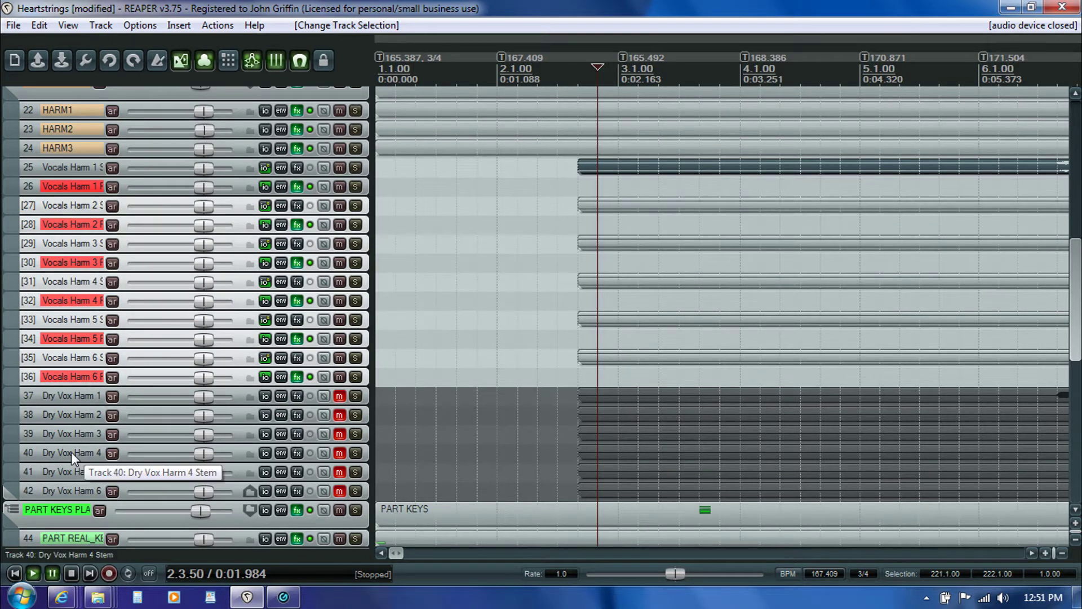
ctrl+click(72, 452)
ctrl+click(78, 475)
ctrl+click(79, 490)
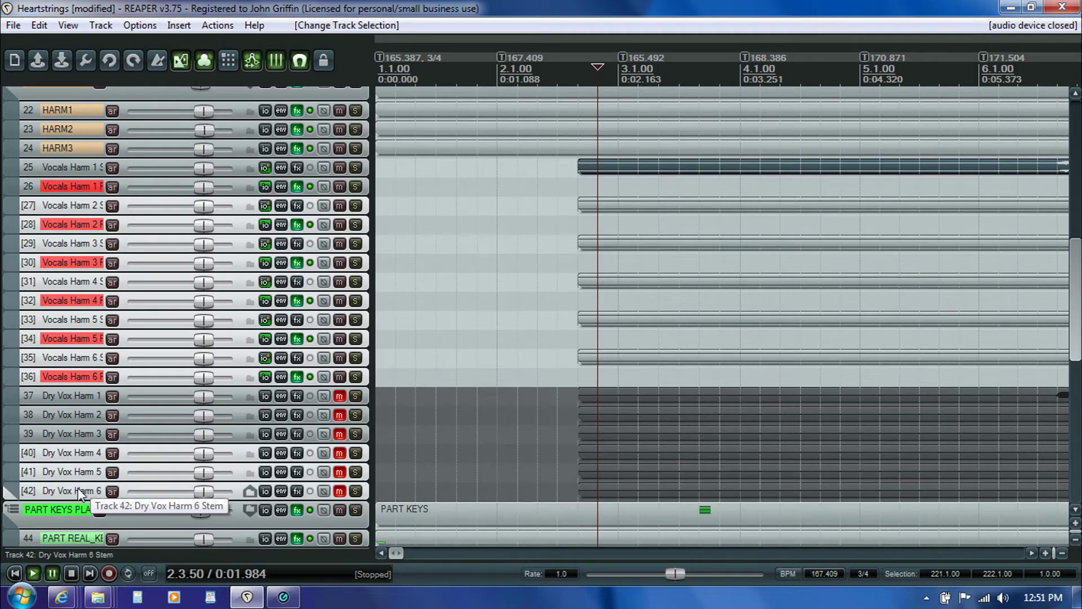
key(Delete)
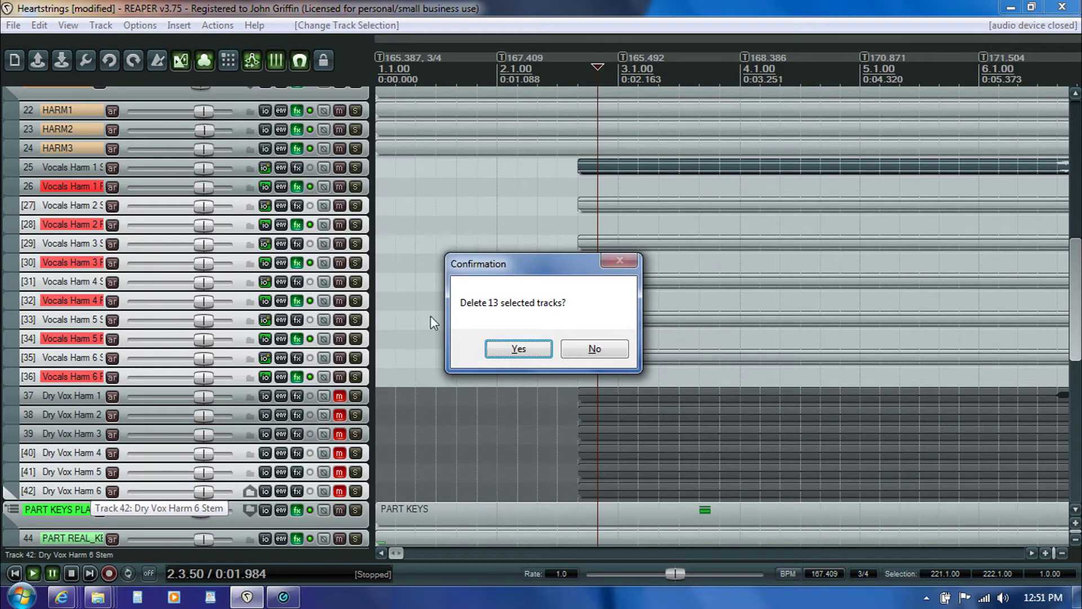
click(515, 351)
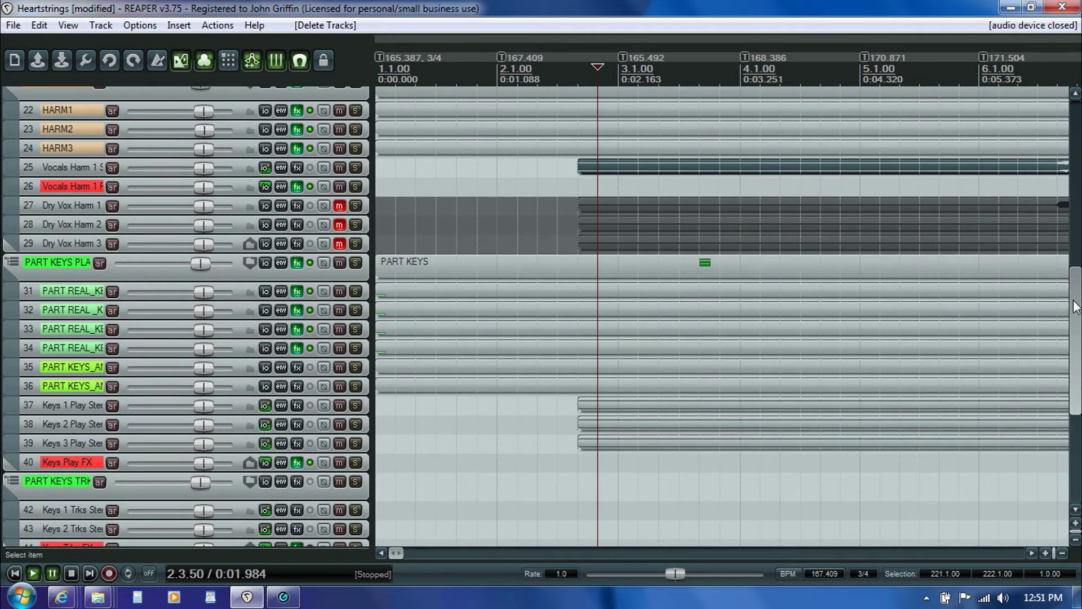
scroll(722, 315, up, 3)
Delete the Acoustic 2 and Electric 1–3 guitar tracks
scroll(3, 288, up, 5)
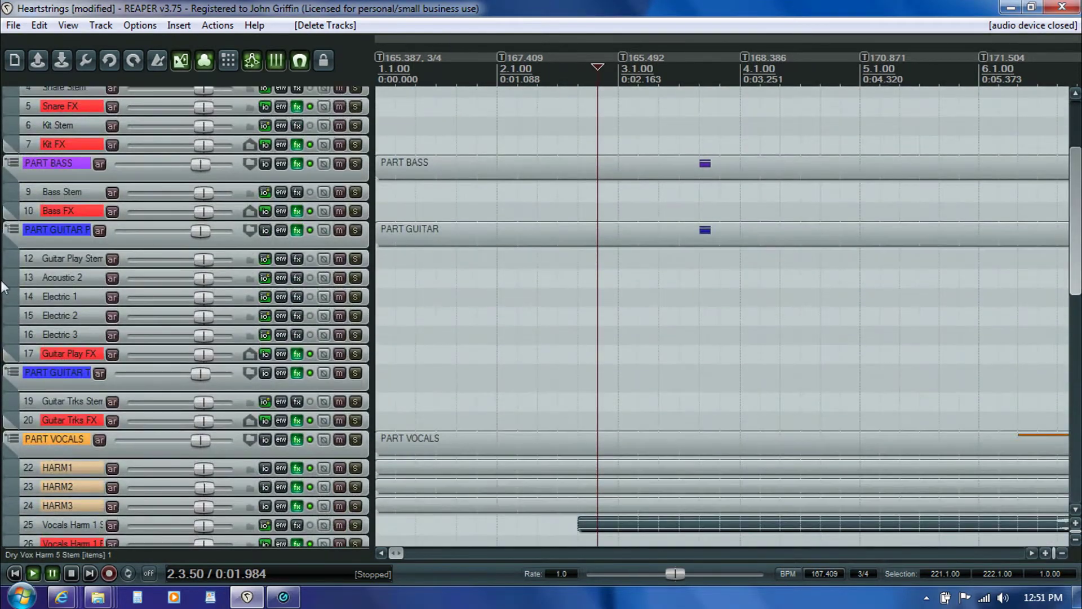
click(72, 279)
shift+click(74, 336)
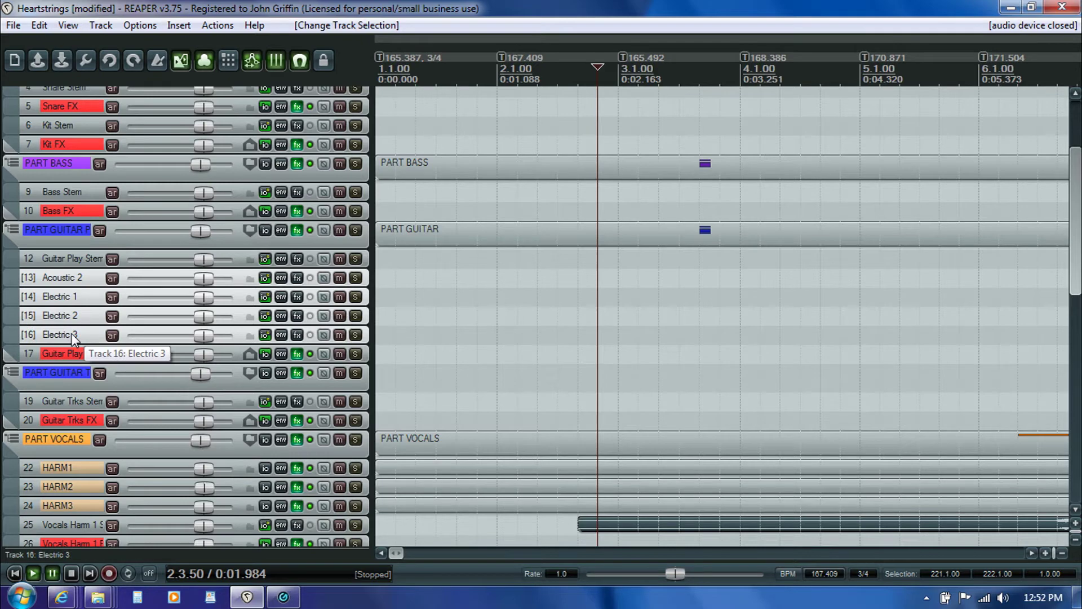
key(Delete)
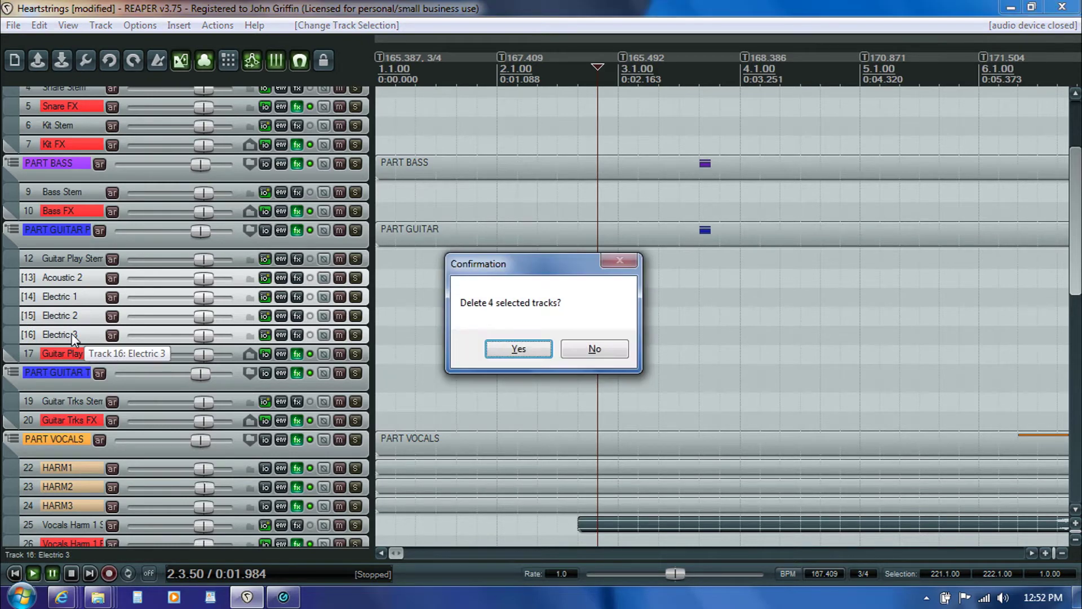
click(513, 347)
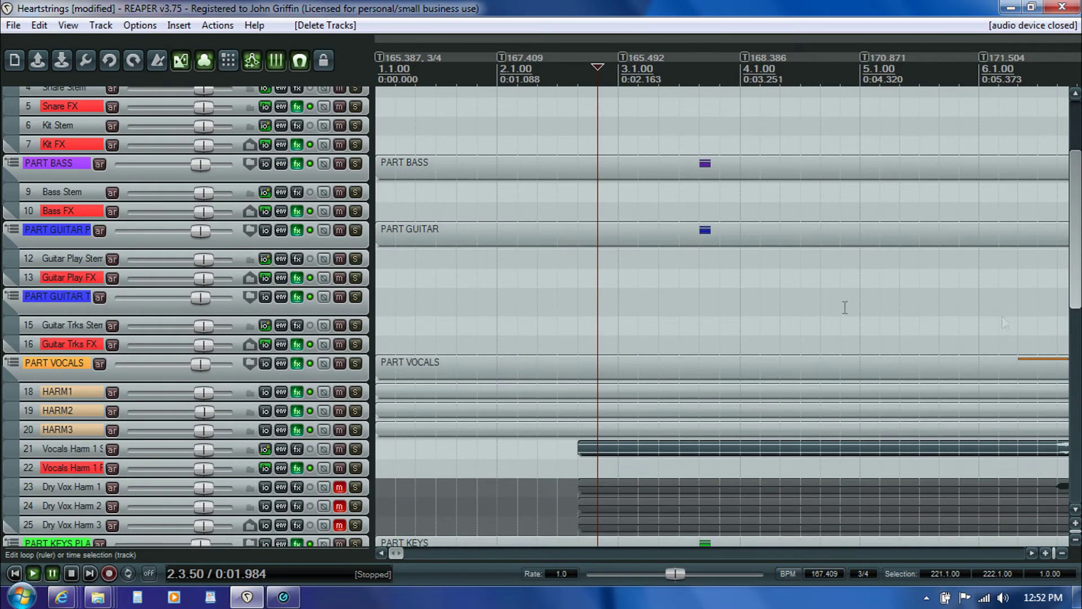
Remove the Keys 2 and Keys 3 Play Stem tracks and delete the Keys 1 Play Stem item
scroll(722, 316, down, 7)
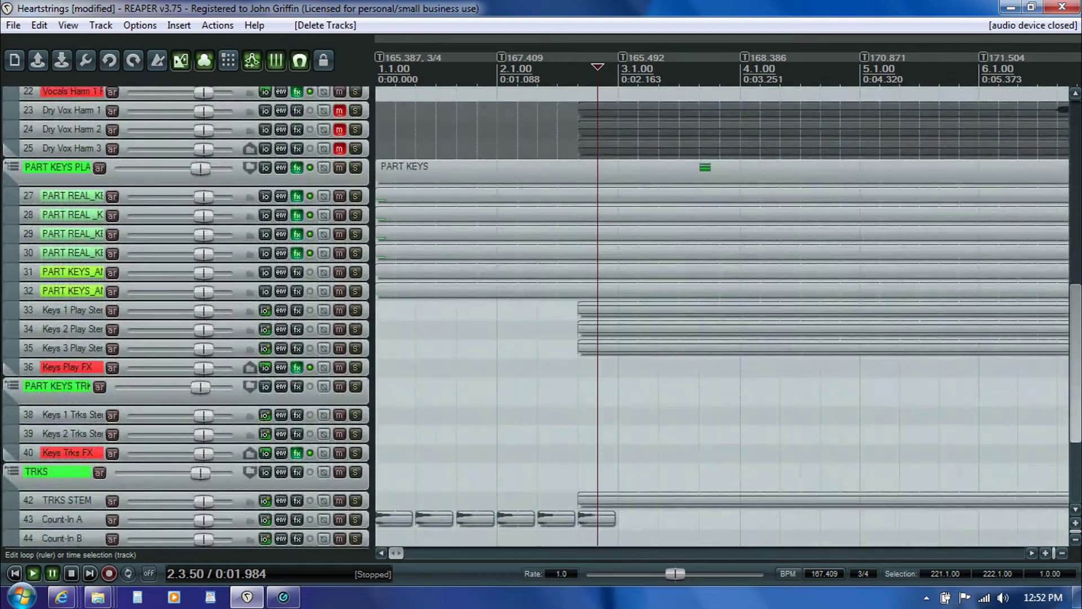
click(71, 331)
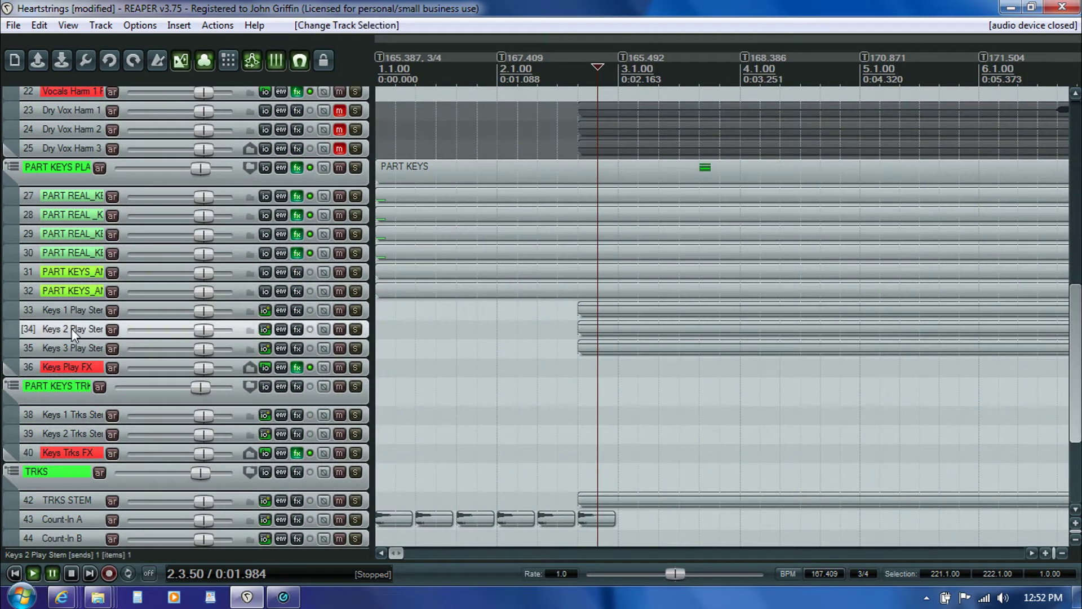
shift+click(65, 347)
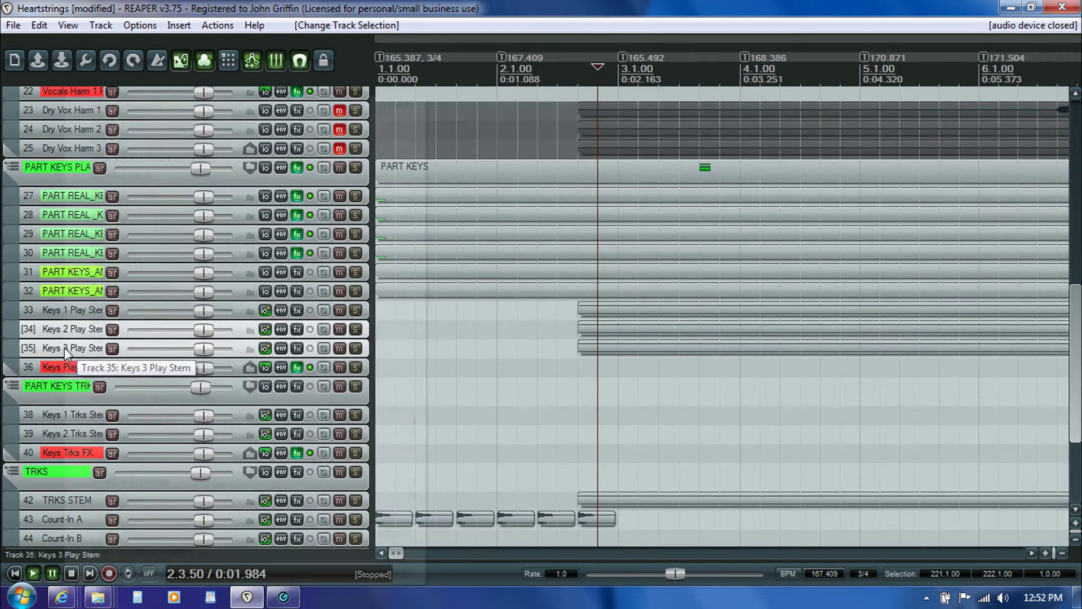
right_click(64, 347)
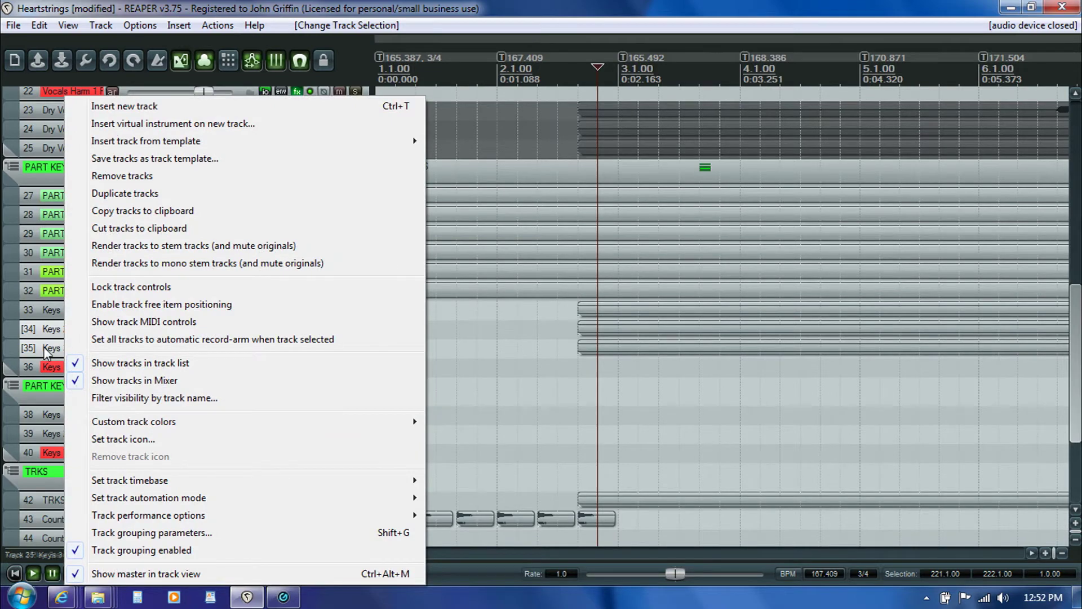
click(142, 177)
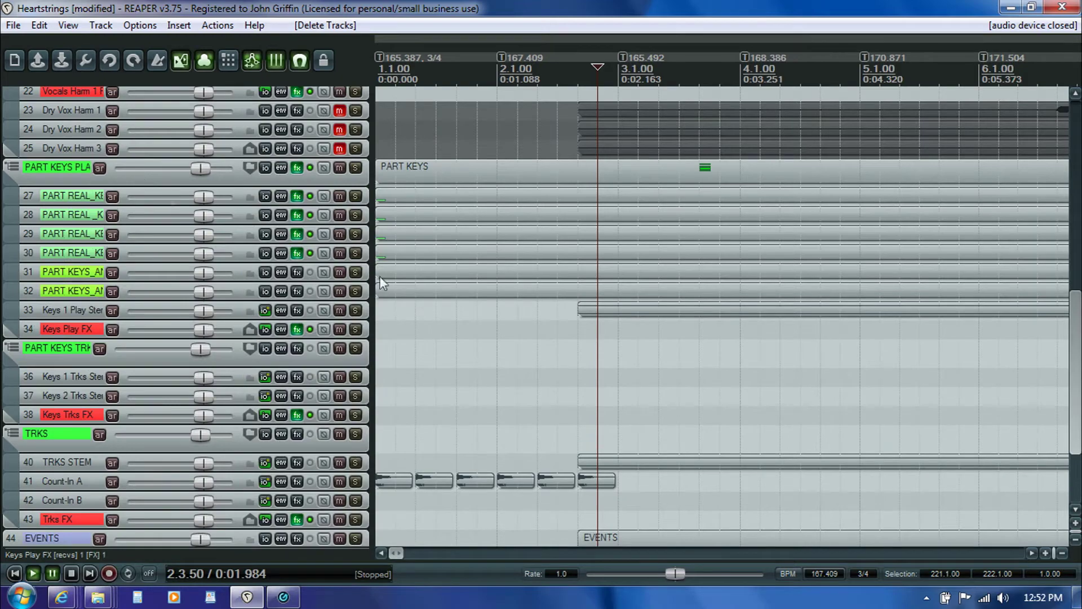
click(621, 306)
key(Delete)
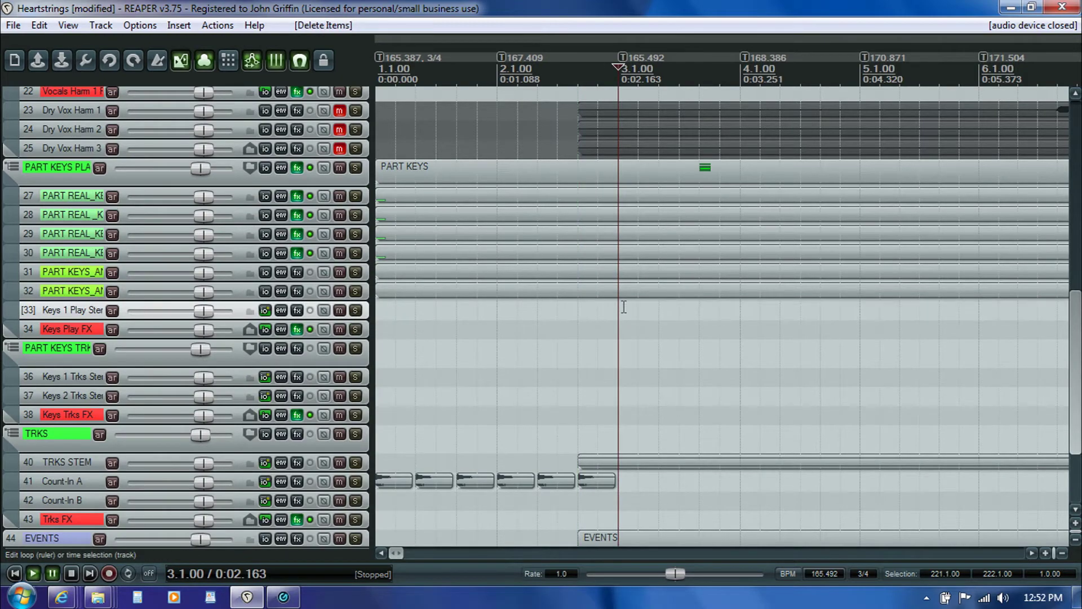
Delete the audio items on track 21 and on Dry Vox Harm 1–3
drag(1074, 318, 1074, 229)
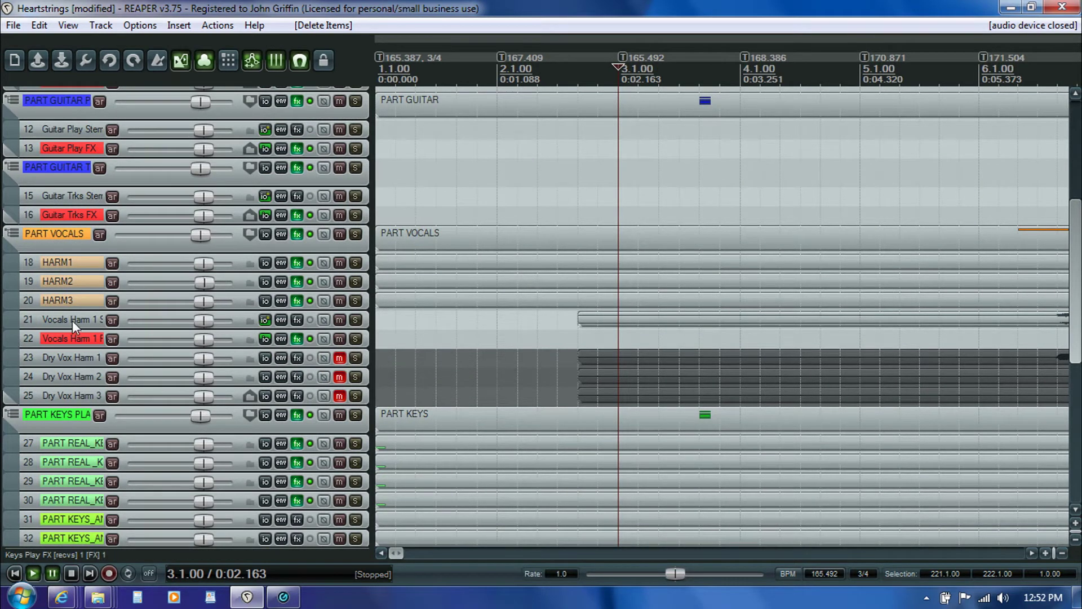
click(592, 318)
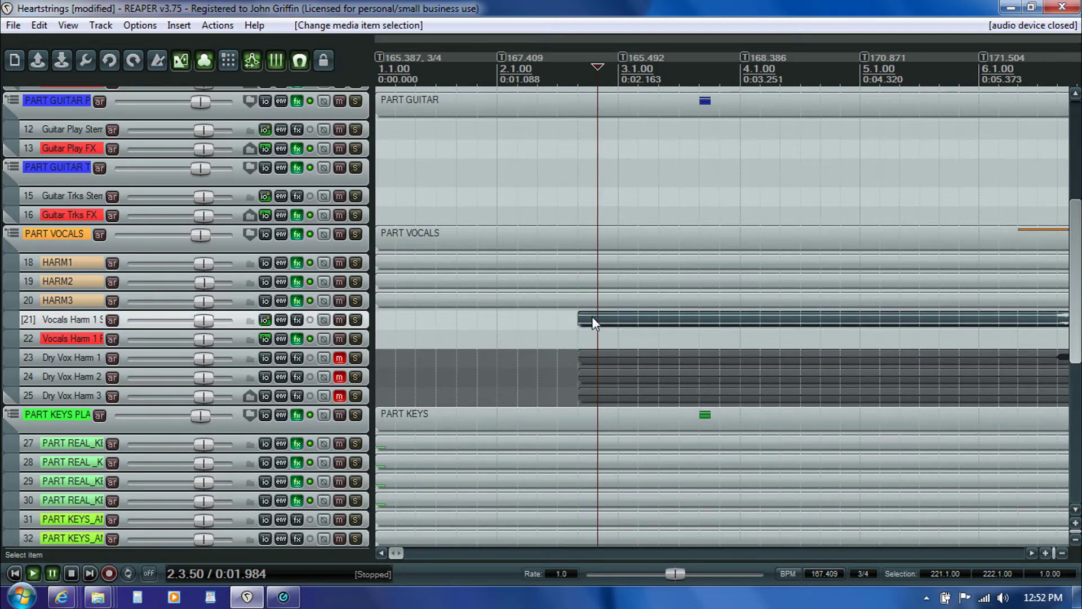
key(Delete)
click(618, 360)
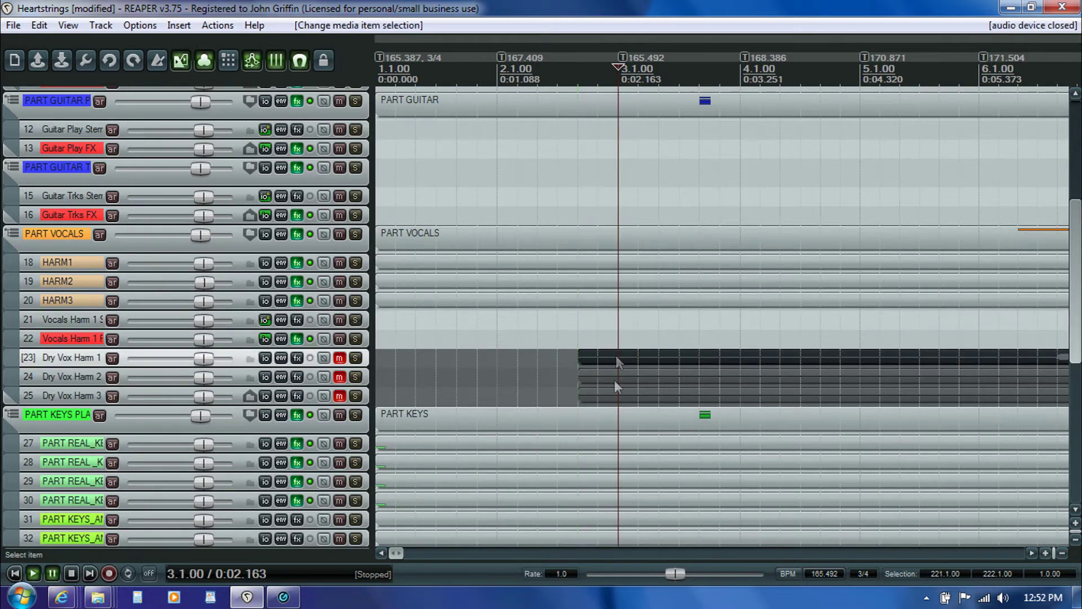
shift+click(614, 394)
key(Delete)
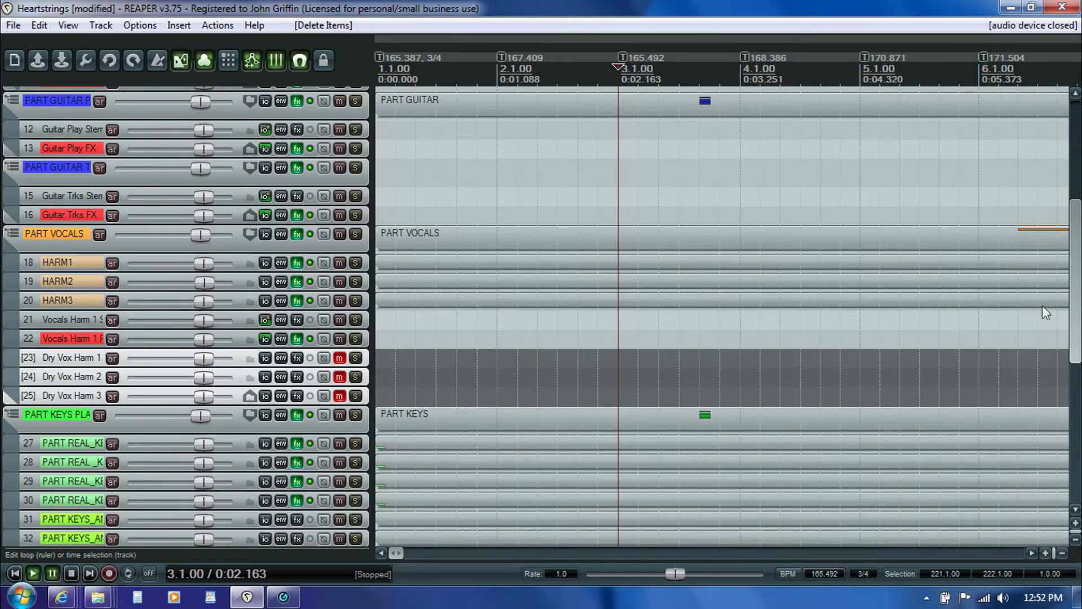
Delete the Count-In A and Count-In B tracks
scroll(1047, 312, down, 5)
scroll(519, 440, down, 4)
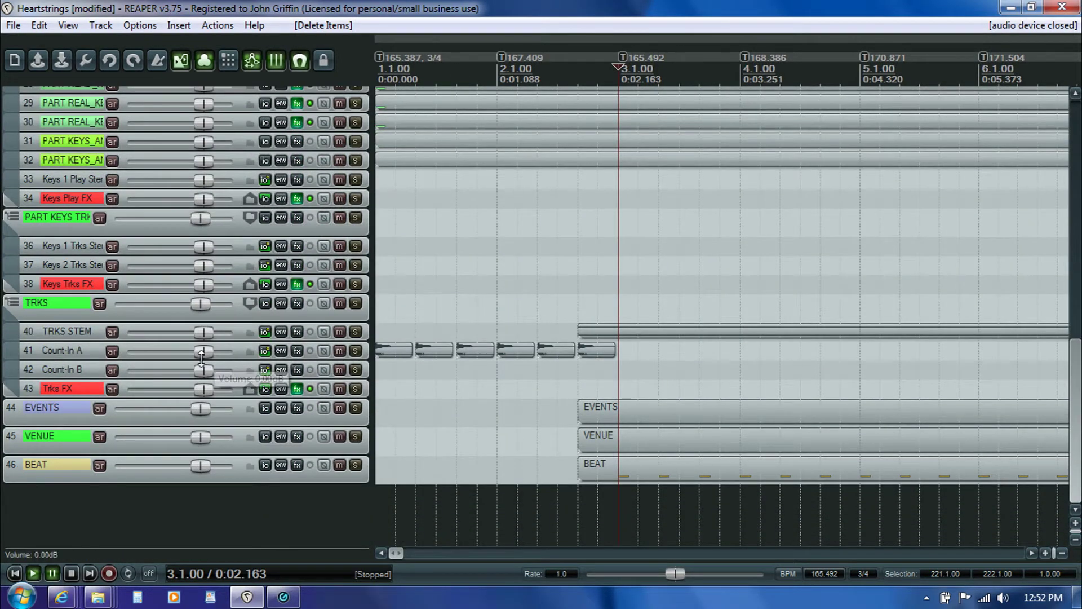
click(50, 350)
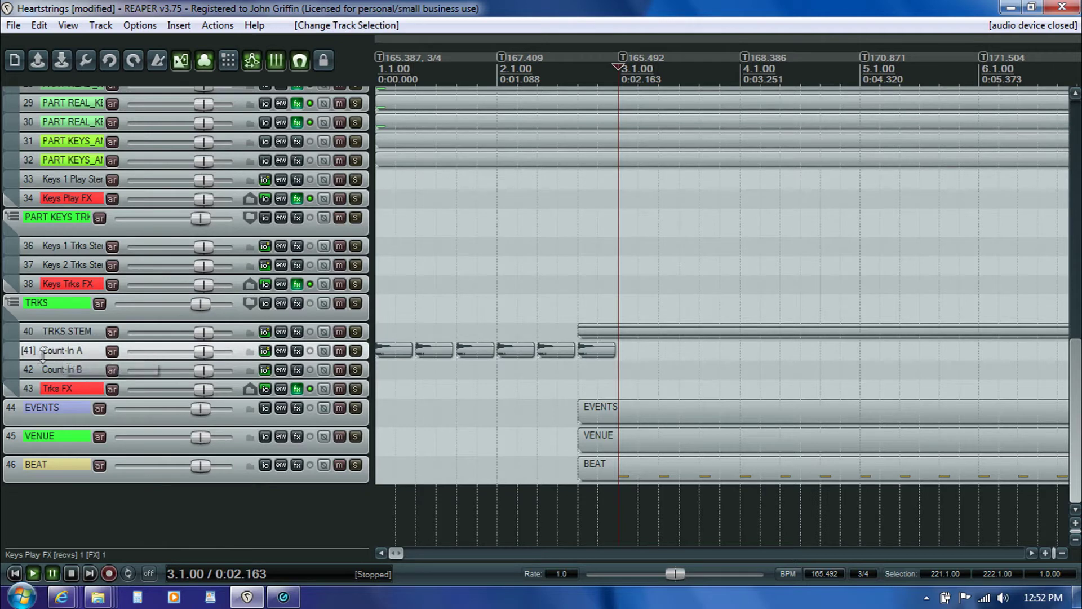
ctrl+click(59, 368)
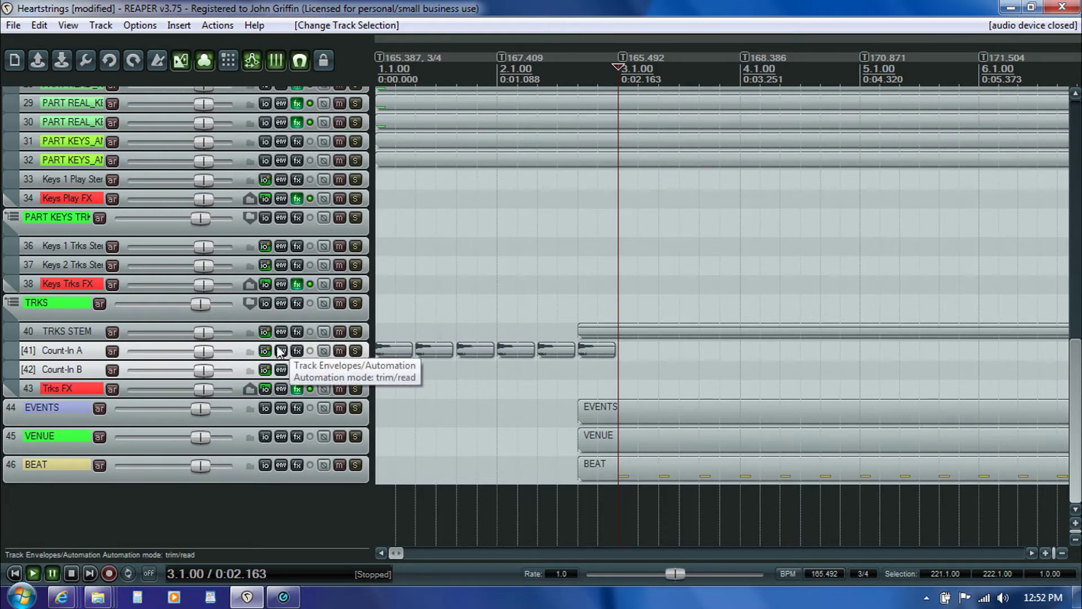
key(Delete)
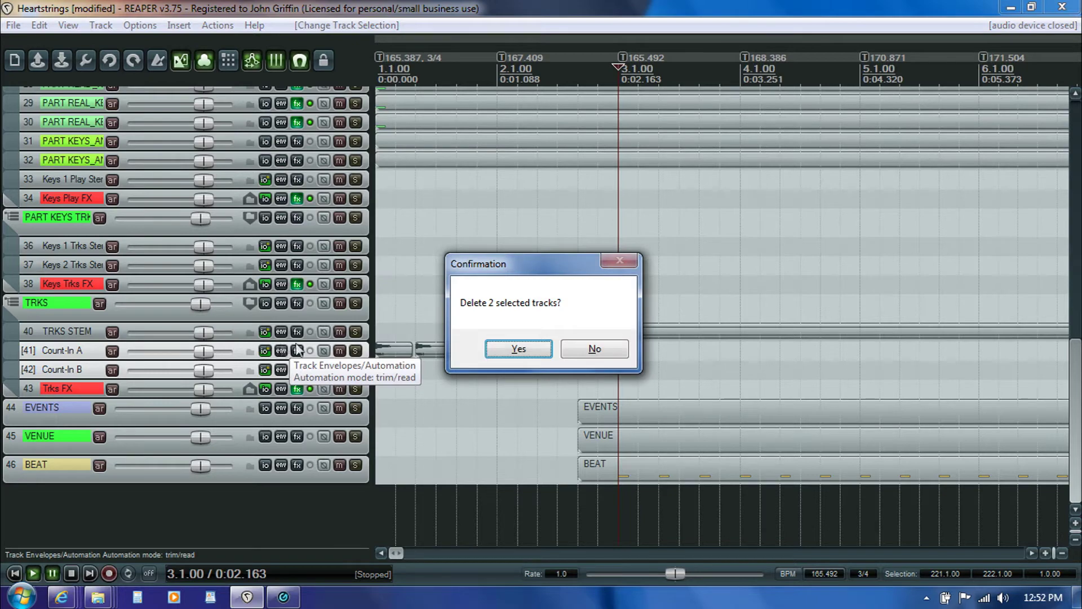
click(507, 345)
Delete the TRKS STEM audio item and return to the vocals and keys tracks
click(594, 370)
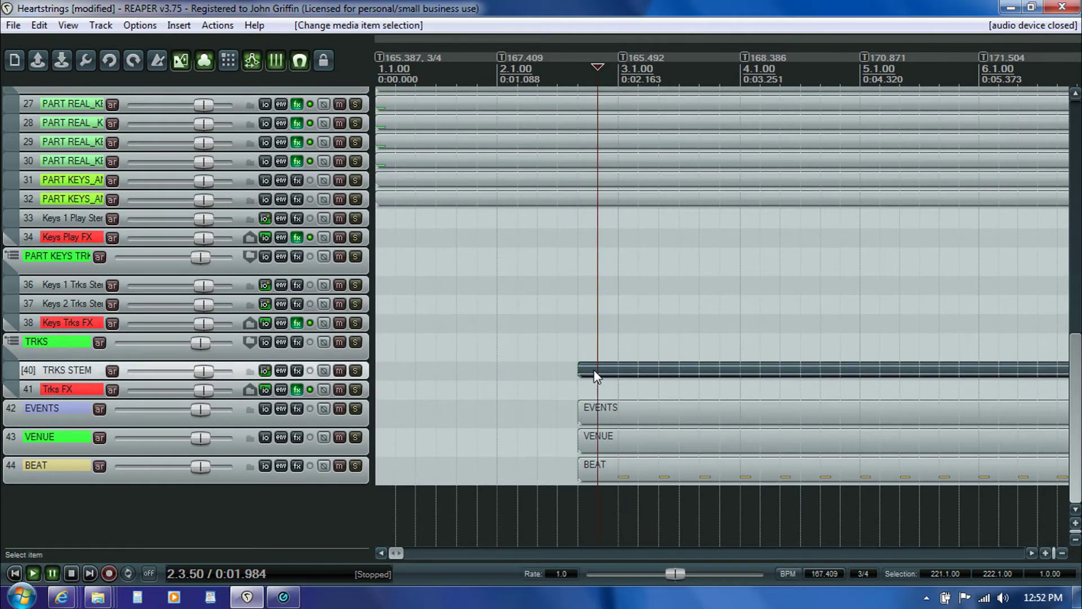
key(Delete)
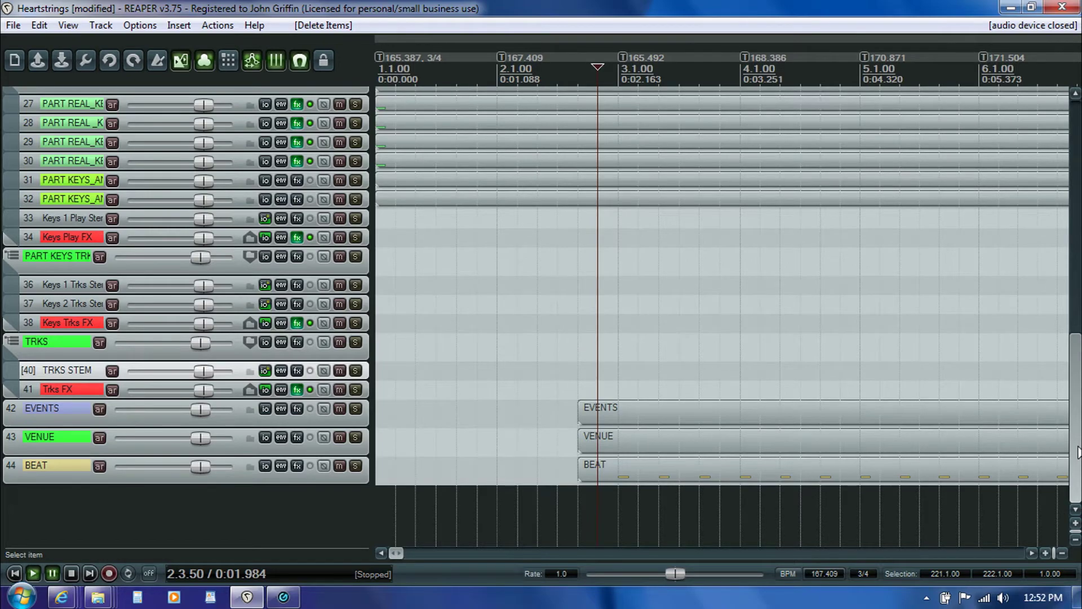
scroll(25, 259, up, 5)
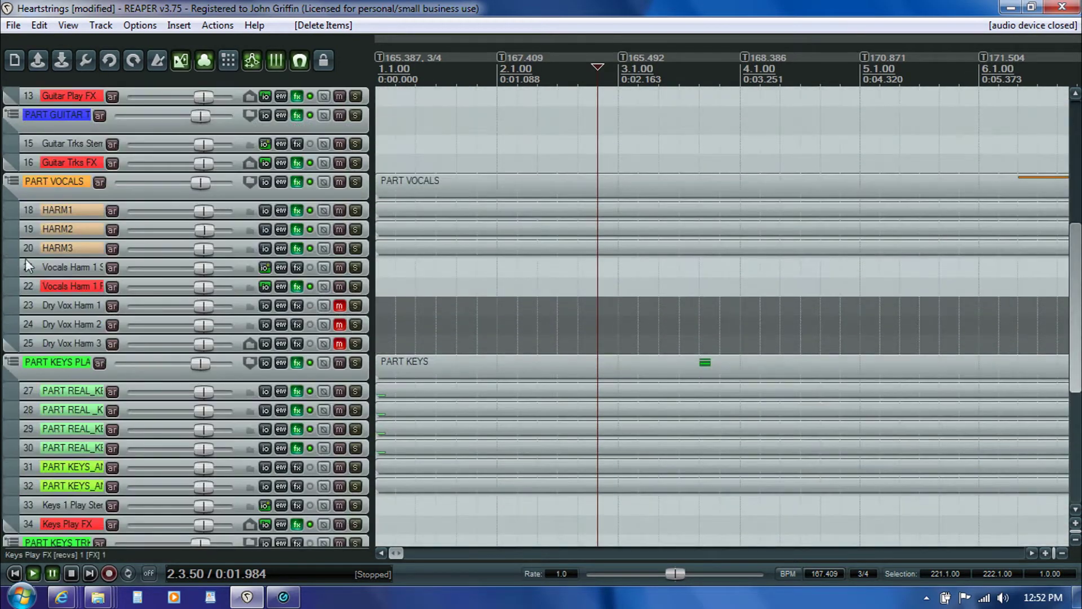
Drag the EVENTS, VENUE and BEAT items left to 1.1.00, then deselect them
click(65, 288)
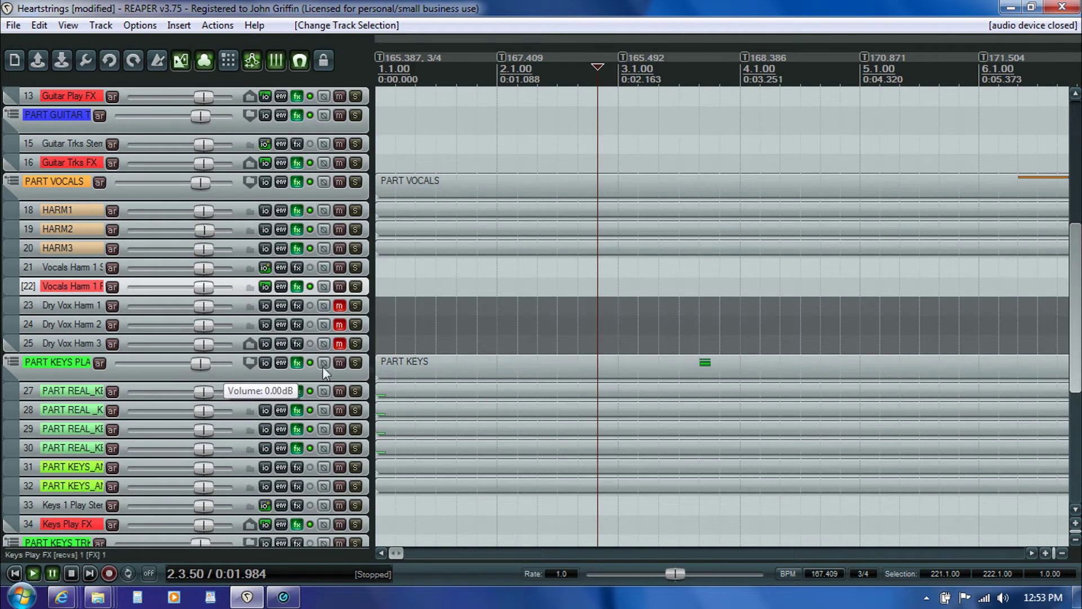
click(78, 269)
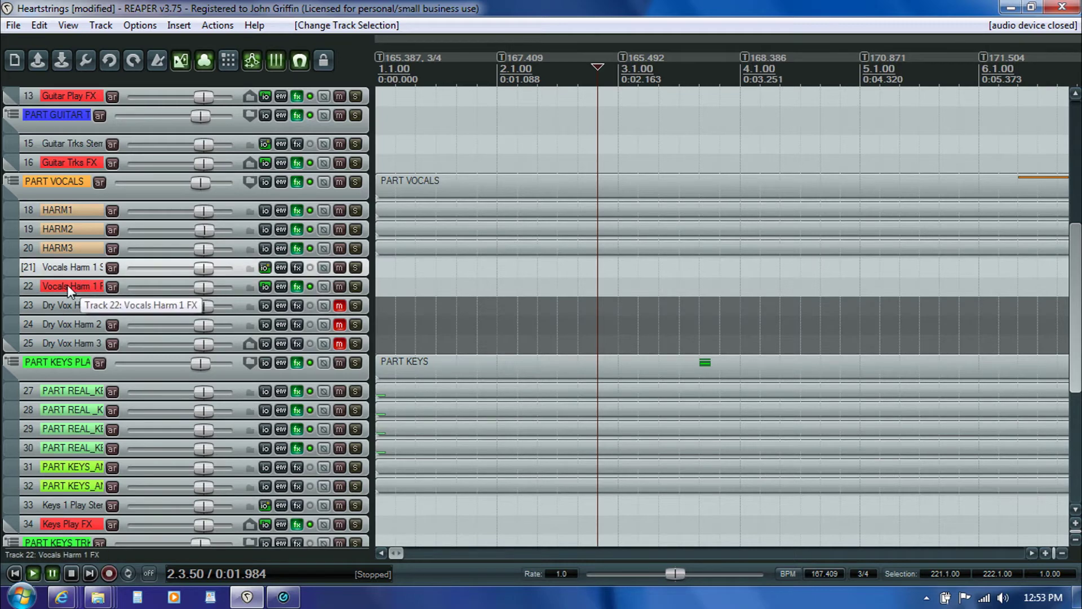
drag(1078, 274, 1078, 383)
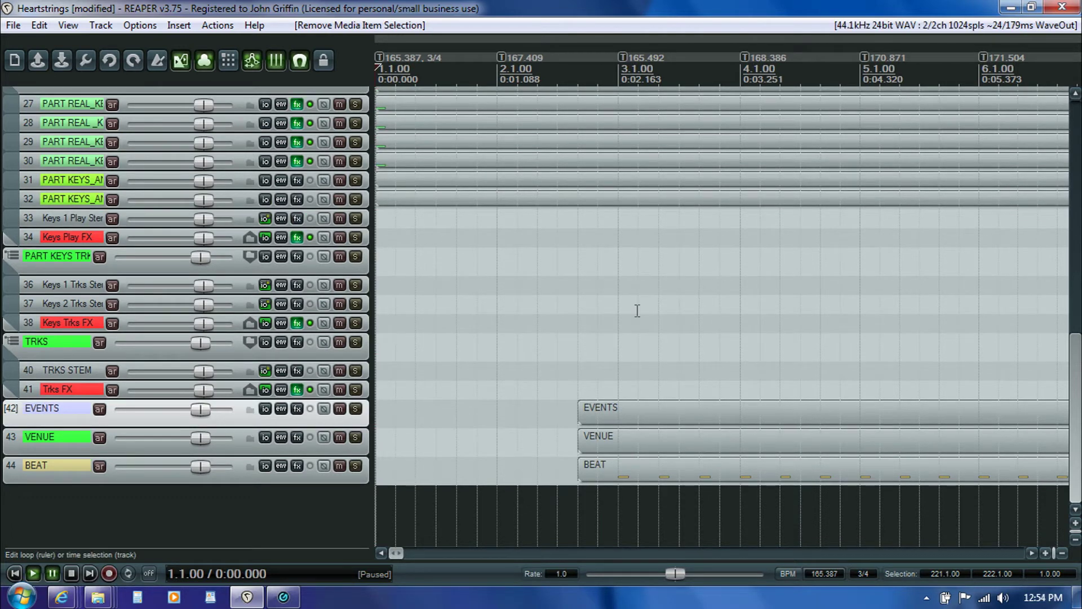
click(604, 407)
shift+click(630, 465)
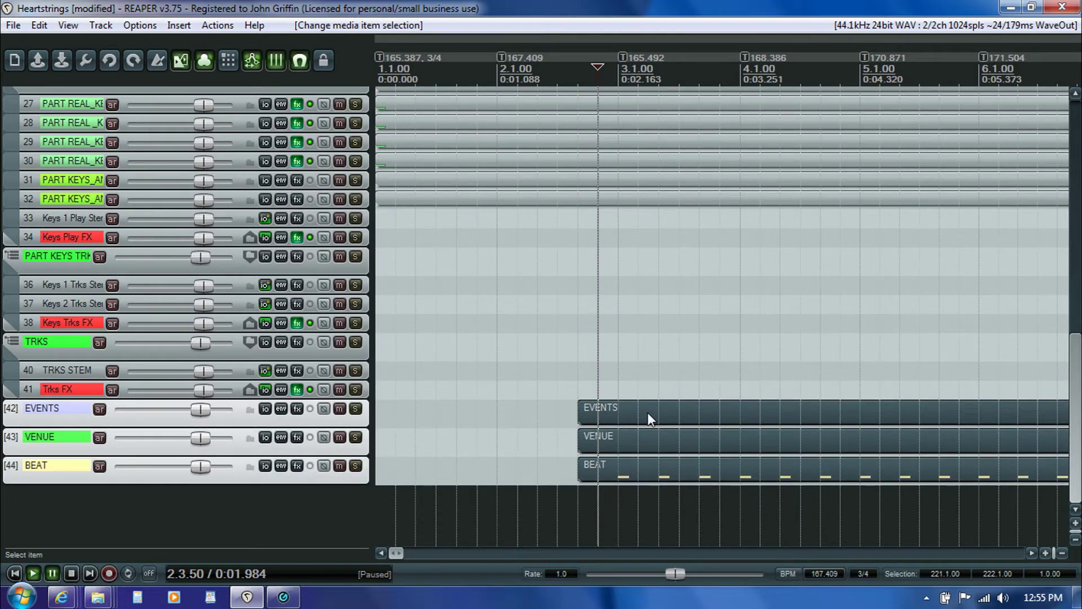
drag(647, 418, 435, 415)
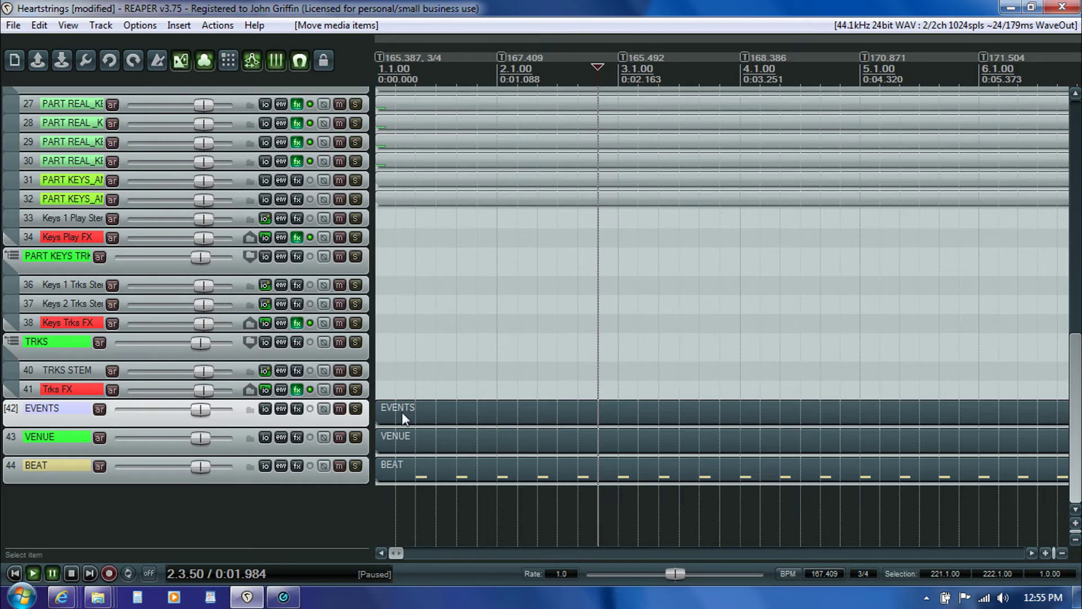
click(404, 473)
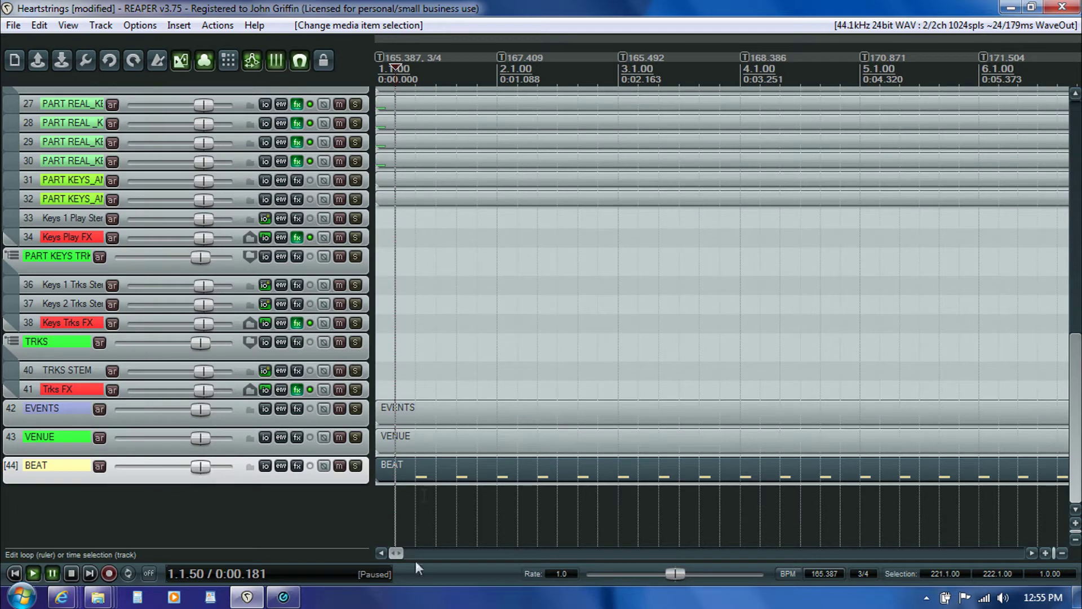
drag(1078, 404, 1078, 403)
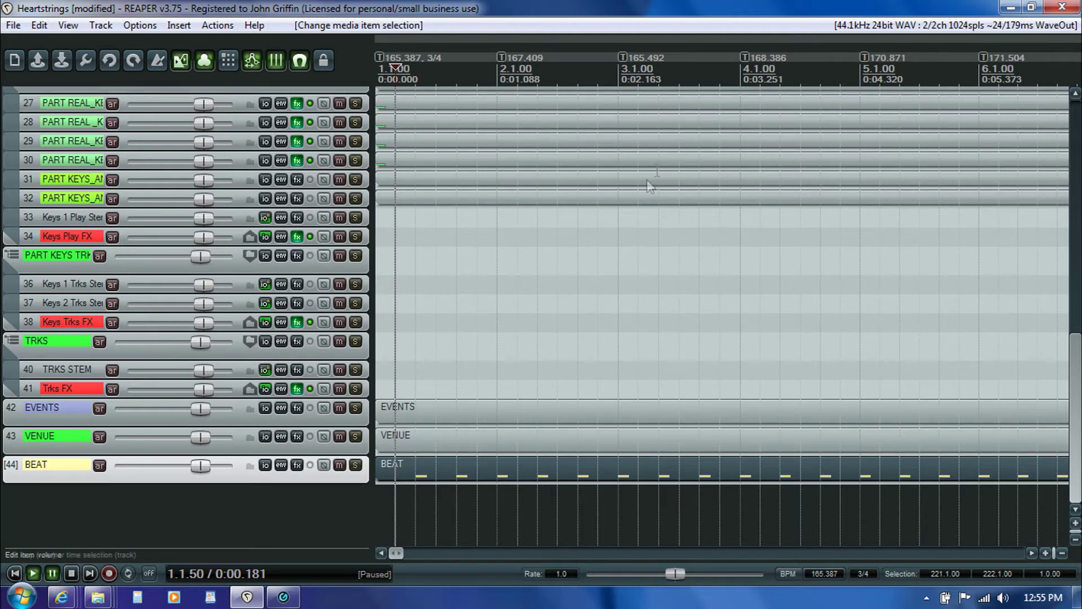
click(621, 241)
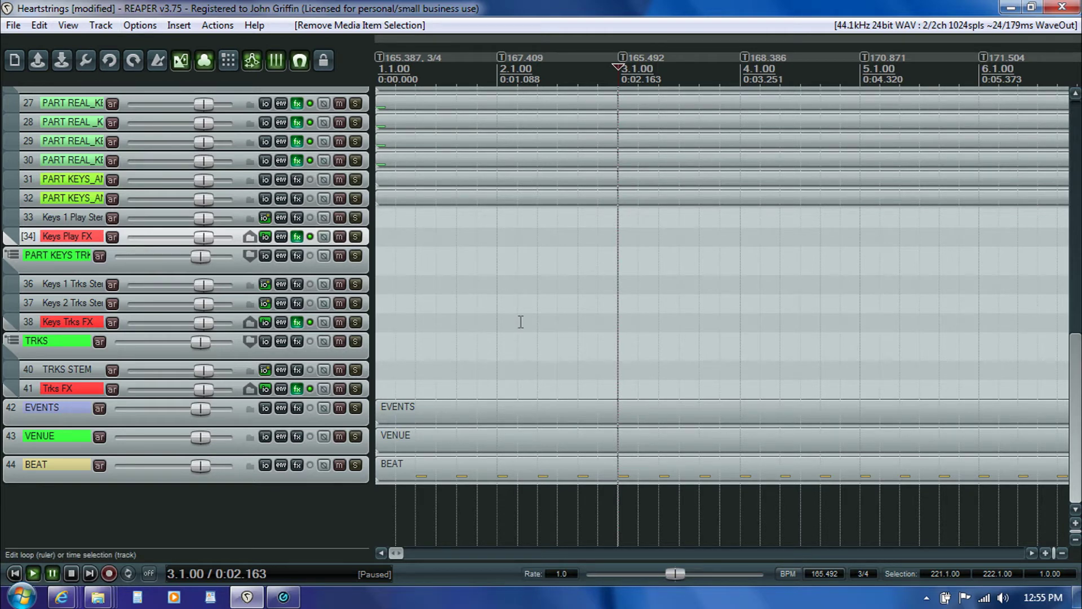
Insert new empty track 45 after the BEAT track with Ctrl+T, then choose Insert > Media file
click(381, 333)
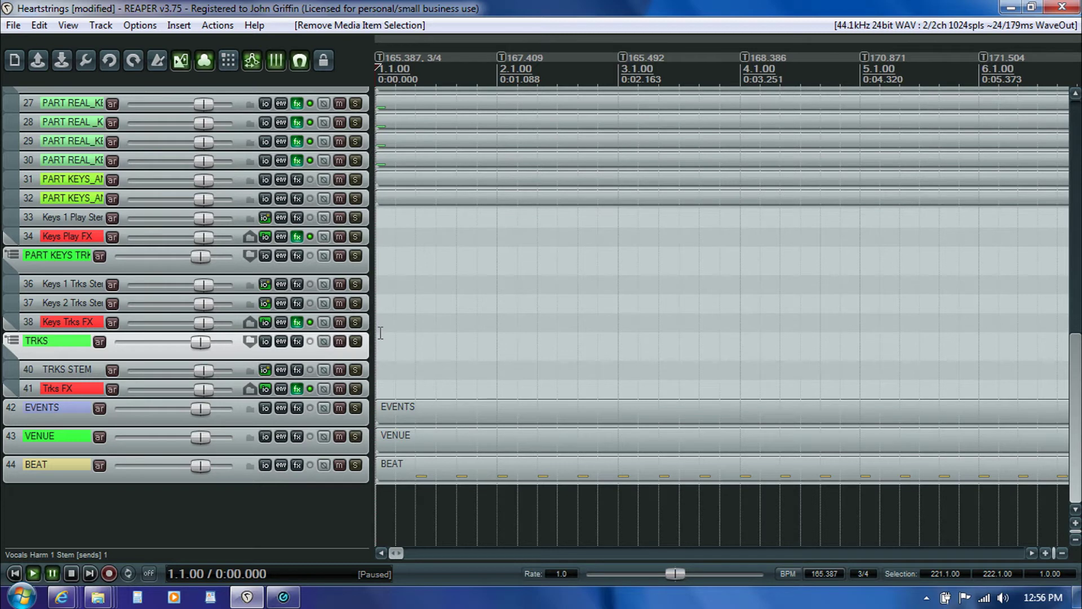
click(143, 480)
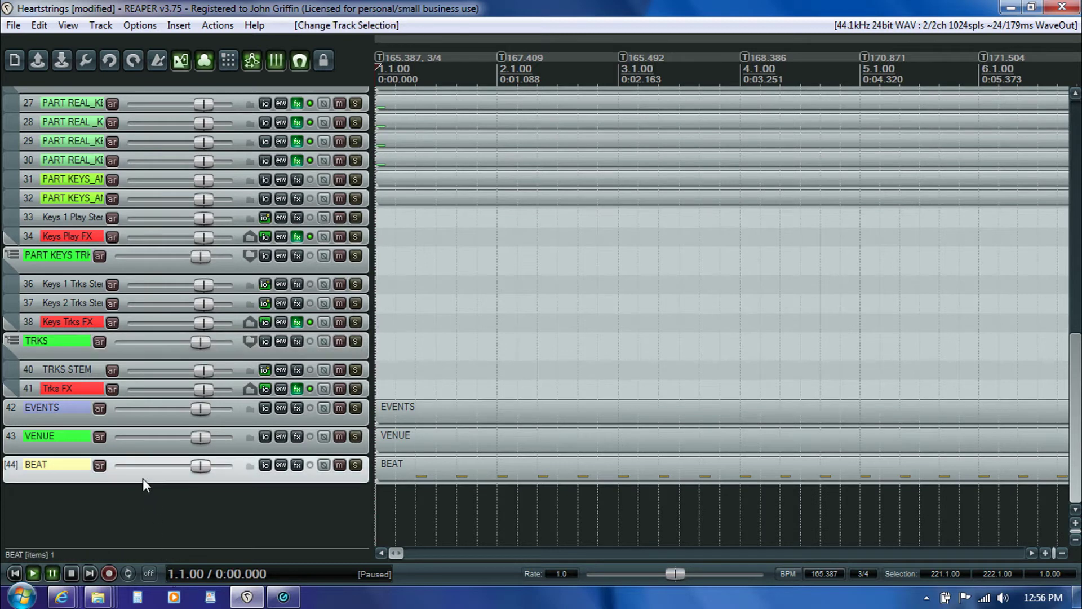
key(ctrl+t)
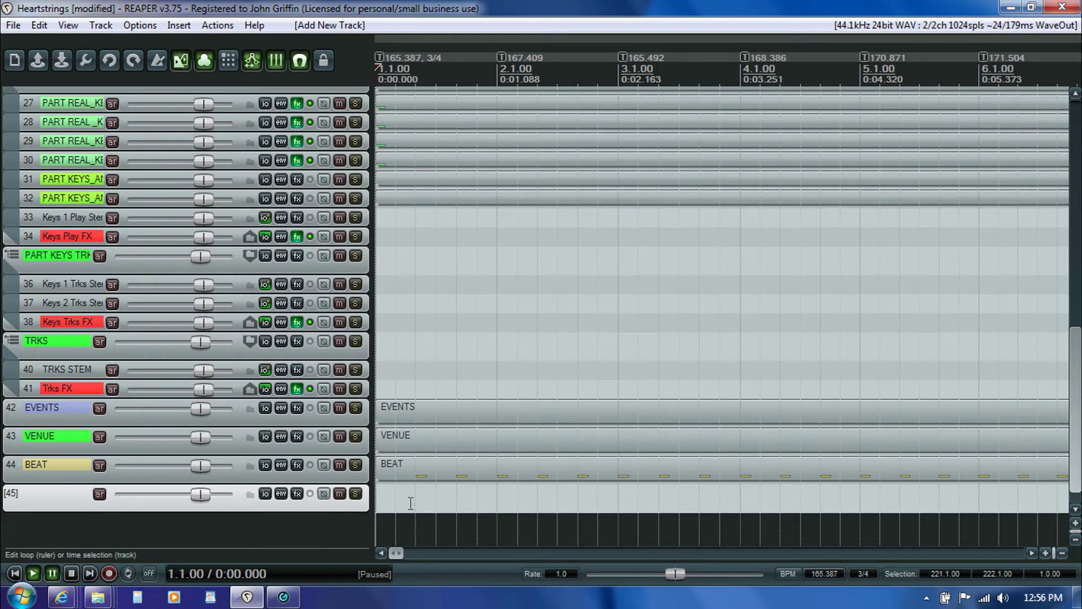
click(179, 25)
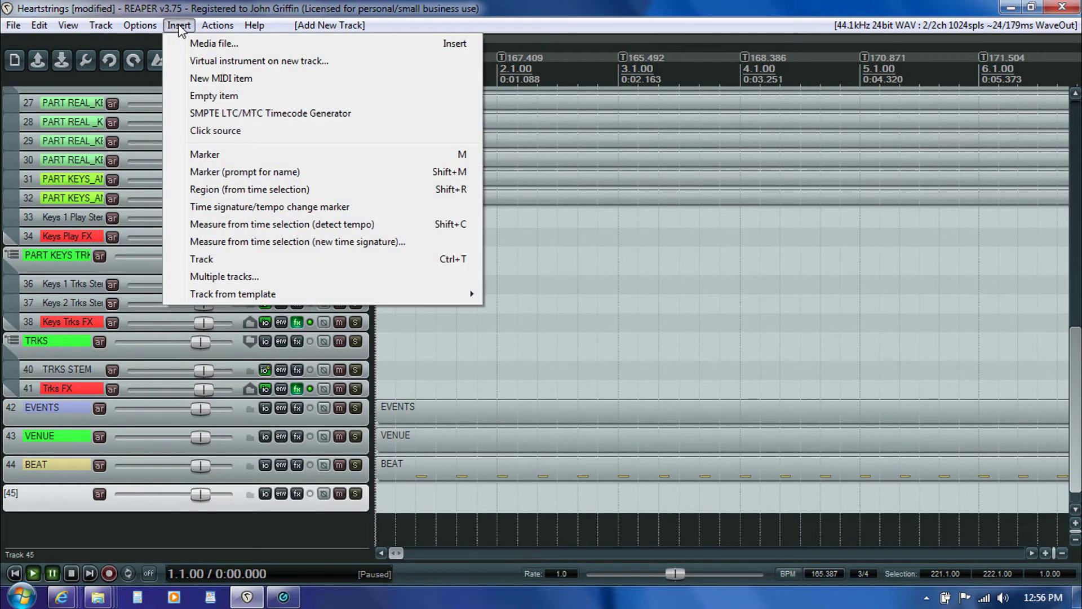
click(195, 45)
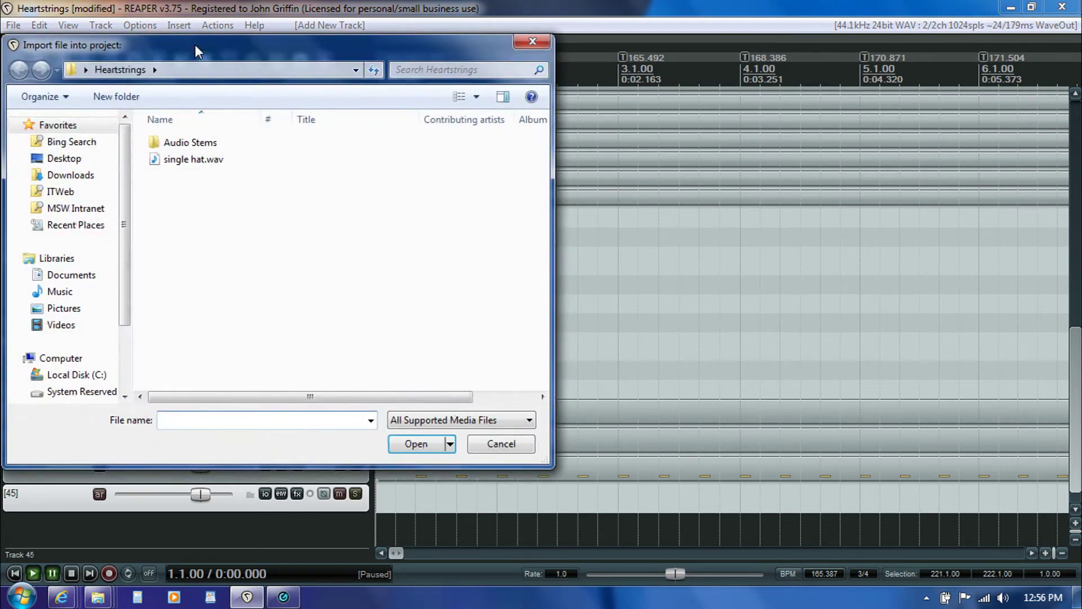
Import Heartstrings 01KICK.wav through 08TRKS.wav from Audio Stems > Mixed, accepting the prompt
double_click(209, 144)
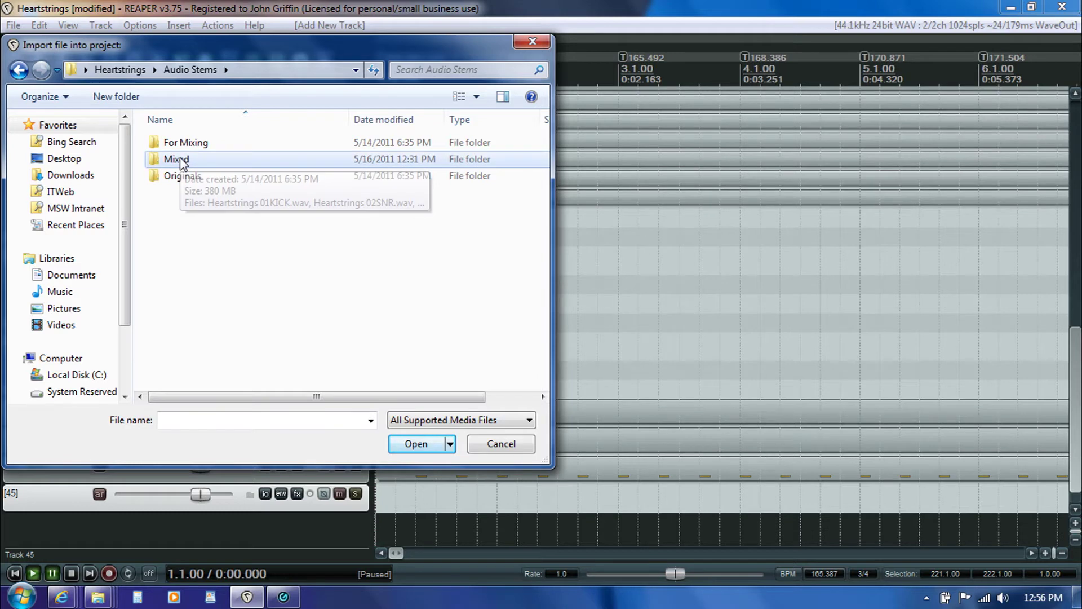
double_click(180, 160)
click(194, 144)
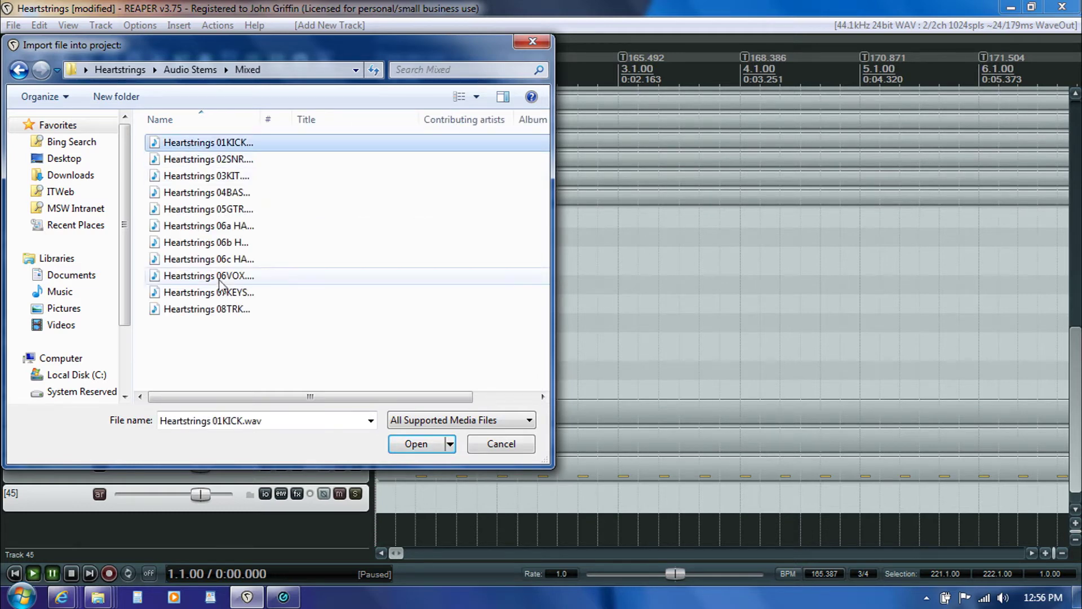
shift+click(219, 310)
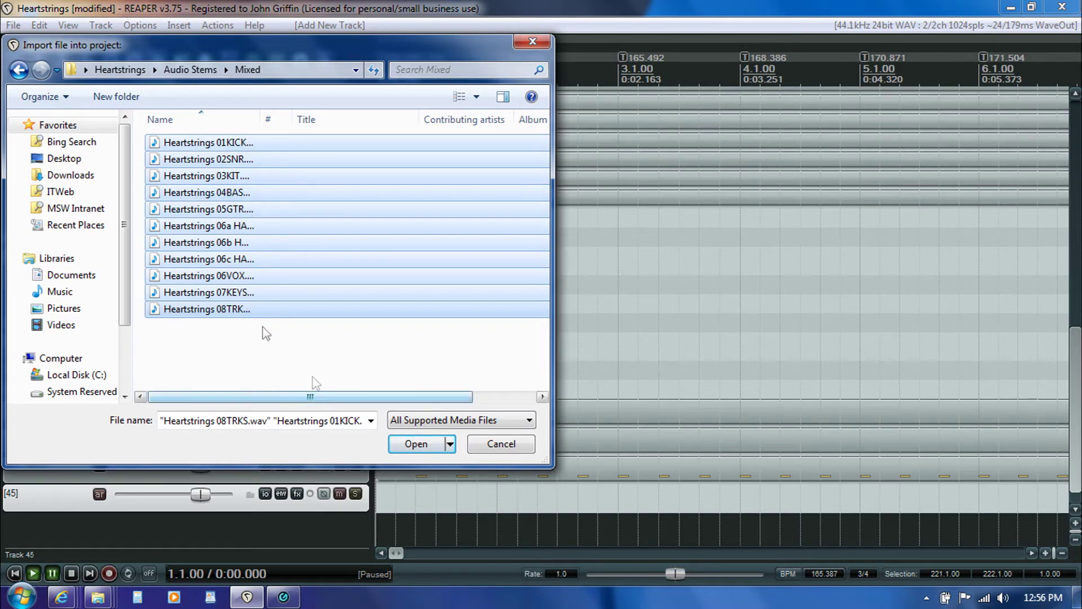
click(428, 442)
click(584, 349)
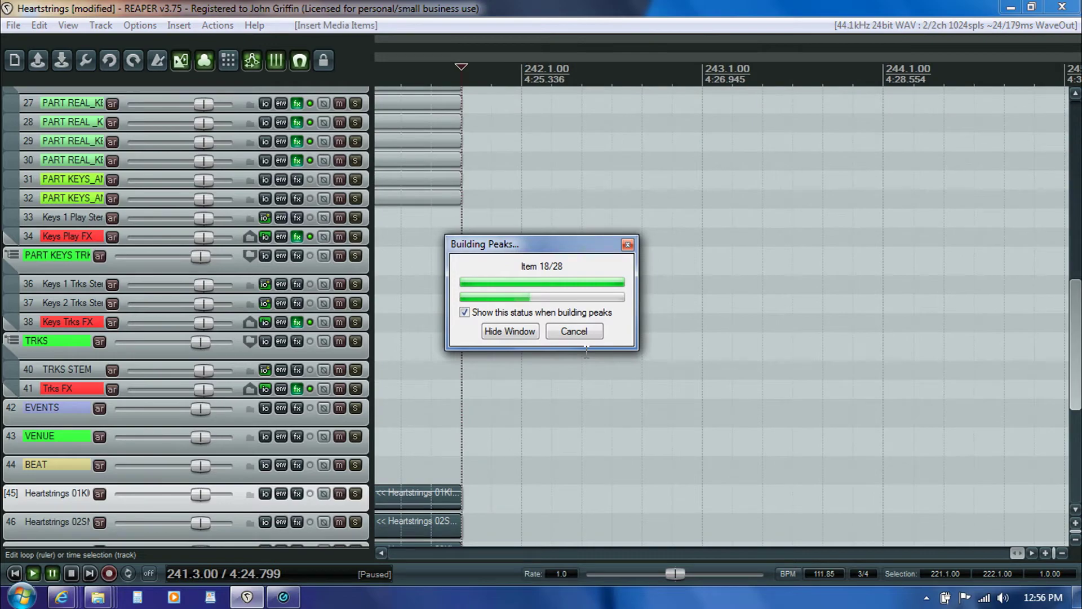
Scroll to tracks 42–55 and bring the view back to the project start
drag(1076, 303, 1077, 392)
drag(1017, 552, 396, 553)
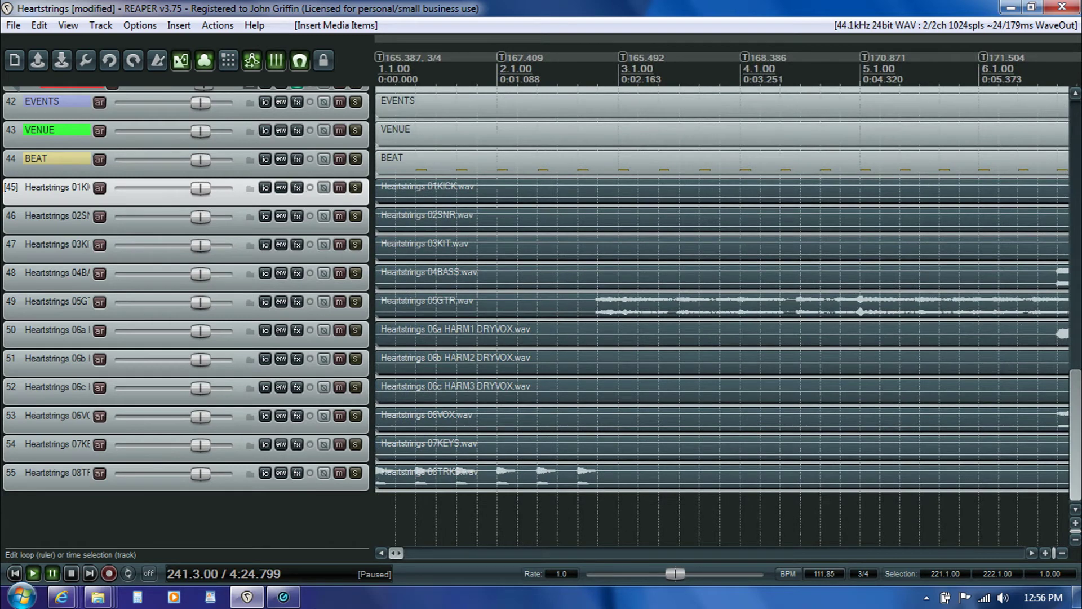
click(381, 188)
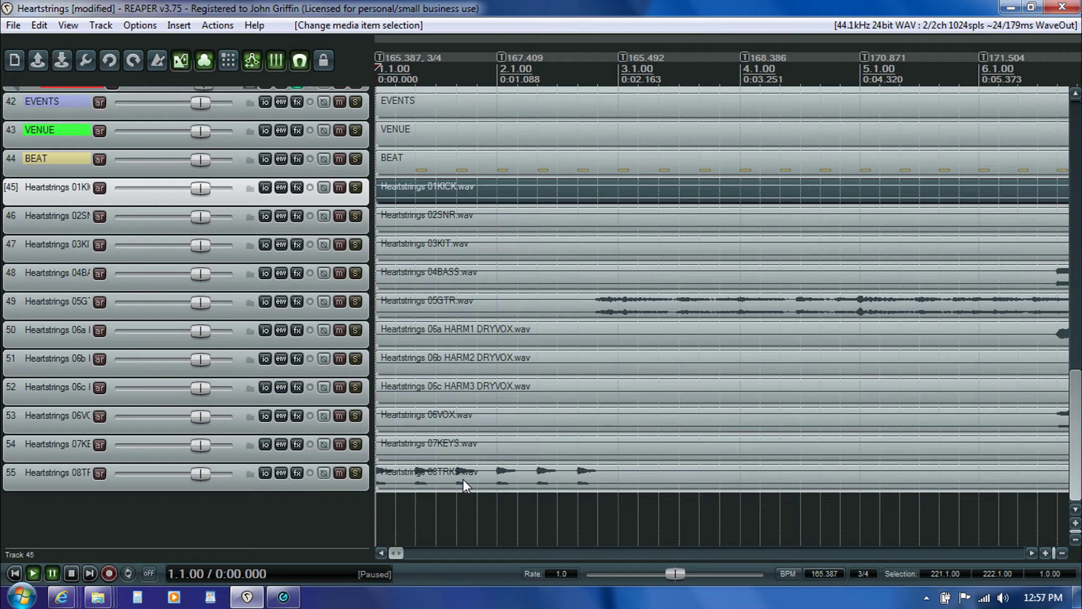
key(space)
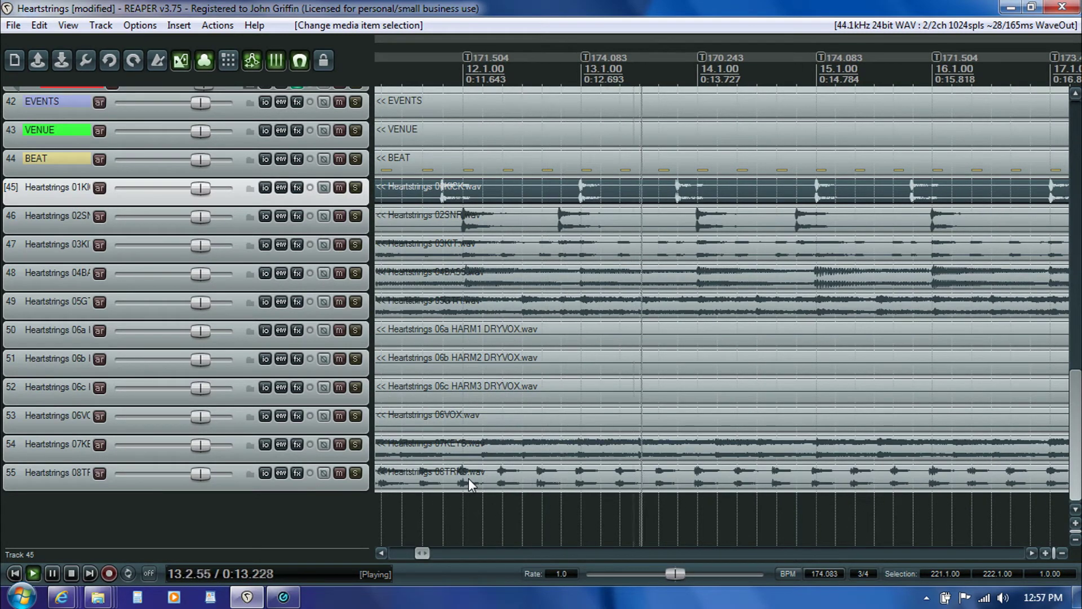
key(ctrl+space)
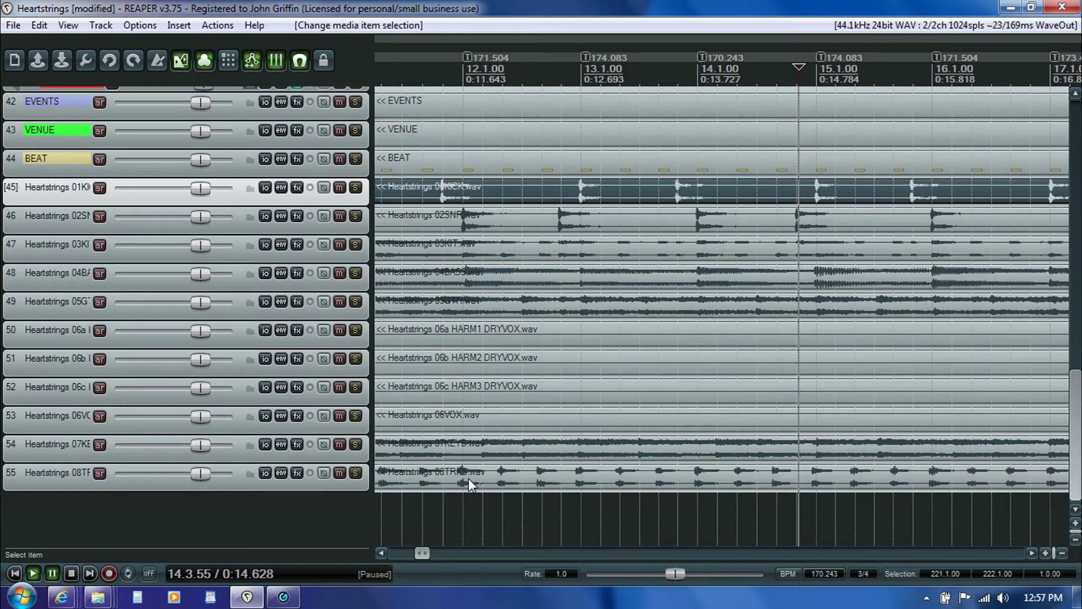
drag(422, 555, 383, 555)
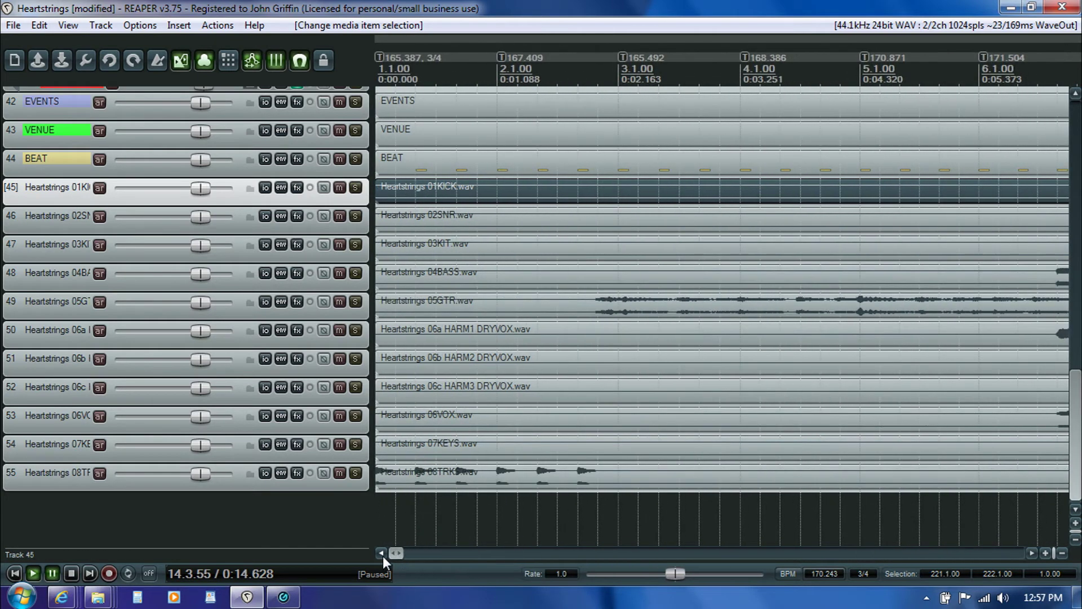
click(378, 445)
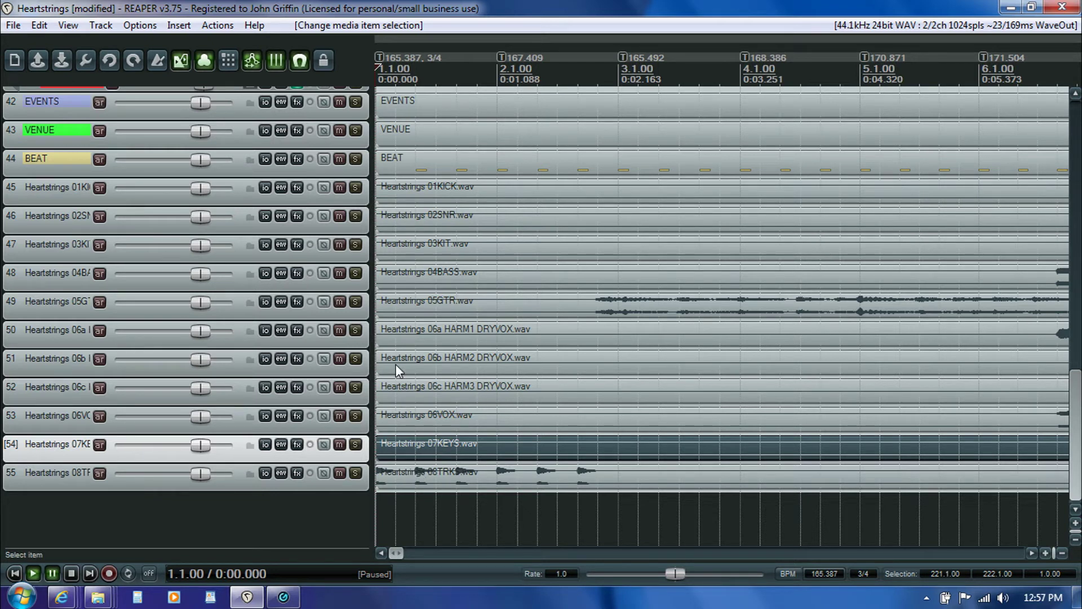
Move the 01KICK stem onto the Kick Stem track and turn on snapping
drag(1078, 424, 1078, 336)
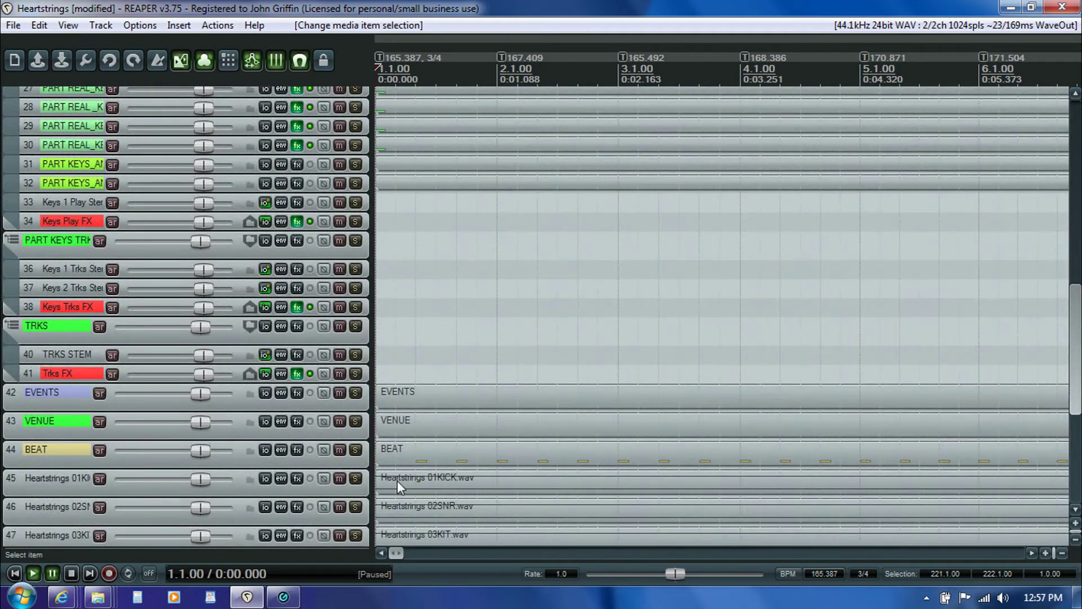
drag(397, 480, 378, 189)
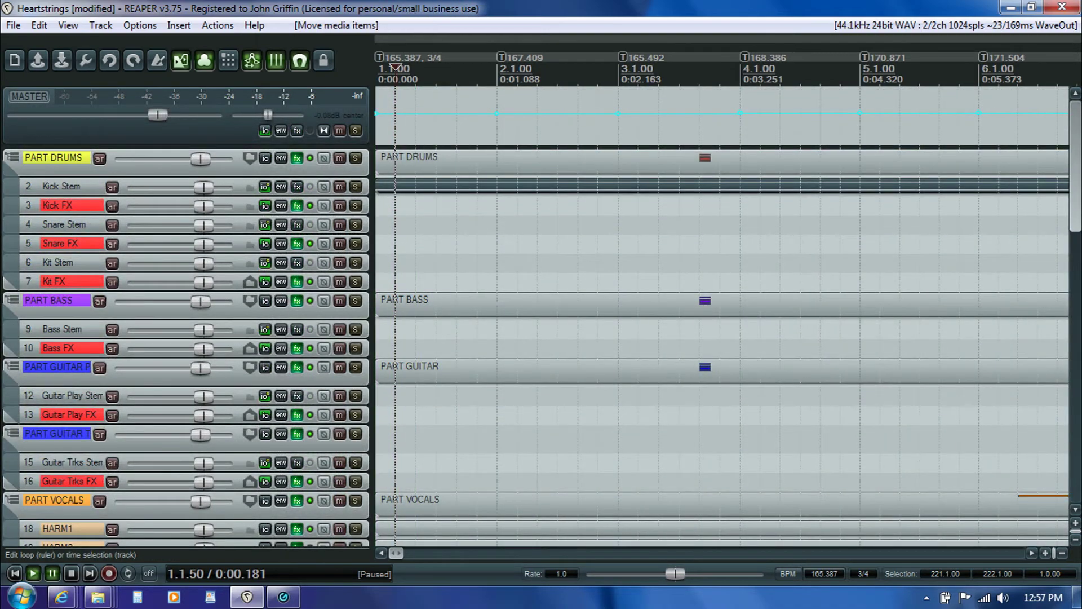
drag(1076, 242, 1038, 507)
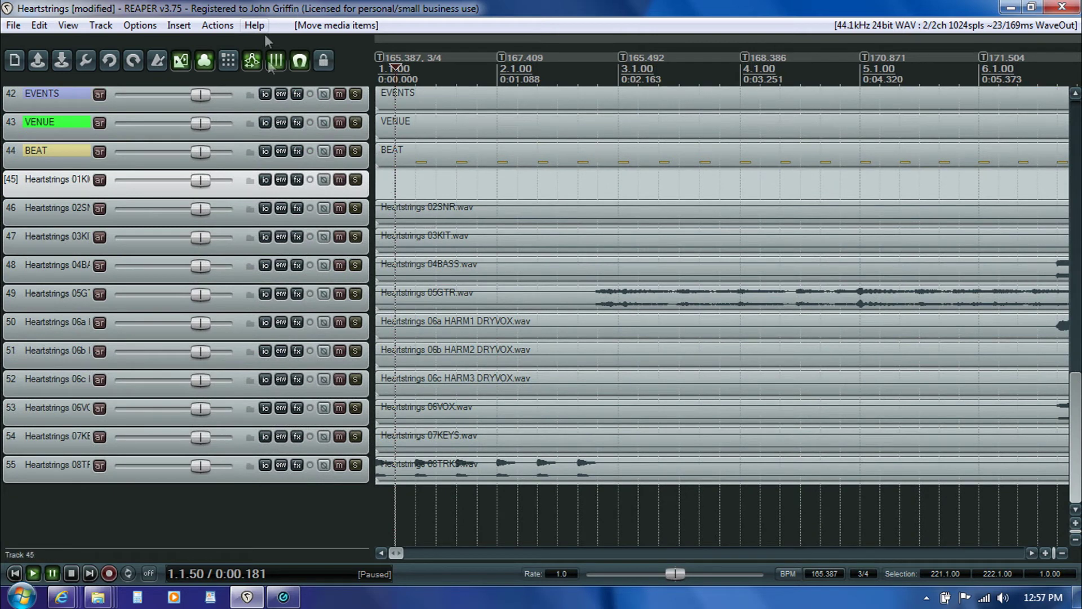
click(300, 60)
drag(414, 212, 332, 282)
Move 04BASS onto the Bass Stem track and 05GTR onto Guitar Play Stem at 1.1.00
scroll(577, 424, down, 10)
scroll(1074, 313, down, 5)
drag(1074, 313, 1077, 439)
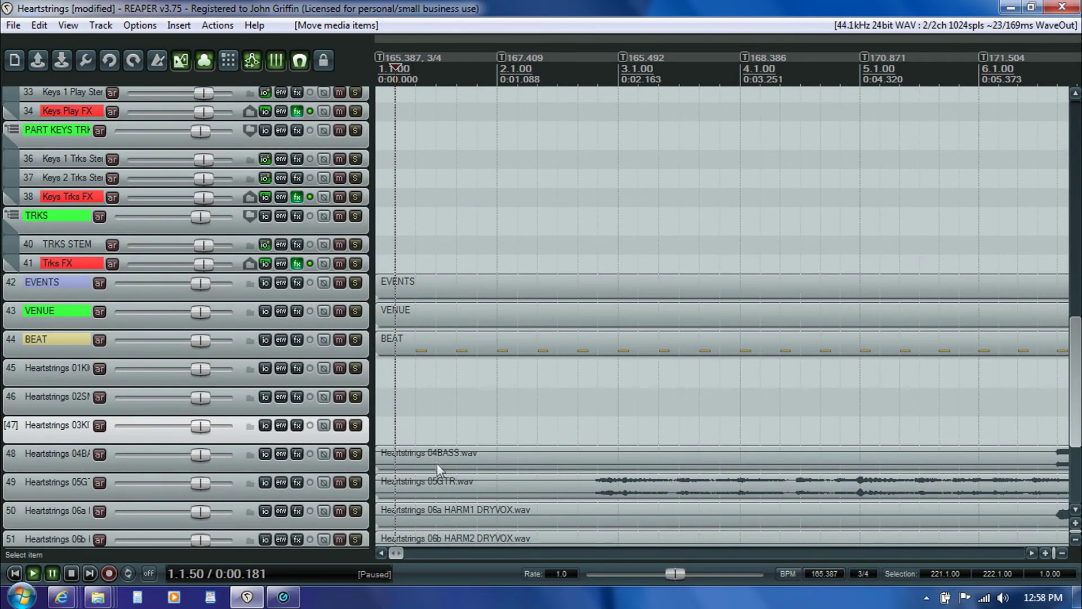
drag(438, 463, 334, 336)
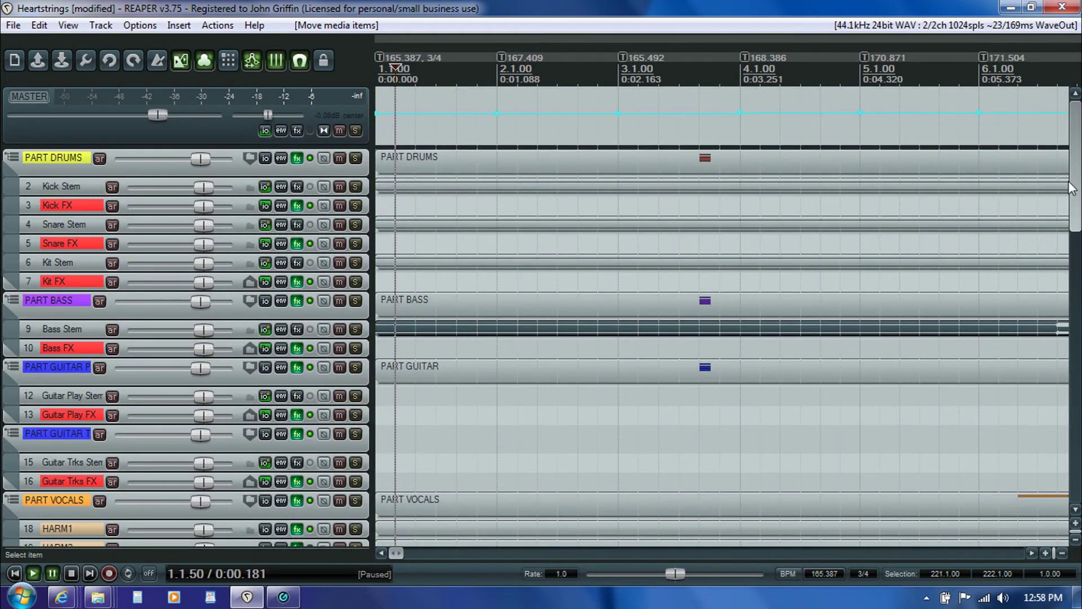
drag(1073, 189, 1077, 333)
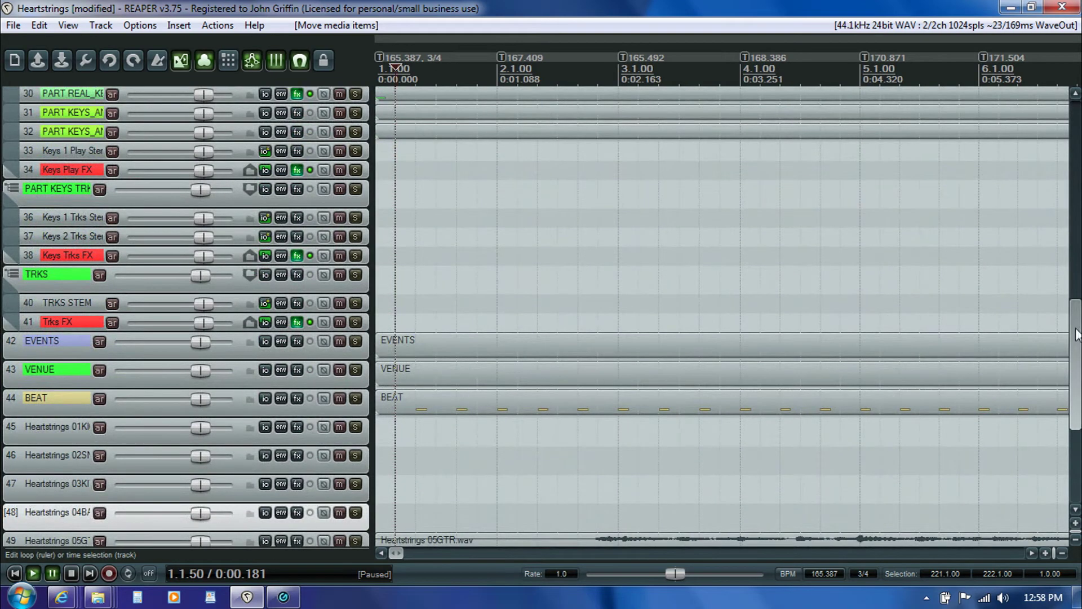
drag(429, 542, 219, 294)
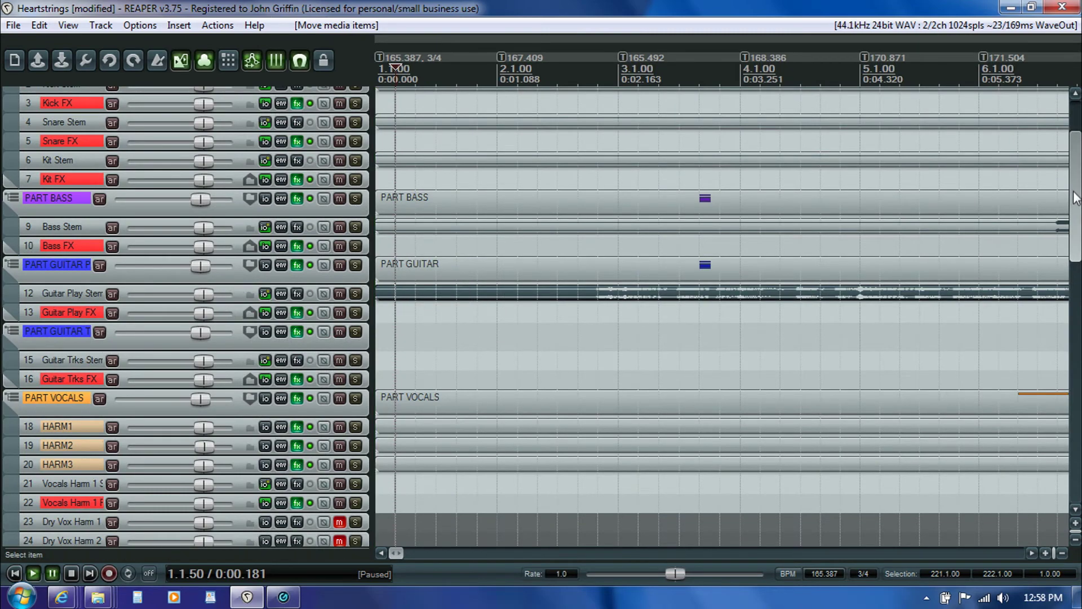
drag(1076, 198, 1076, 434)
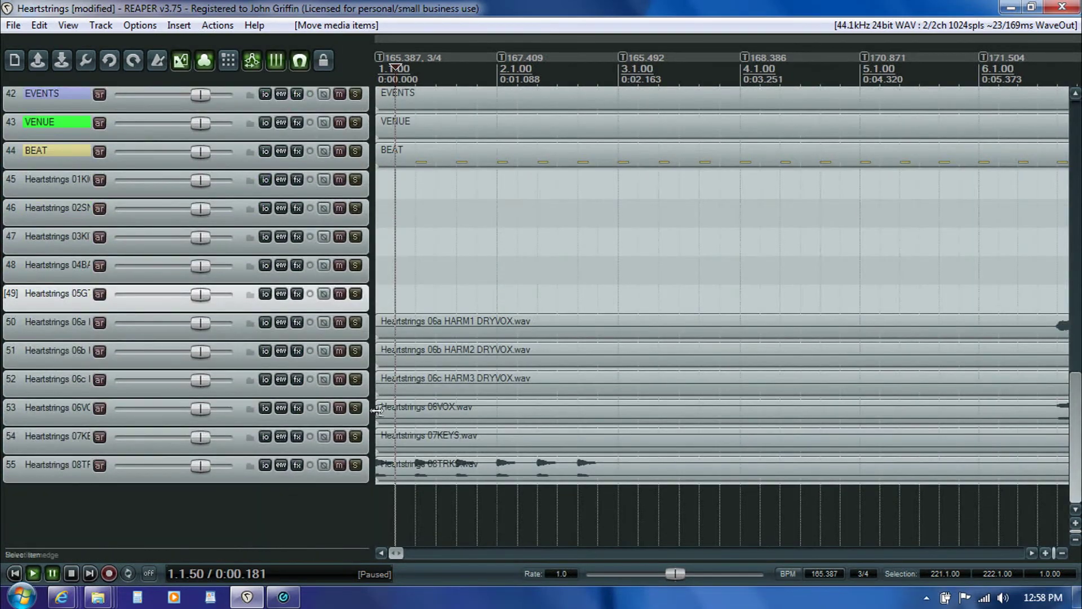
Move the three HARM DRYVOX stems onto Dry Vox Harm 1–3 and mute Dry Vox Harm 3
click(411, 329)
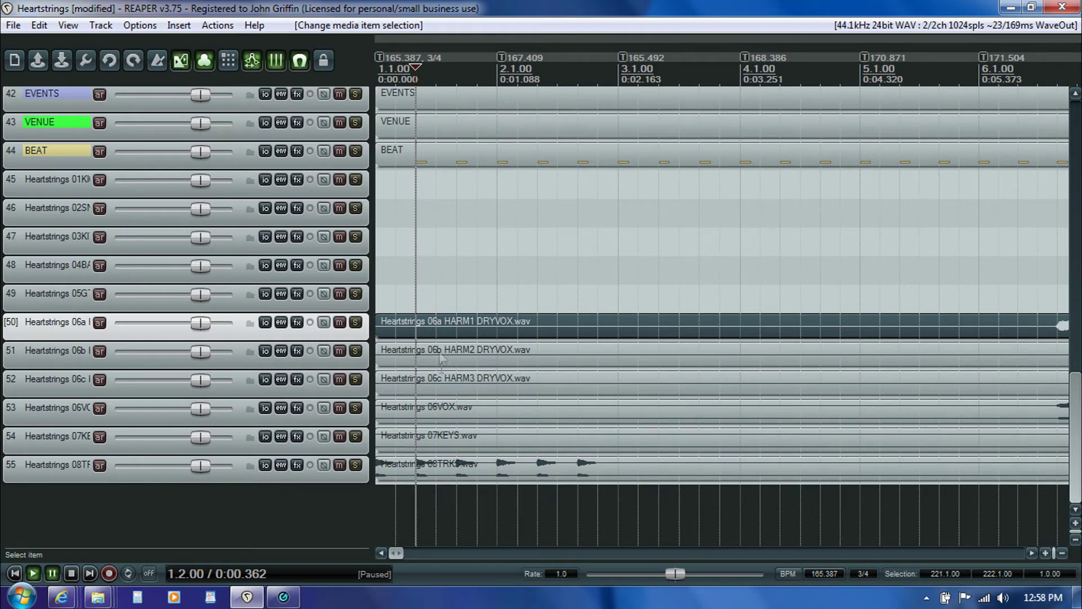
shift+click(443, 383)
drag(442, 383, 300, 169)
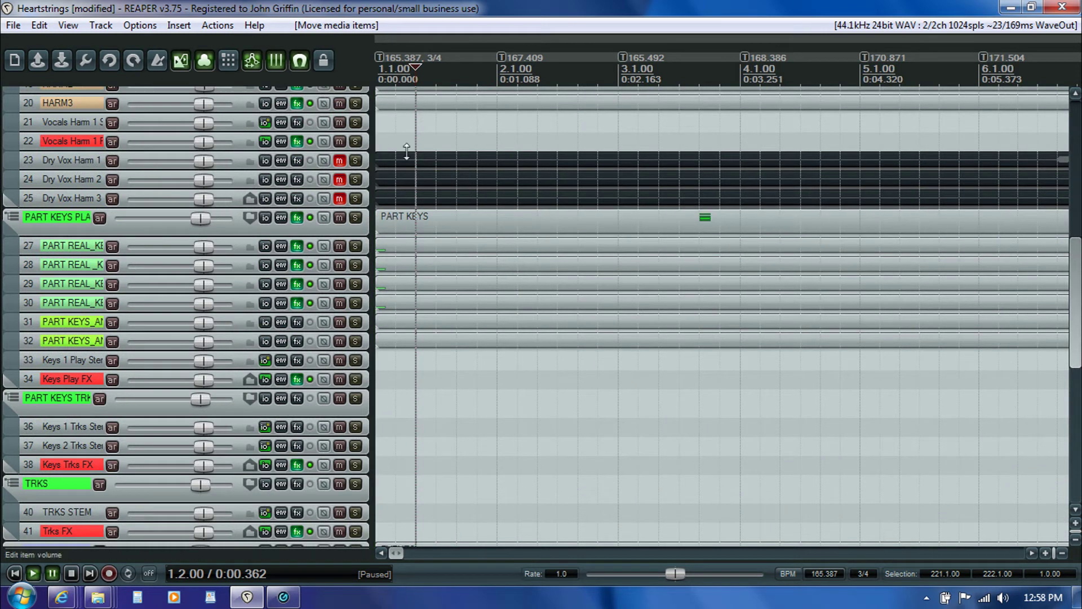
click(339, 198)
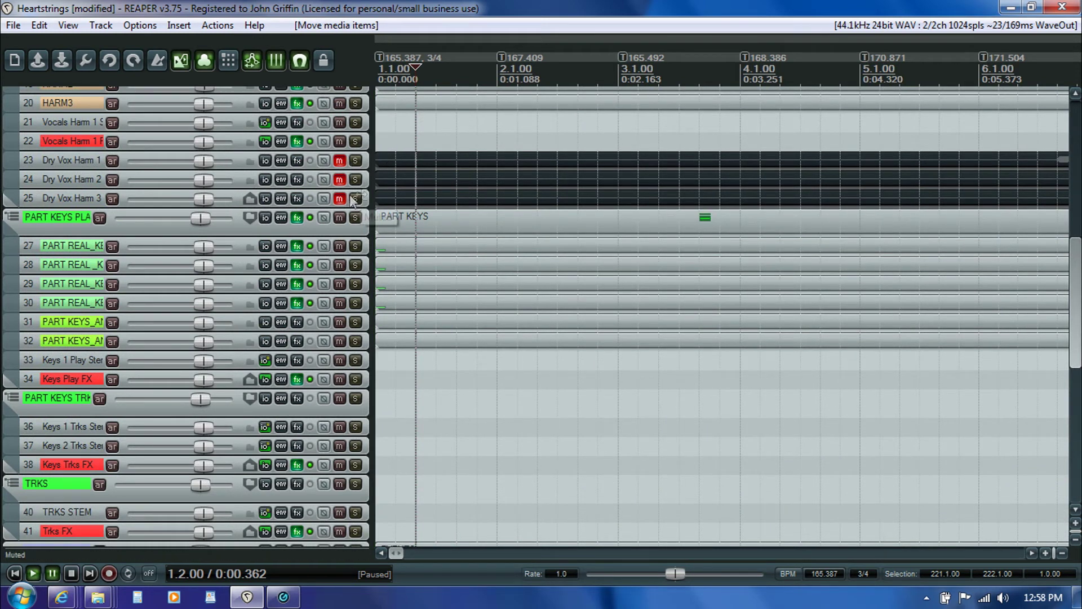
Move the 06VOX stem up onto the Vocals Harm 1 Stem track
drag(1075, 285, 1078, 417)
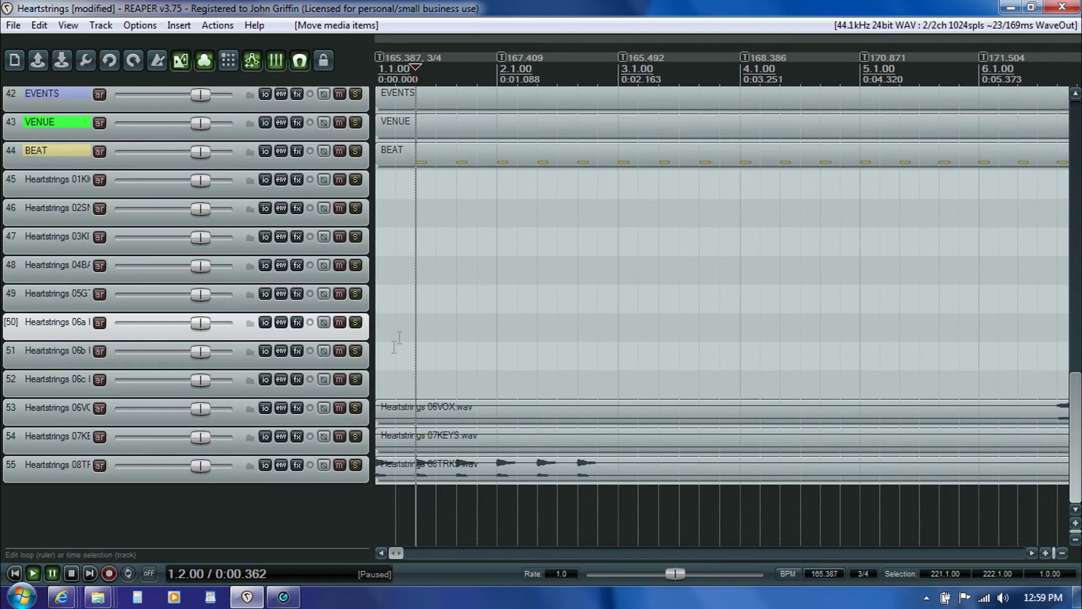
click(454, 410)
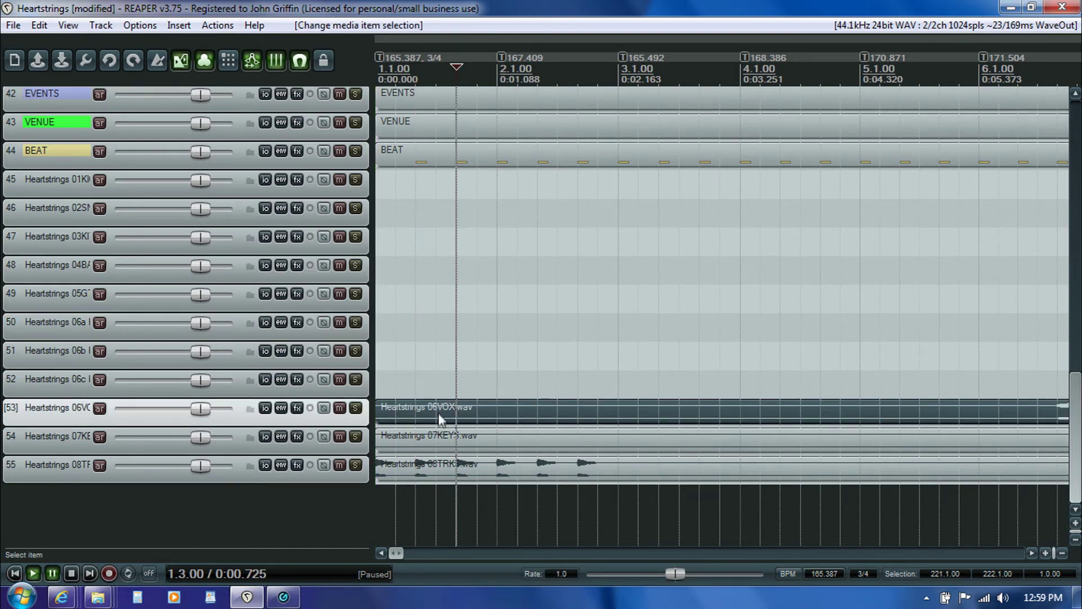
drag(455, 411, 157, 319)
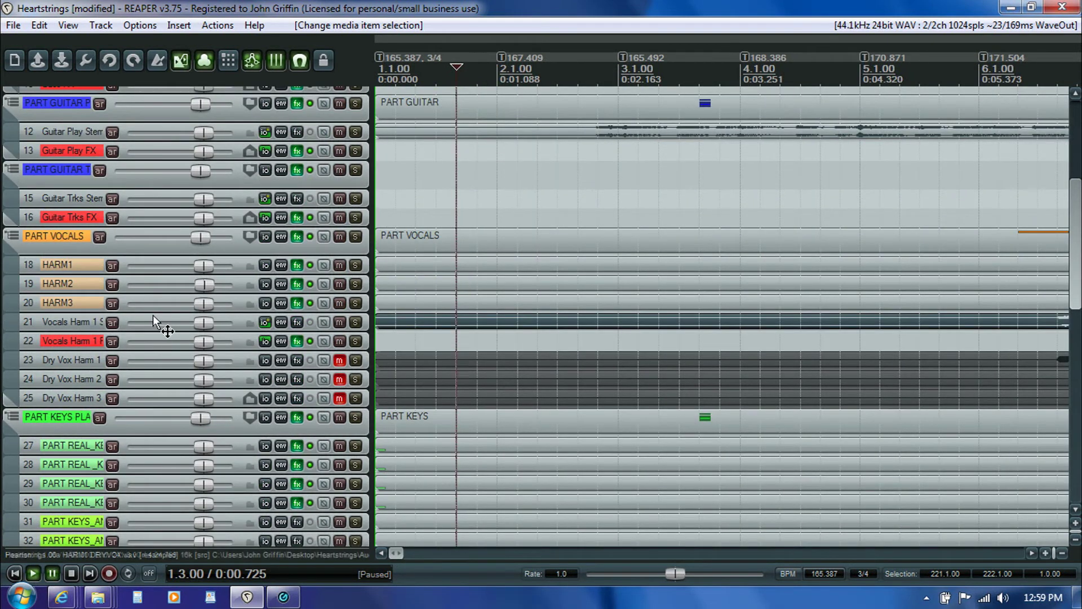
click(393, 321)
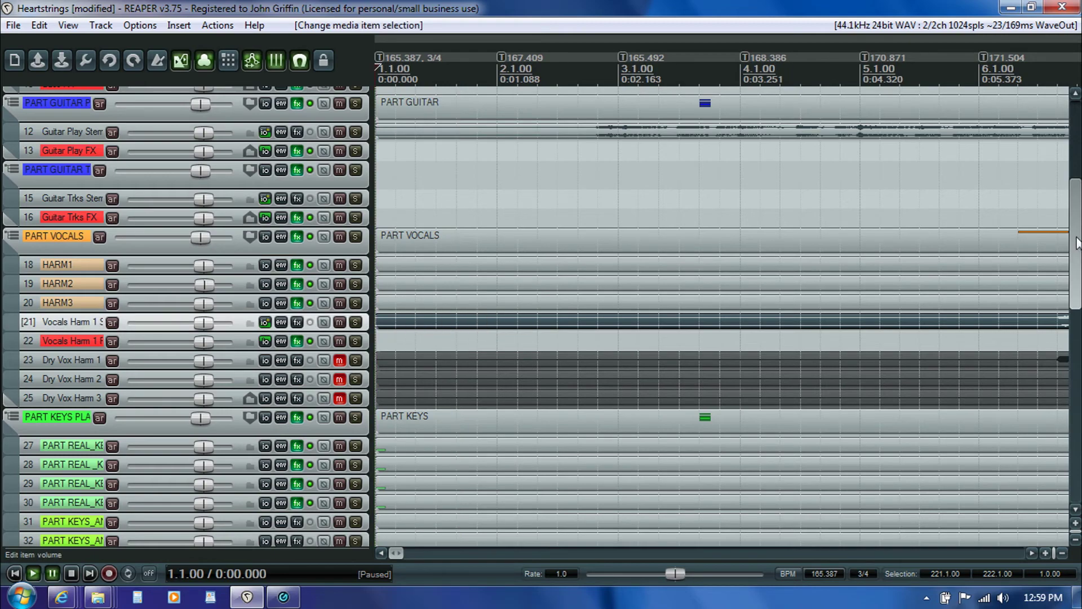
key(ctrl+z)
Move Heartstrings 07KEYS.wav onto the Keys 1 Play Stem track and collapse the PART KEYS TRKS folder
click(431, 446)
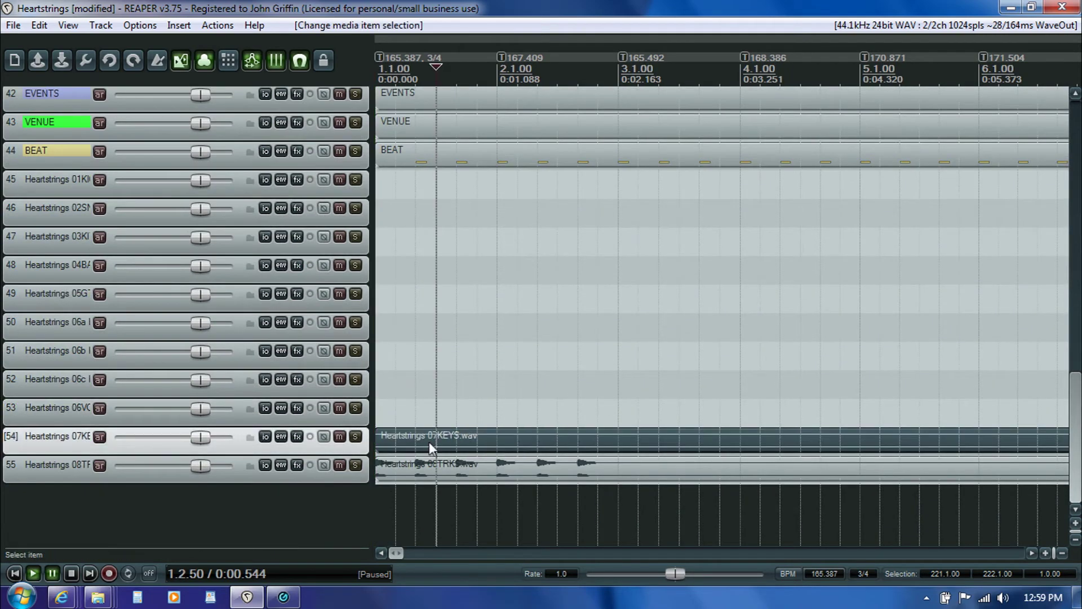
drag(404, 441, 269, 394)
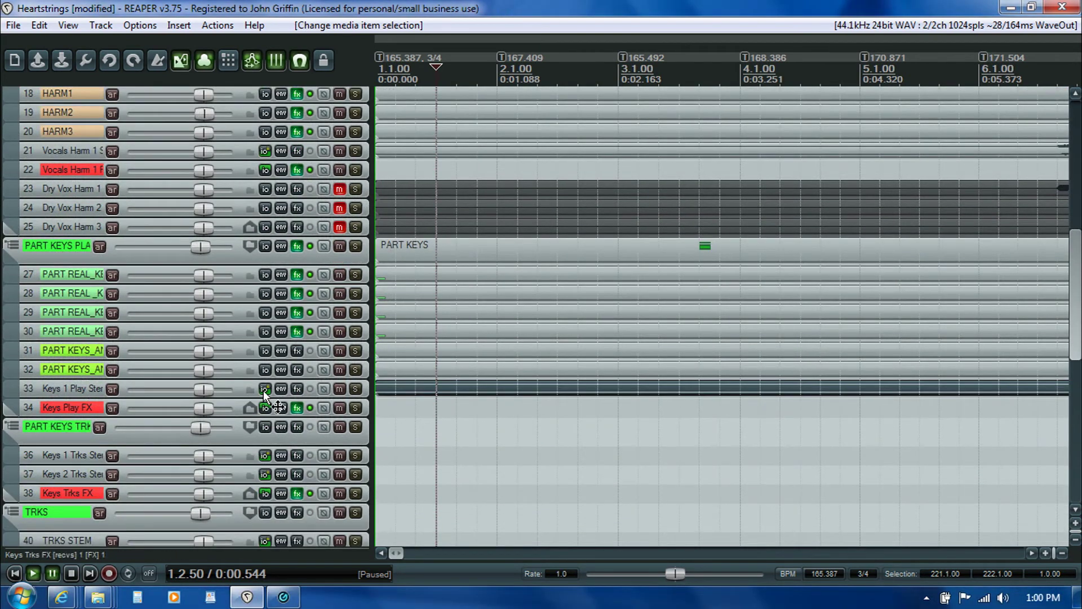
click(66, 431)
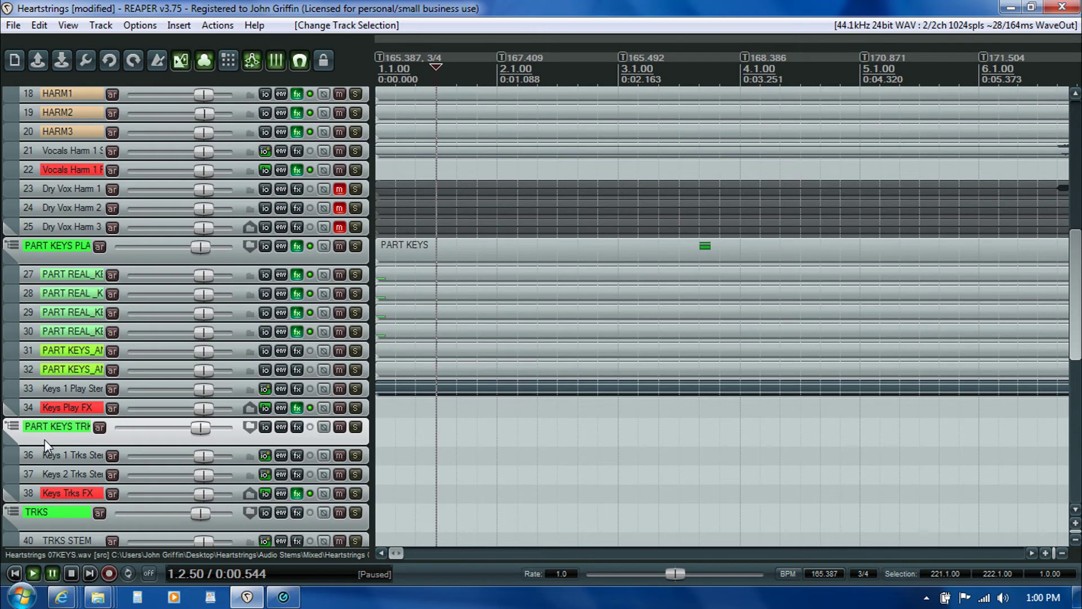
click(12, 427)
Delete the PART KEYS TRKS folder along with its three child tracks
click(12, 427)
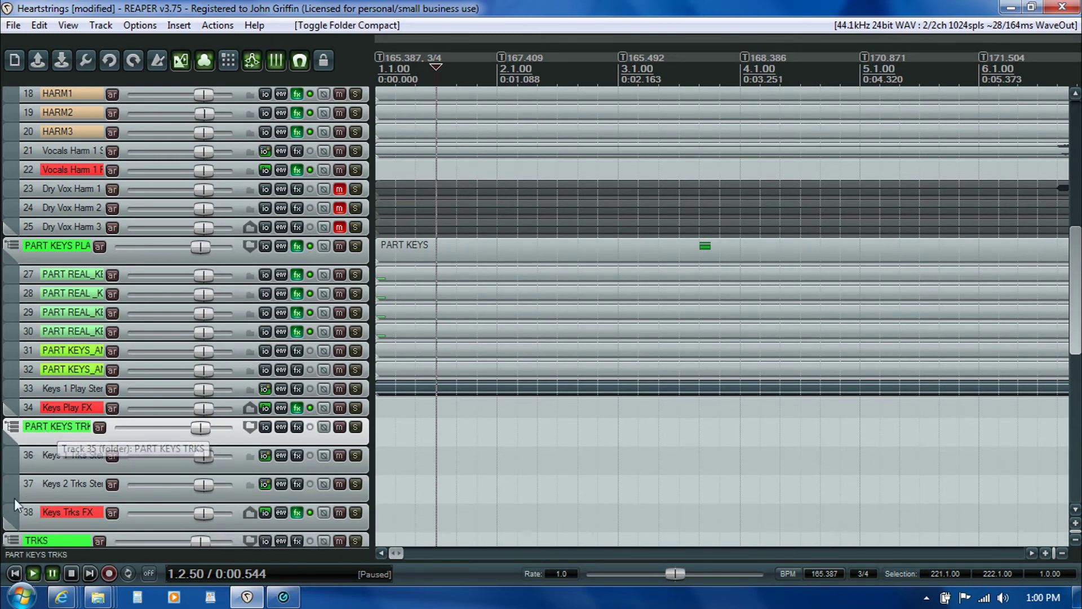
key(Delete)
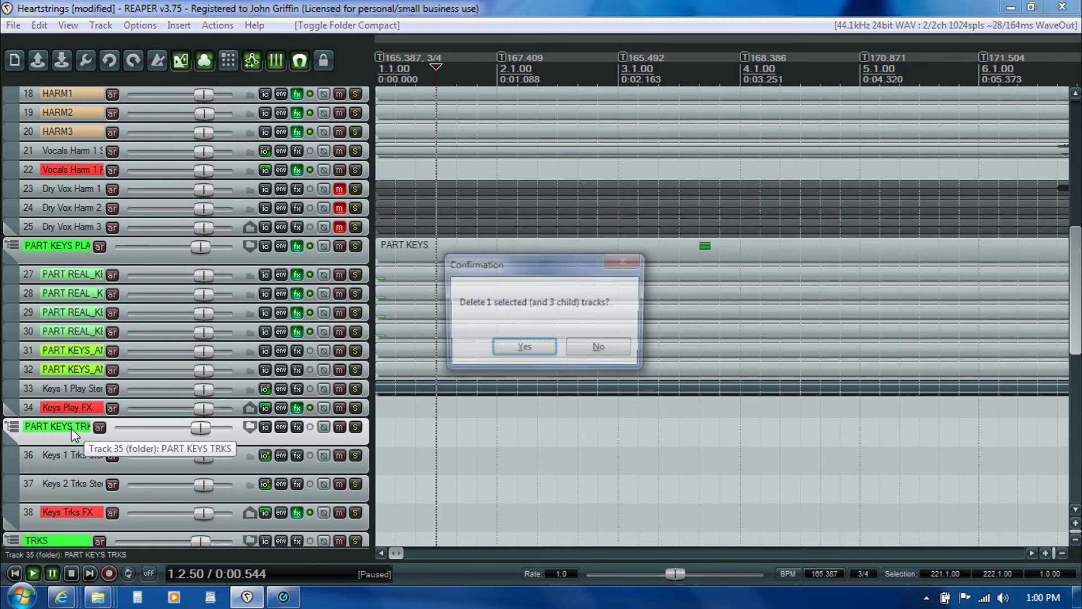
key(Return)
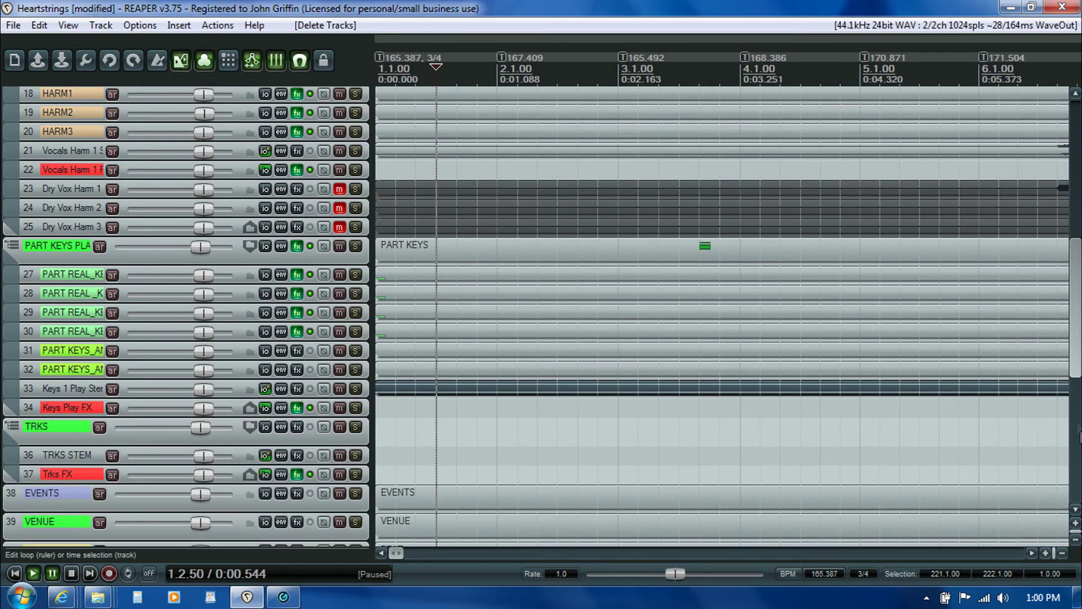
drag(1078, 364, 1077, 307)
Delete the PART GUITAR TRKS folder along with its two child tracks
click(52, 182)
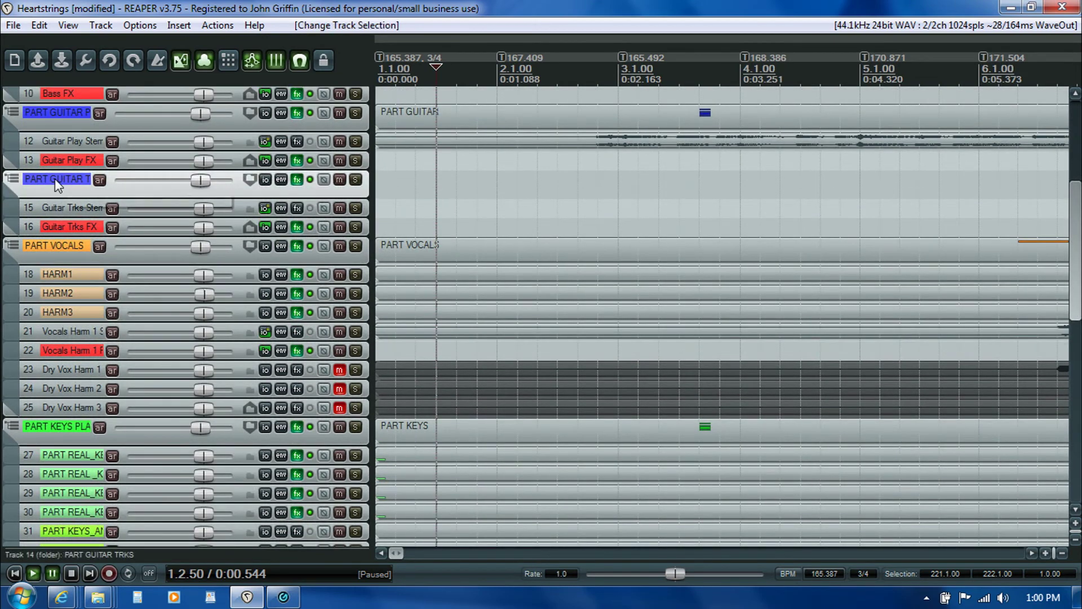
key(Delete)
key(Return)
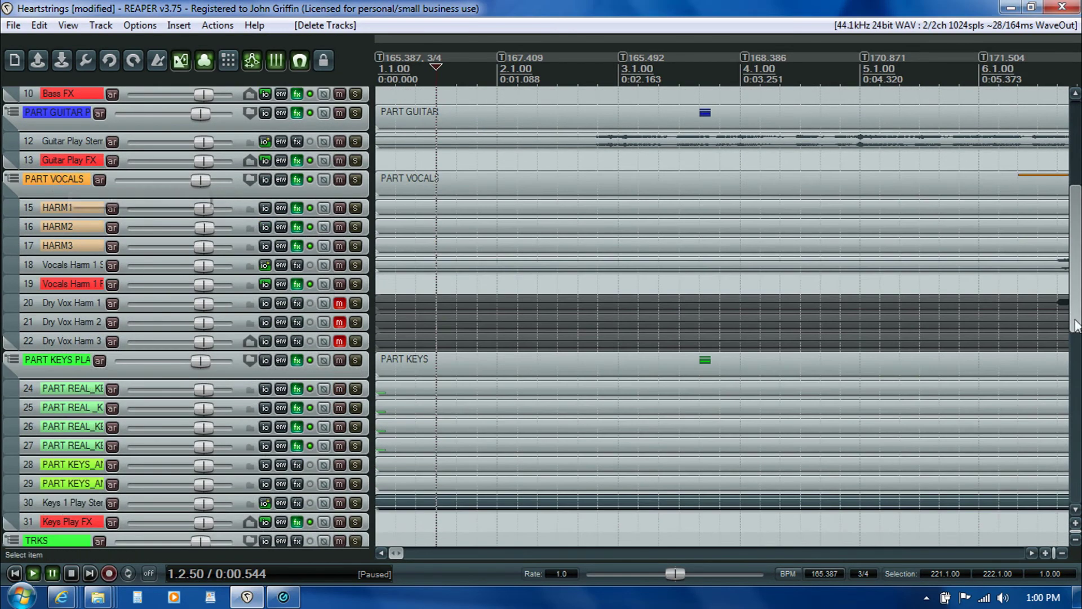
scroll(408, 492, down, 10)
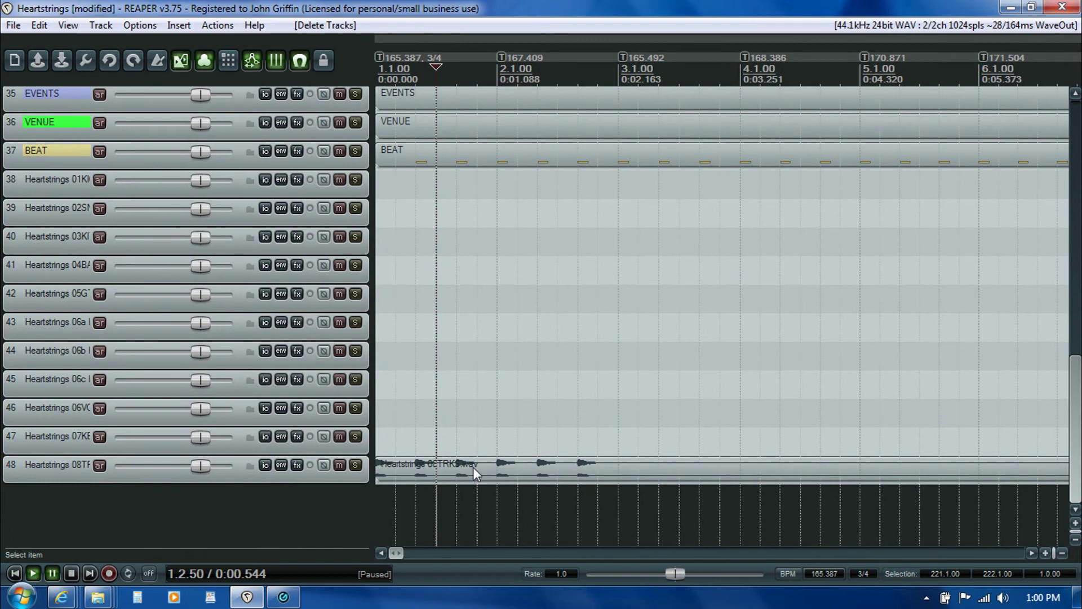
Put Heartstrings 08TRKS.wav on TRKS STEM and delete the empty imported tracks 38–48
drag(472, 467, 406, 352)
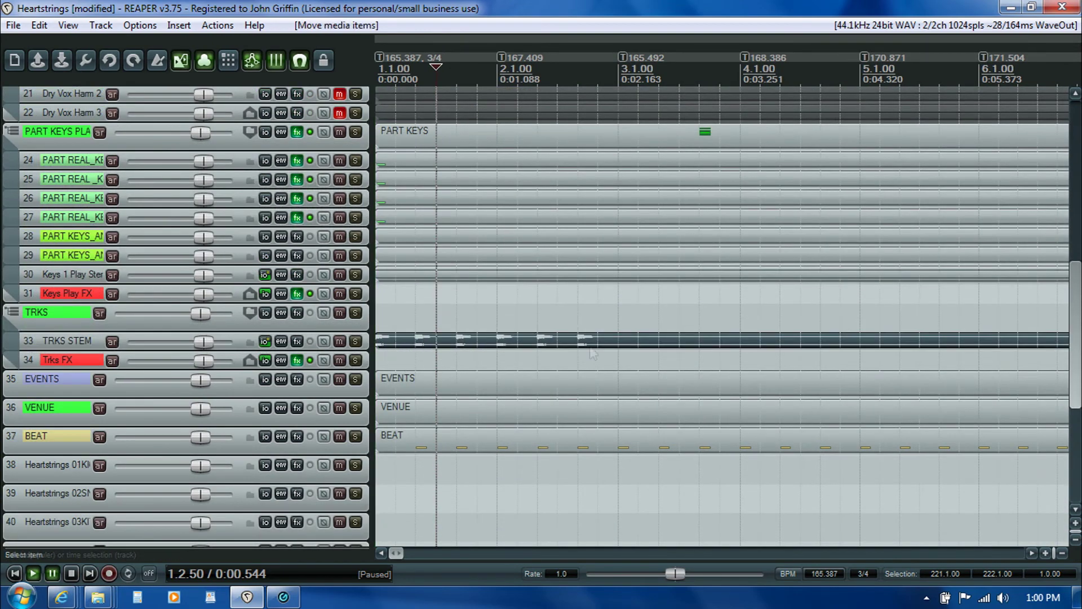
scroll(1010, 442, down, 5)
click(51, 181)
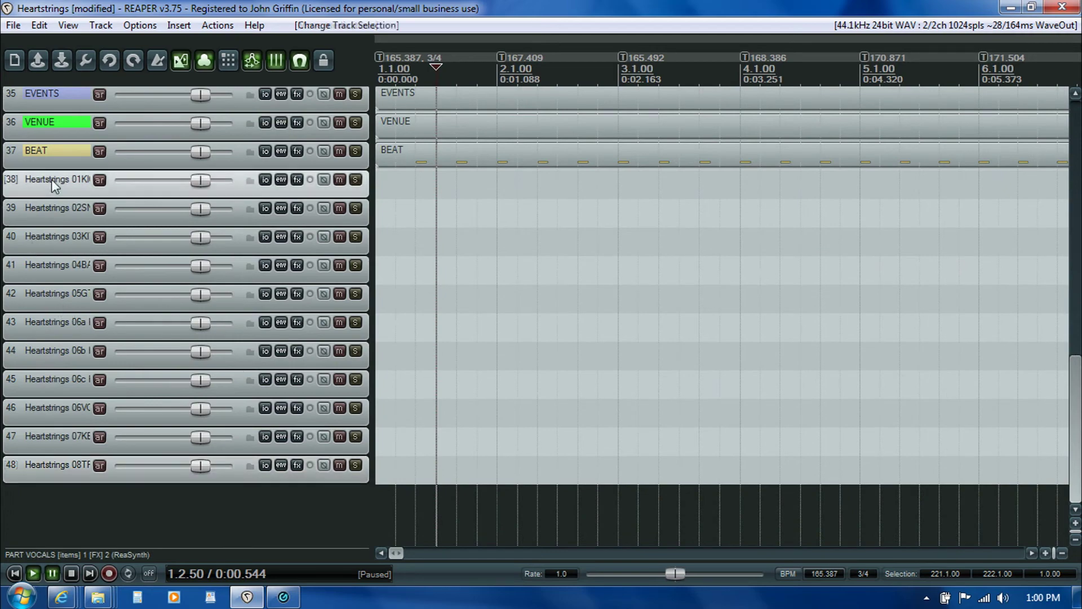
shift+click(61, 465)
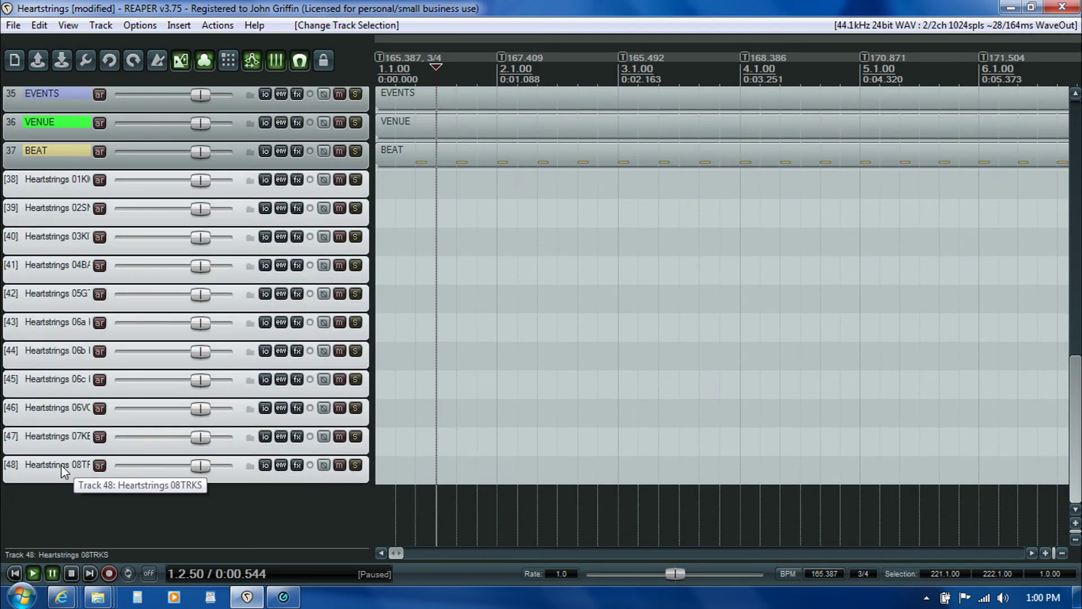
key(Delete)
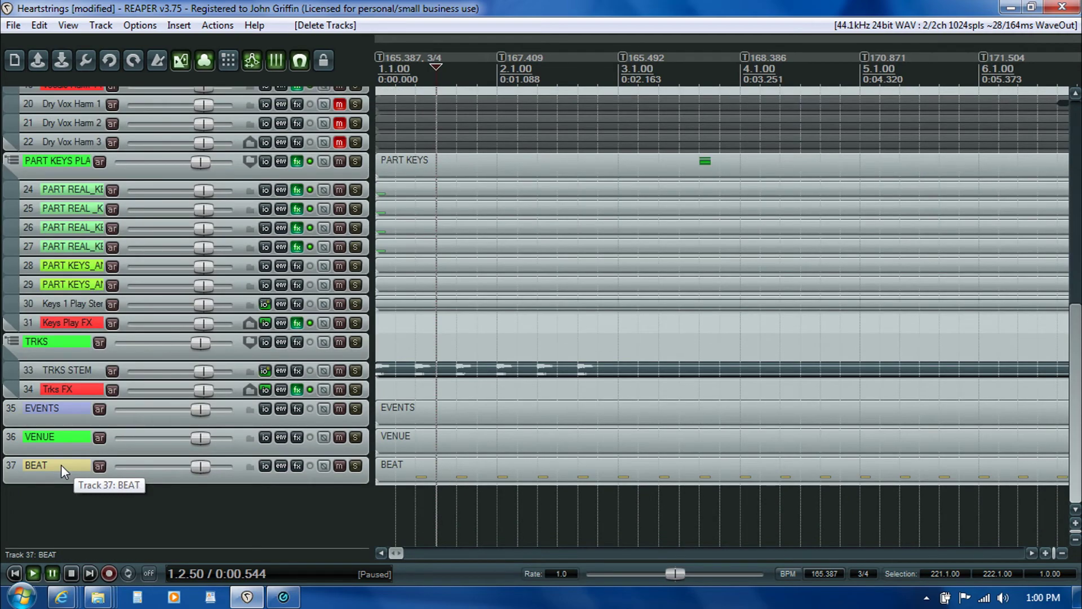
scroll(1037, 461, up, 10)
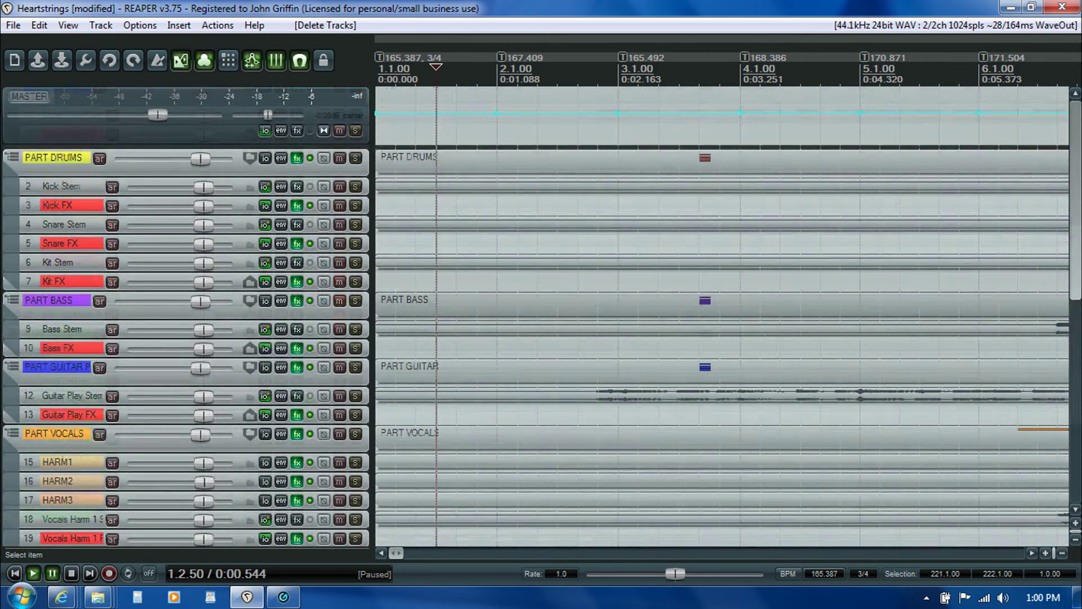
key(alt+f)
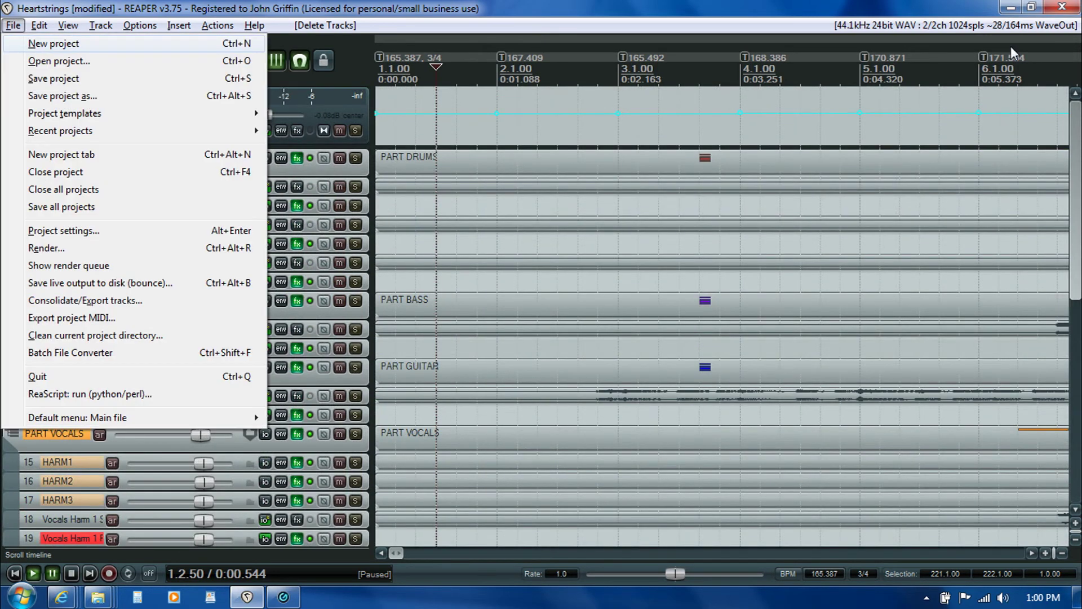
Save the Heartstrings project and choose to export the project as MIDI from the File menu
key(s)
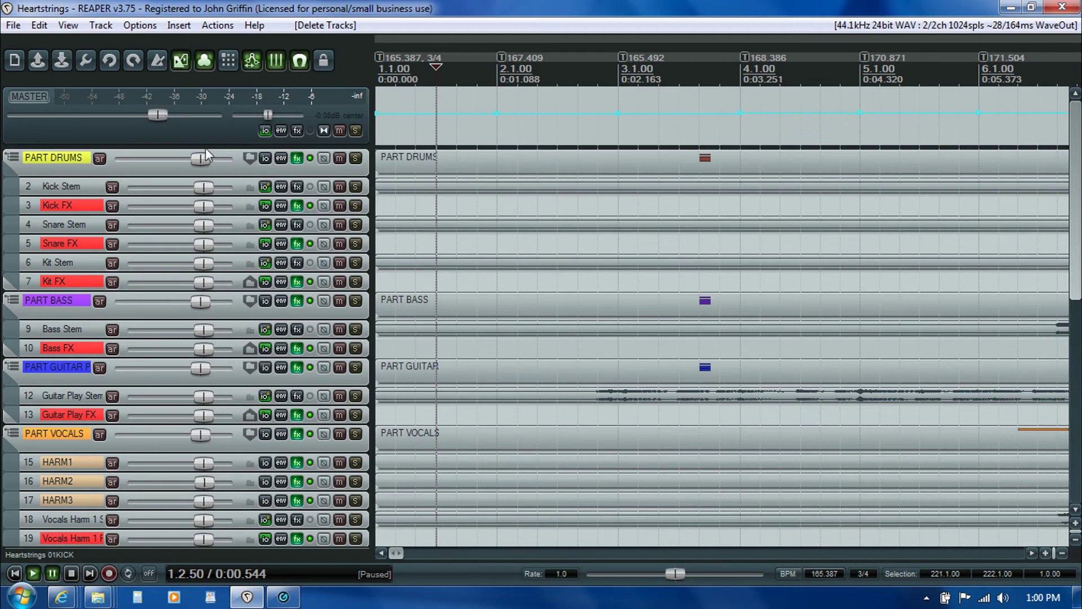
click(13, 26)
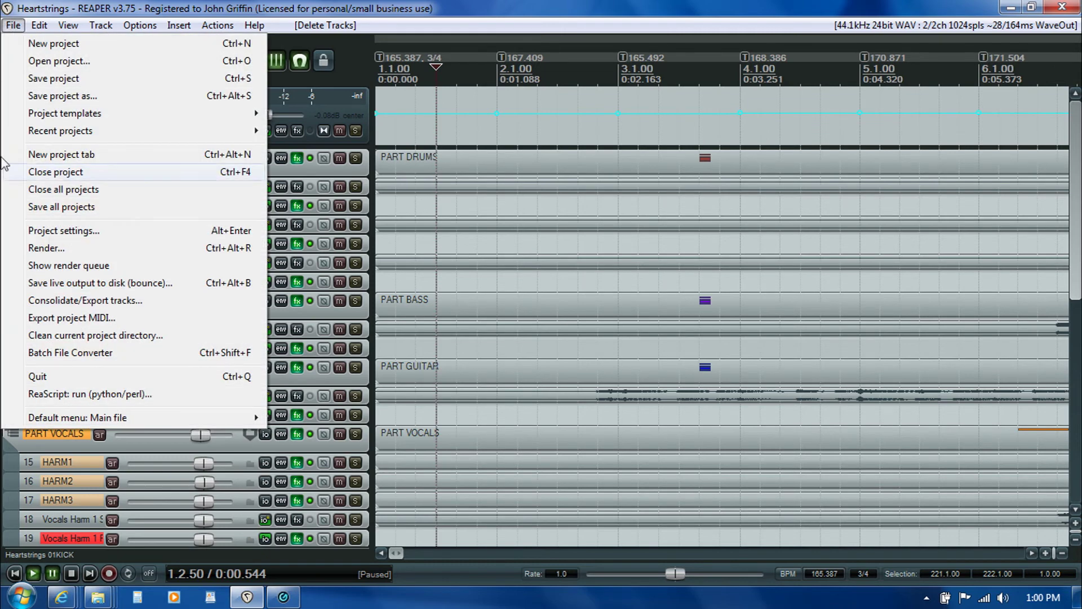
click(66, 320)
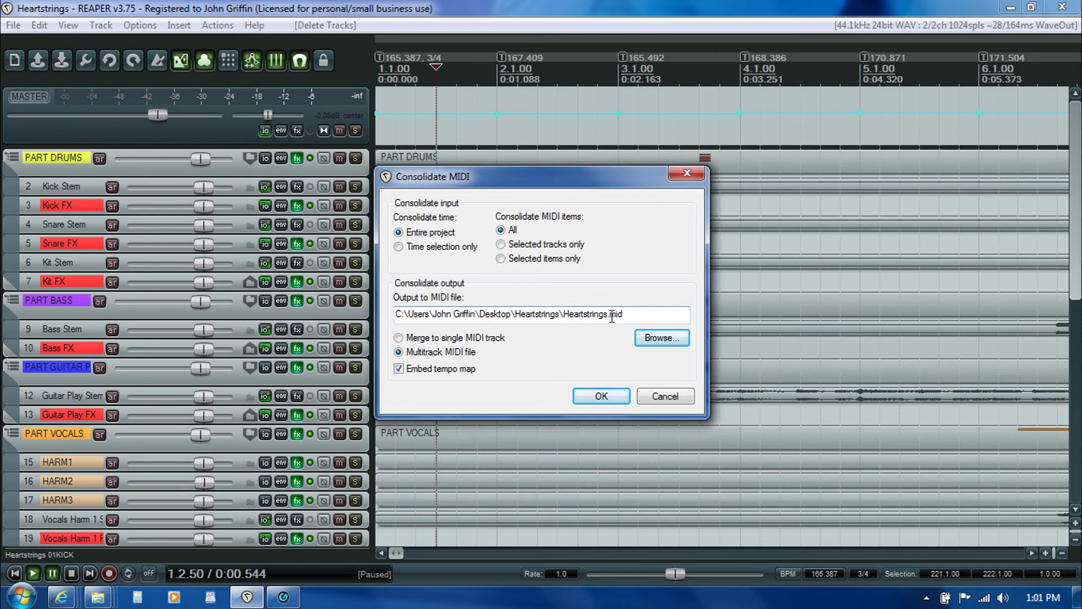
Export the entire project as multitrack Heartstrings.mid with tempo map embedded, then dismiss the 17-track report
click(566, 314)
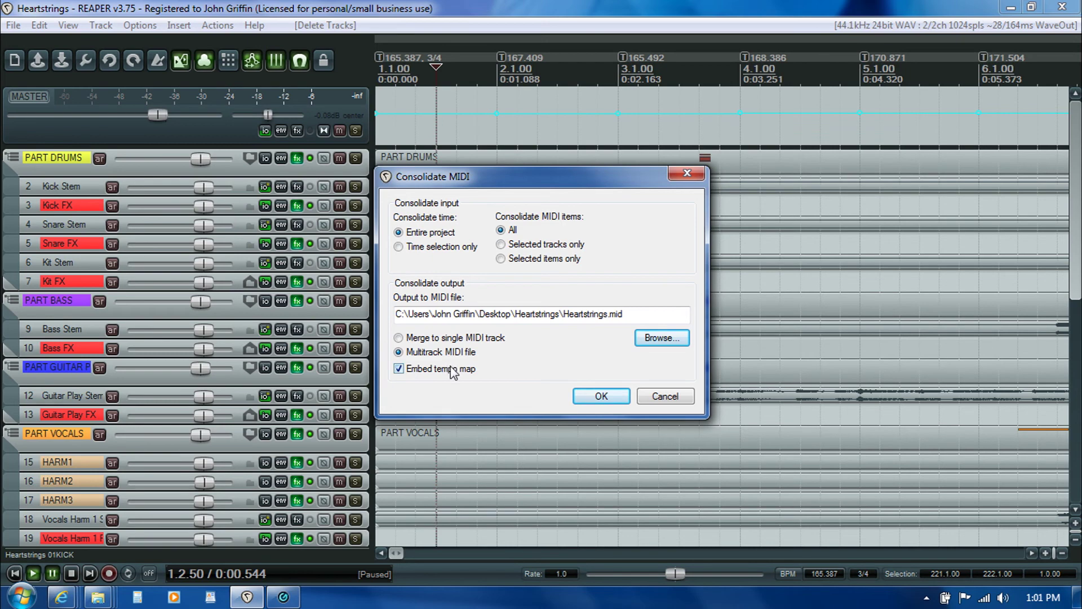
click(617, 404)
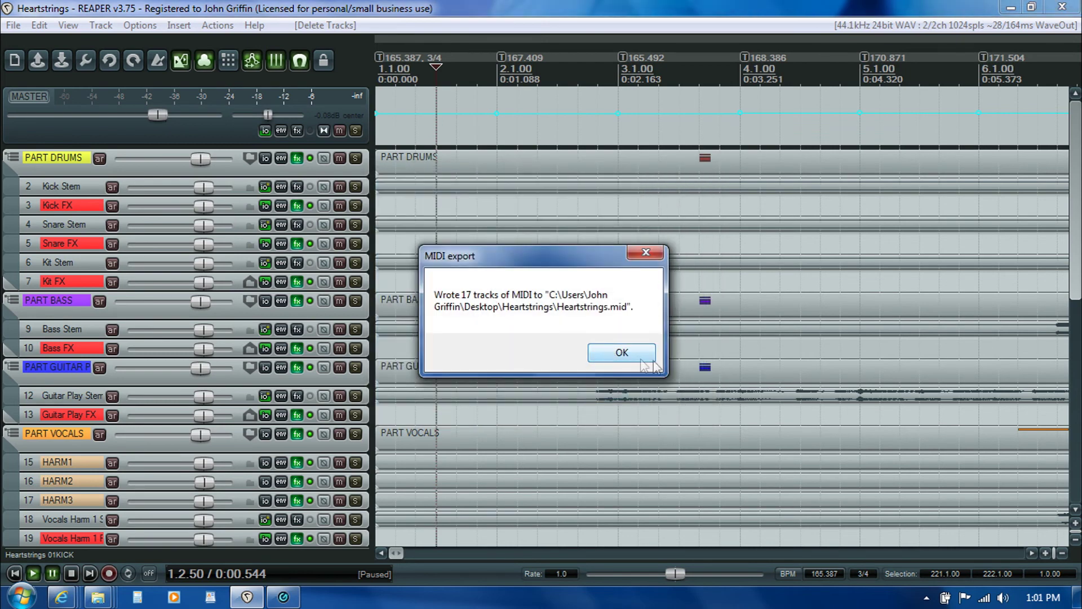
click(620, 355)
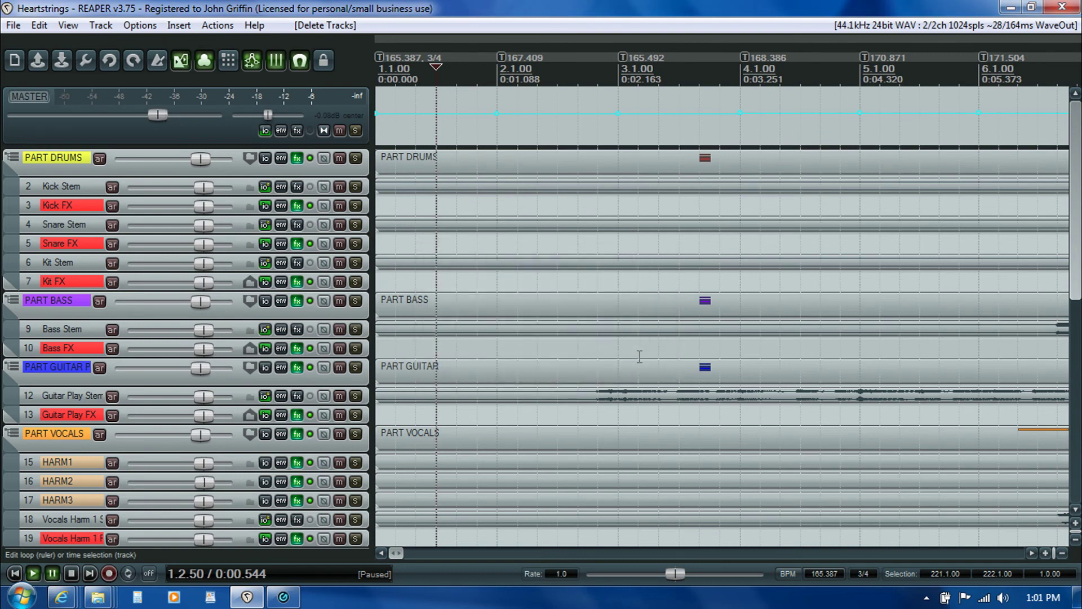